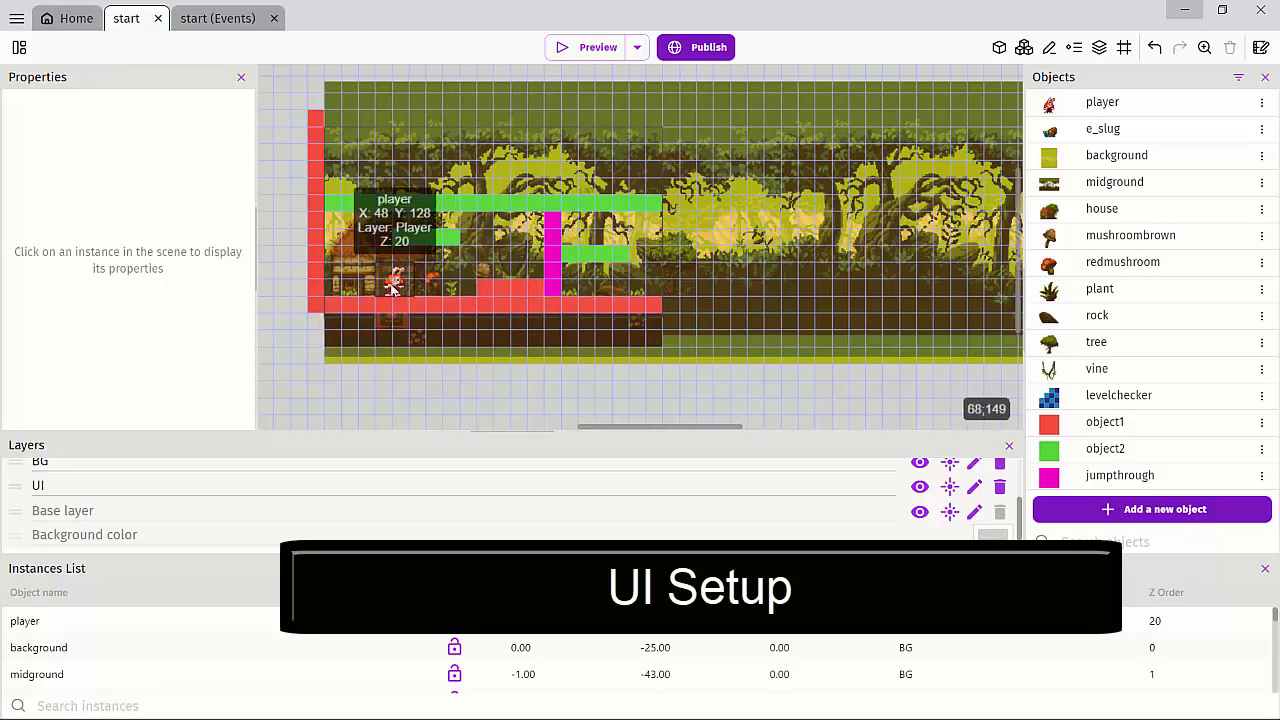
Add a new Tiled Sprite object from scratch and name it UIHeader
scroll(393, 289, "up", 2, "ctrl")
scroll(393, 287, "down", 1, "ctrl")
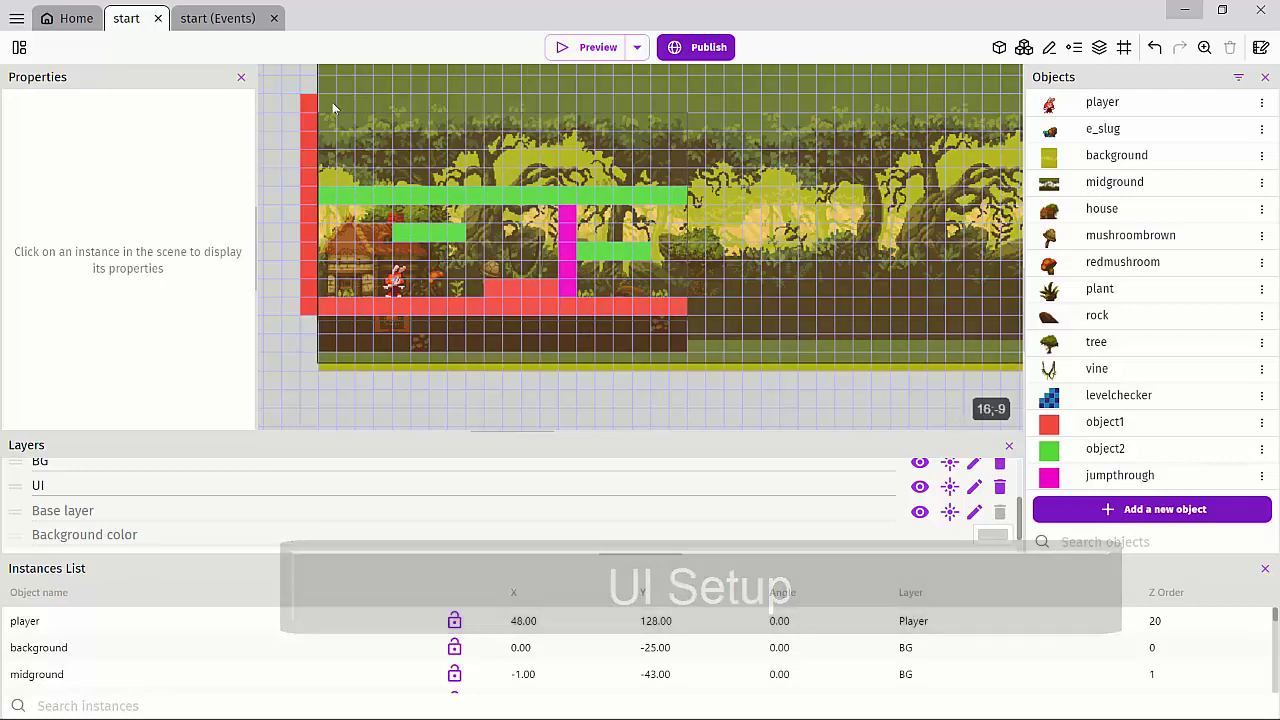
scroll(330, 125, "up", 3)
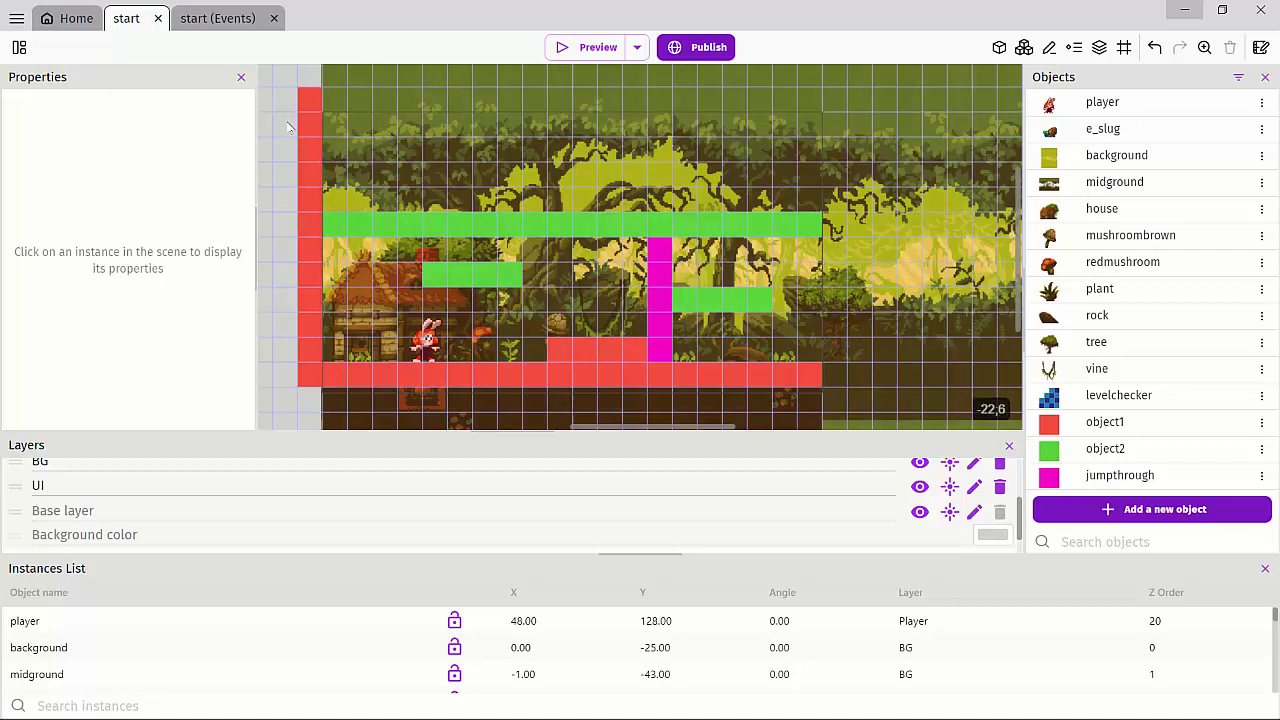
left_click(1118, 510)
left_click(338, 212)
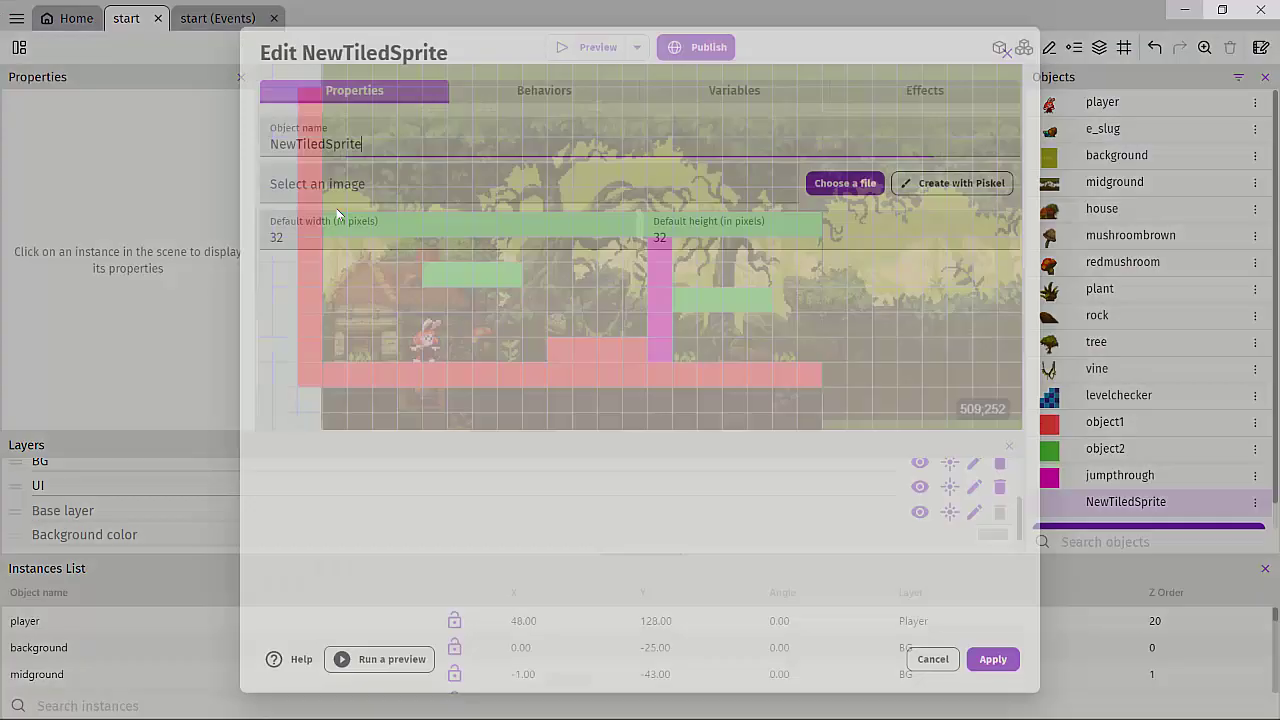
left_click_drag(366, 144, 256, 147)
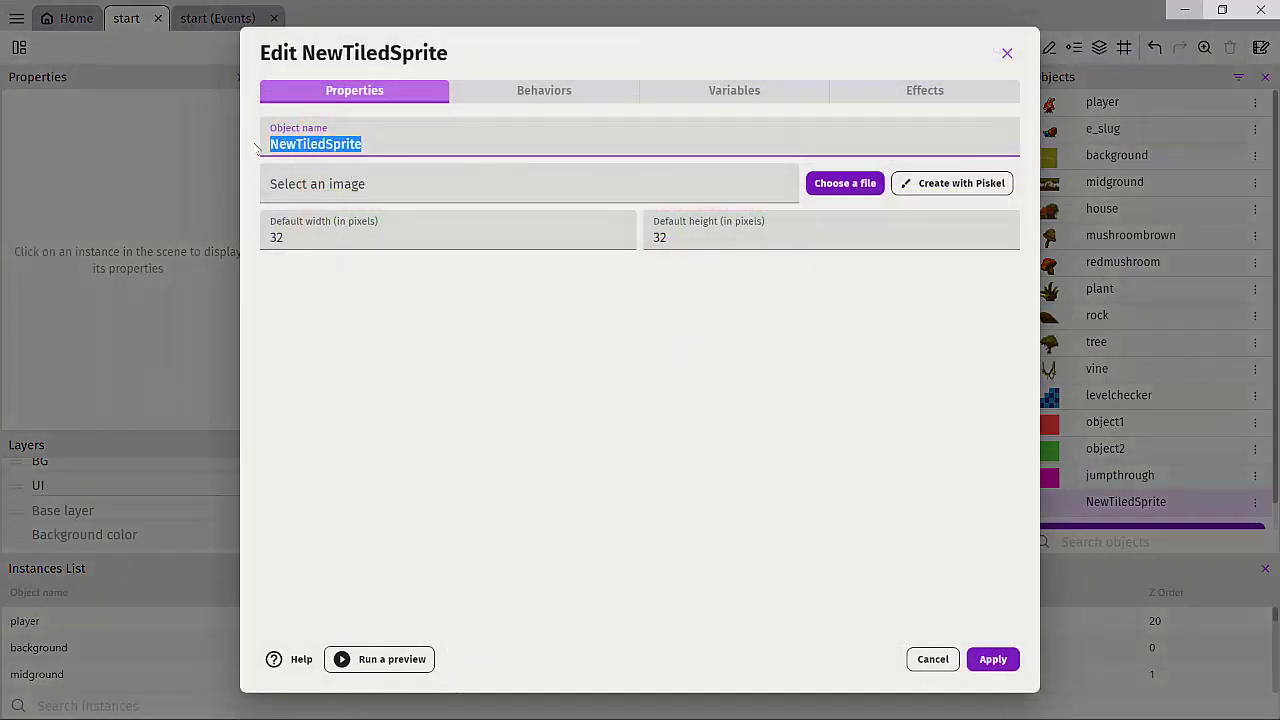
type("UIHeader")
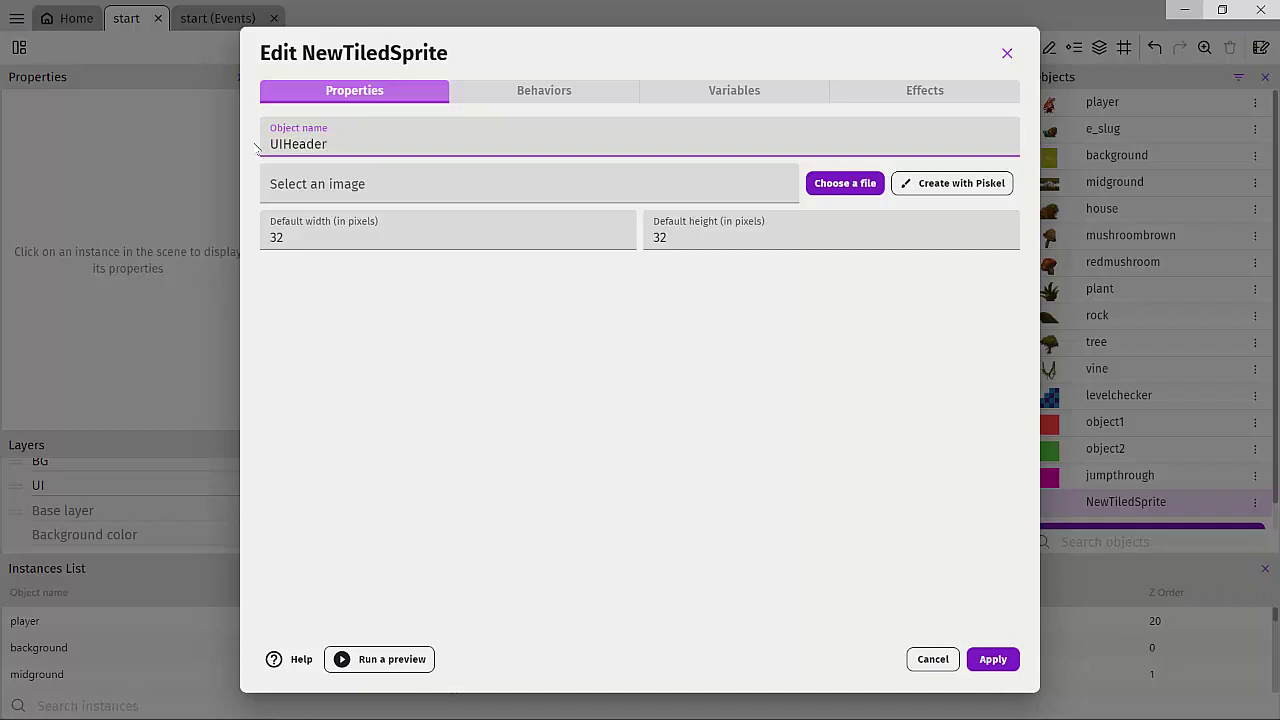
Create a solid black image for UIHeader in the Piskel pixel editor, save it as ui, and apply the object changes
left_click(950, 183)
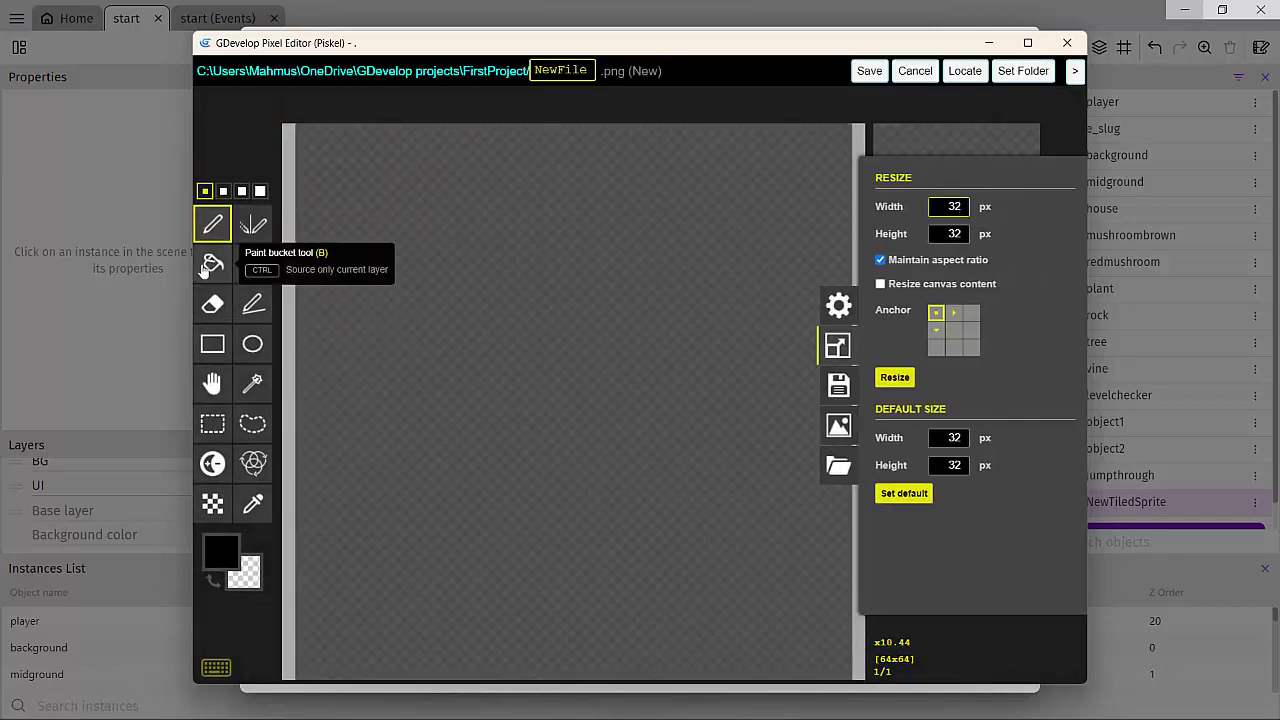
left_click(212, 263)
left_click(537, 331)
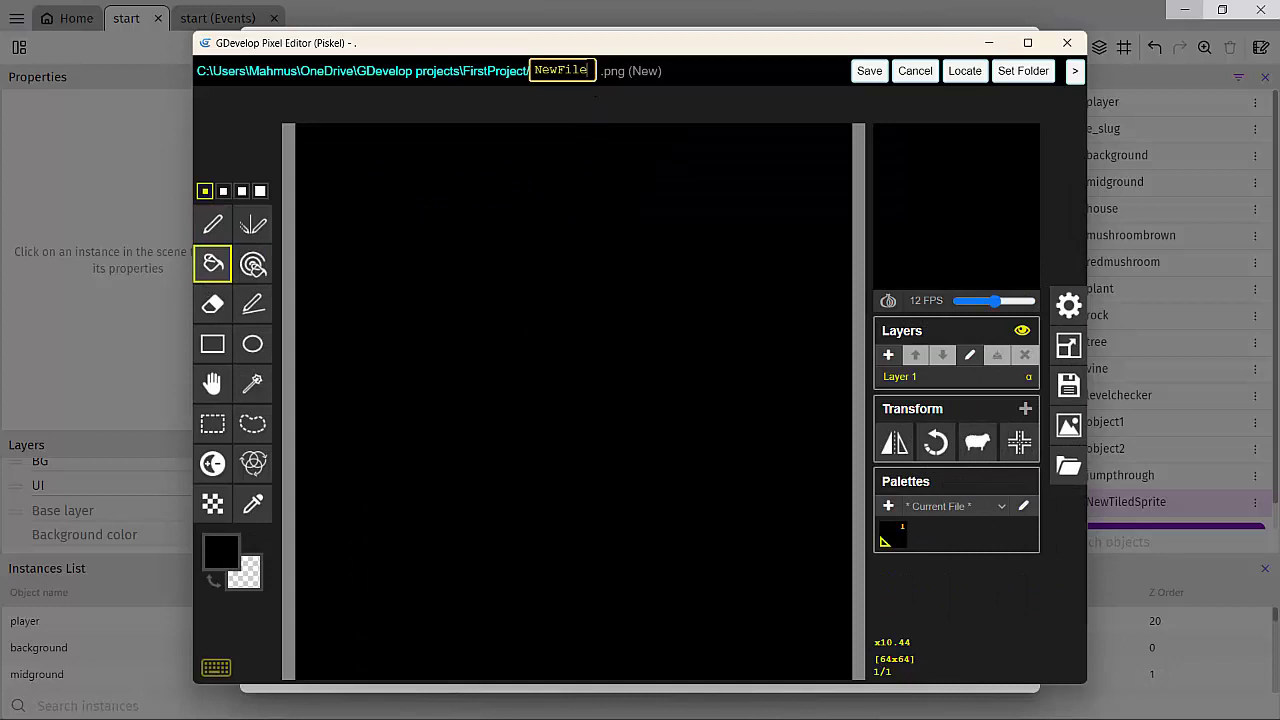
double_click(560, 70)
type("ui")
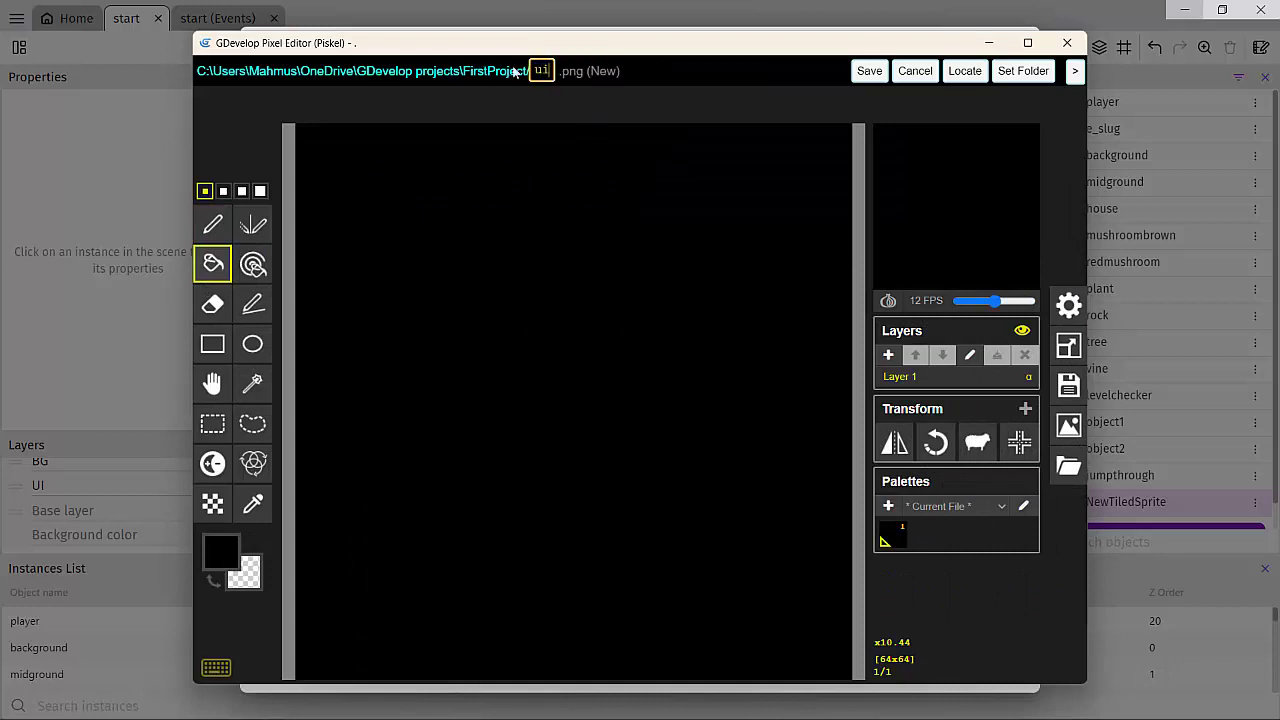
left_click(870, 72)
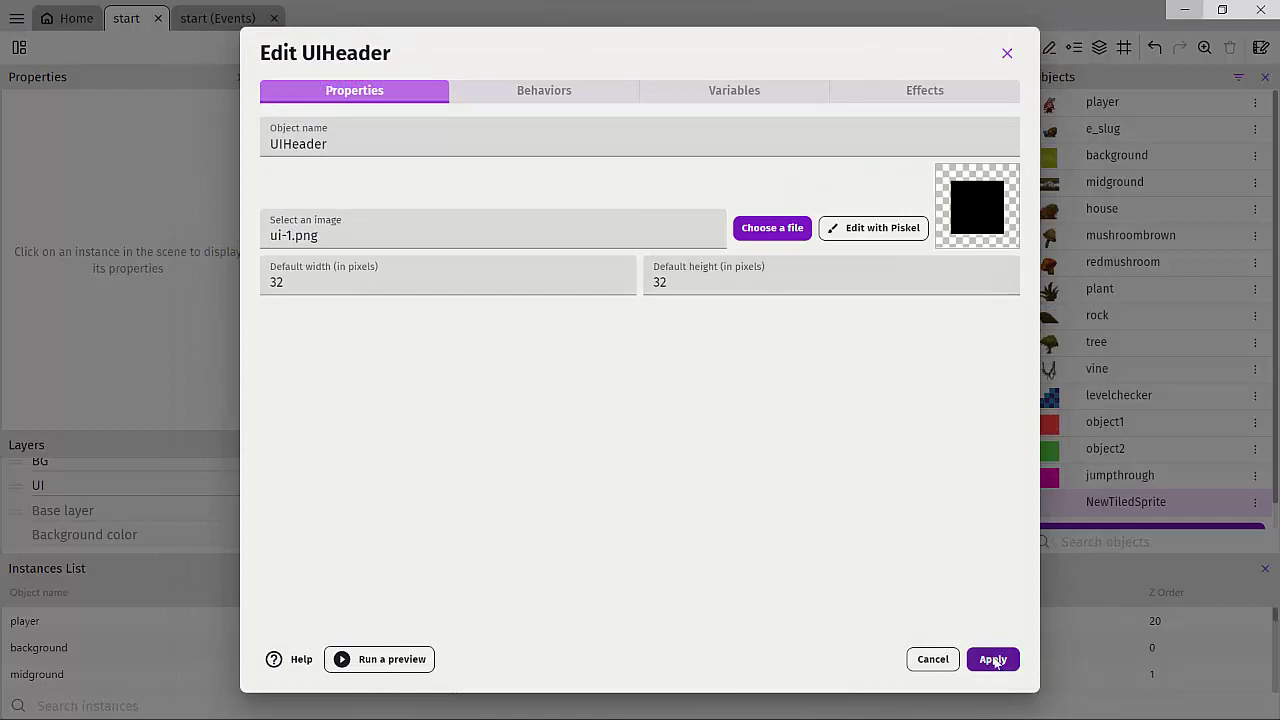
left_click(993, 659)
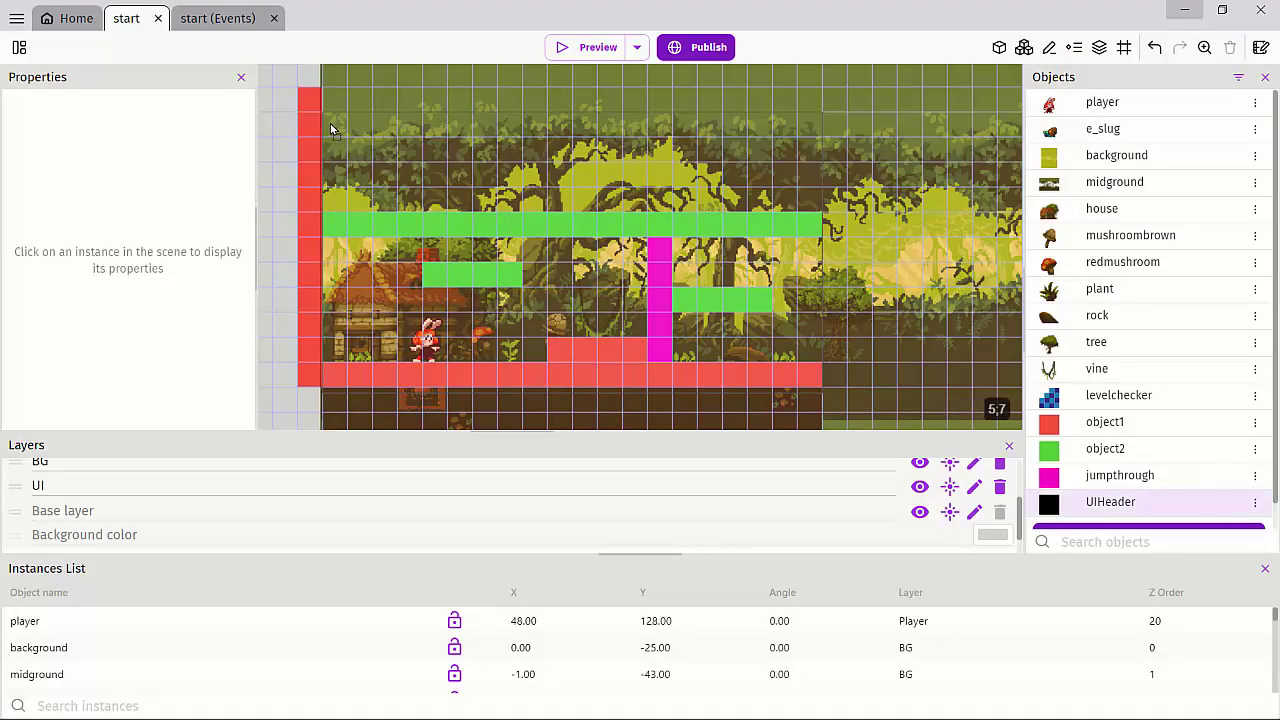
Place a UIHeader instance at position 0, 0 and assign it to the UI layer
scroll(48, 672, "down", 5)
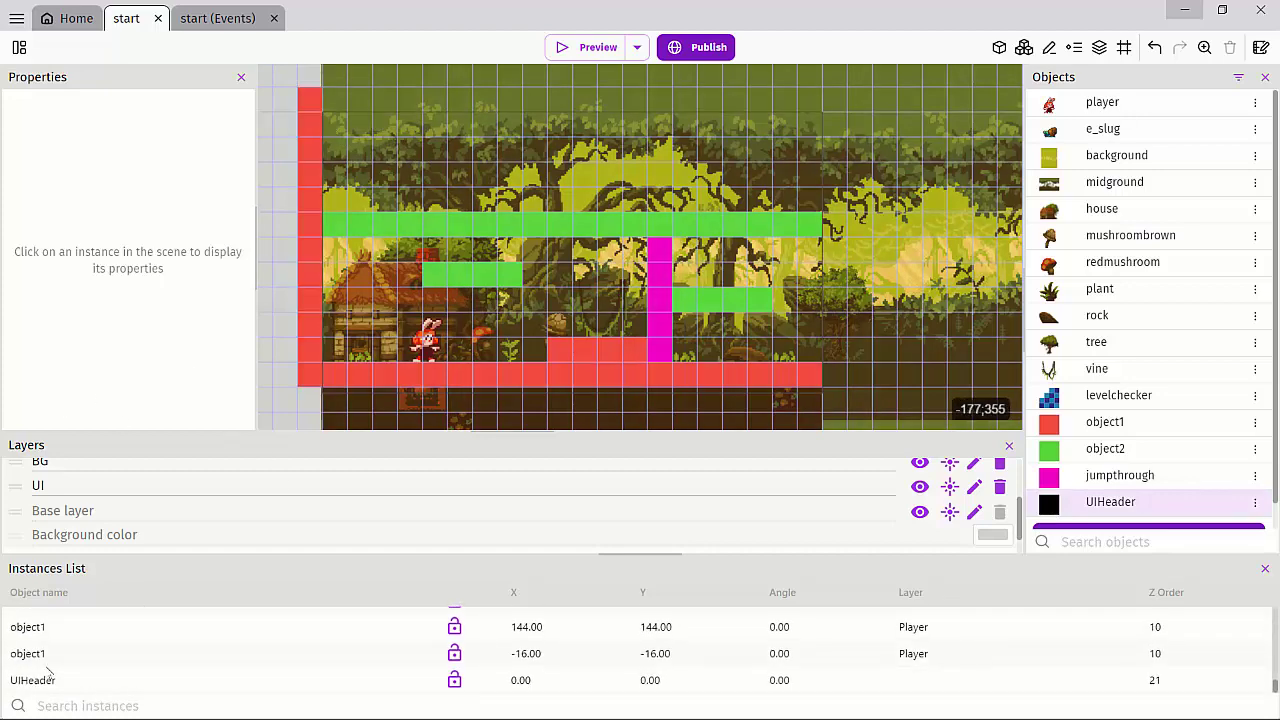
left_click(36, 679)
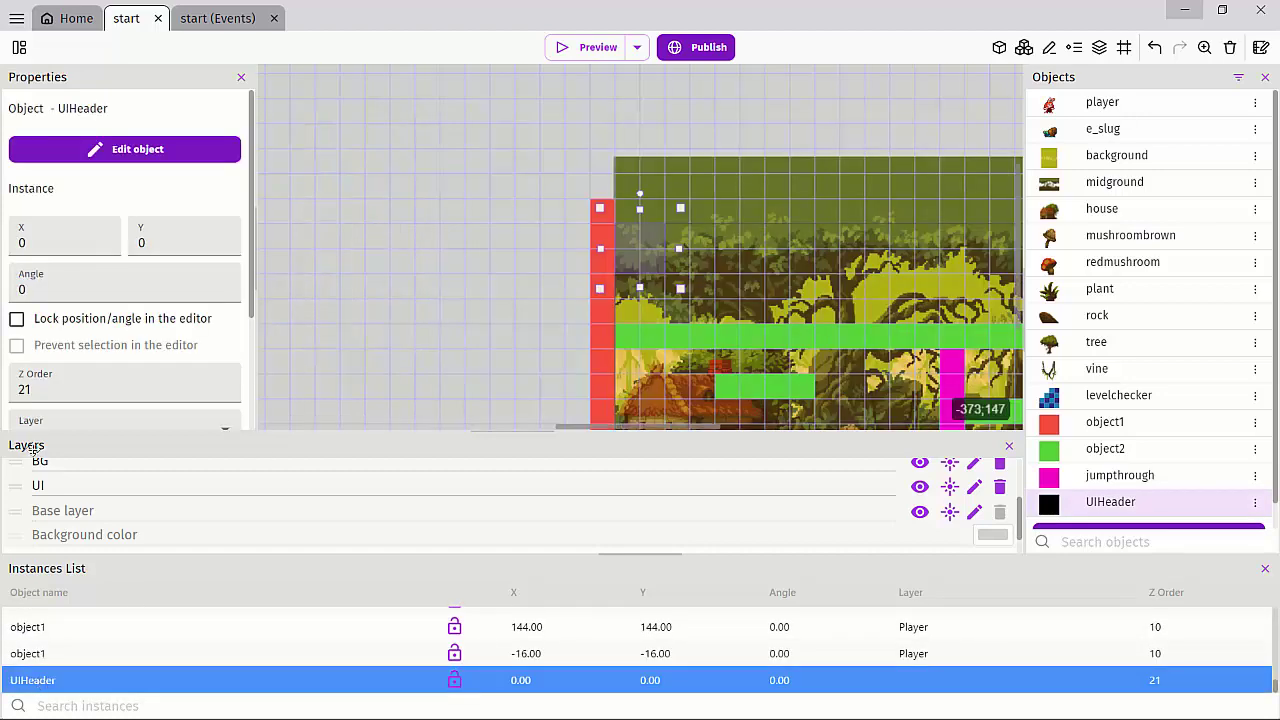
scroll(62, 400, "down", 2)
left_click(57, 264)
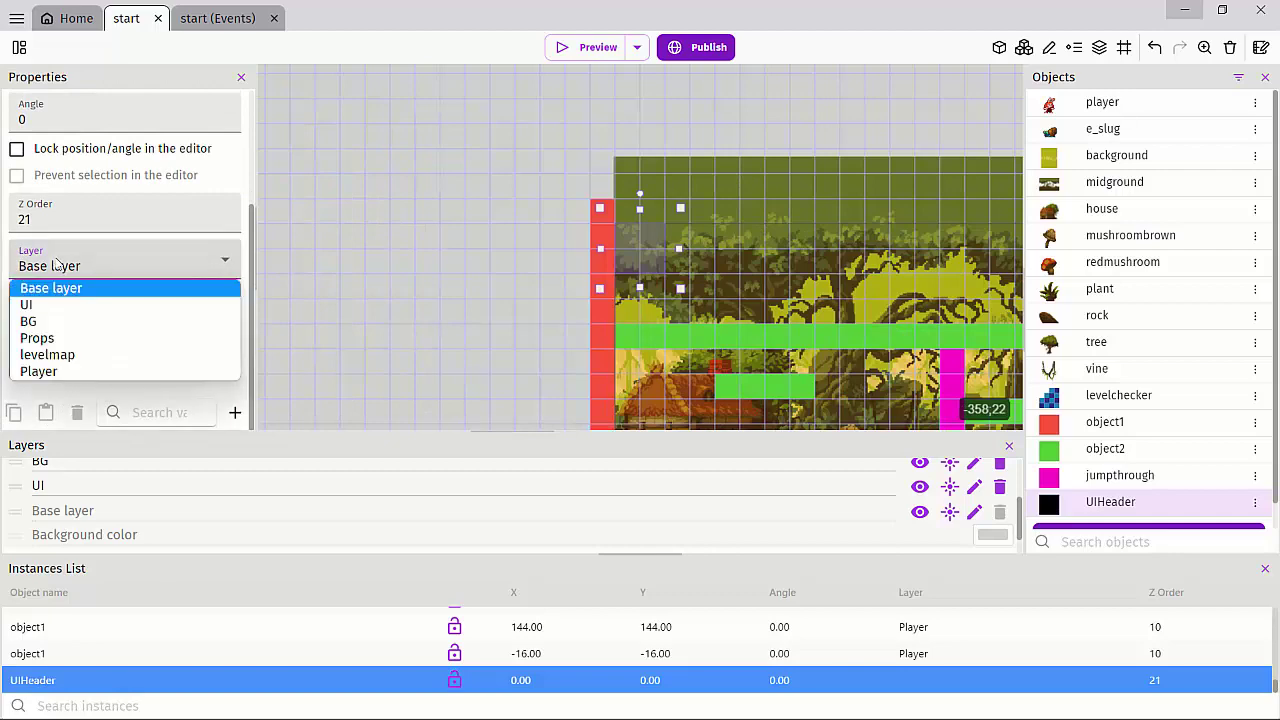
left_click(30, 305)
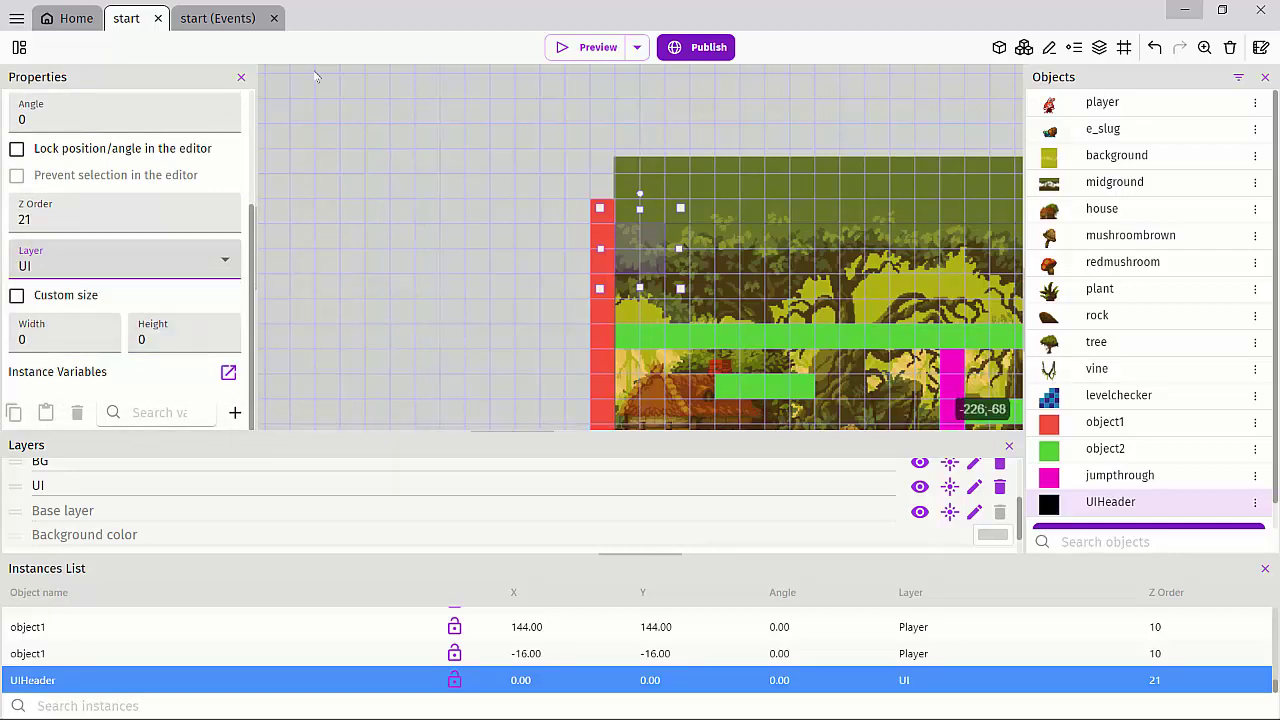
left_click(443, 260)
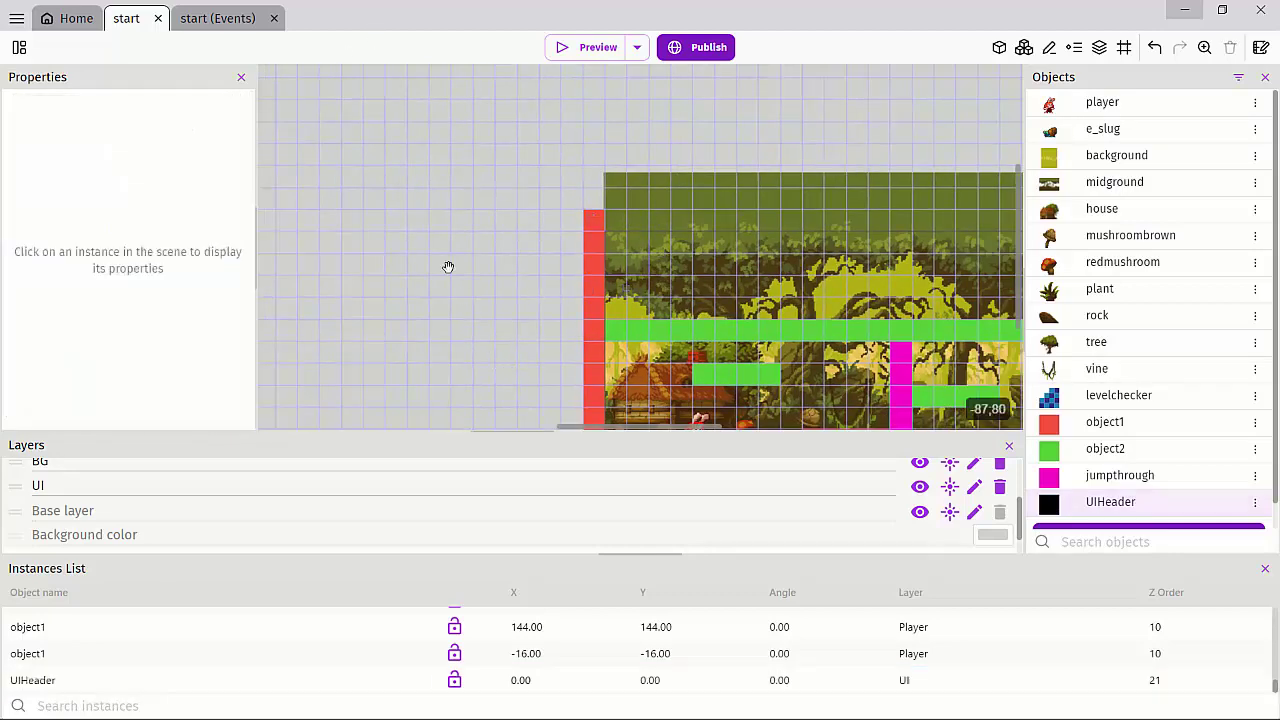
Move the UI layer to the top of the layer order, above the Player layer
middle_click_drag(443, 260, 403, 189)
scroll(40, 500, "up", 2)
scroll(37, 491, "down", 3)
scroll(37, 488, "up", 2)
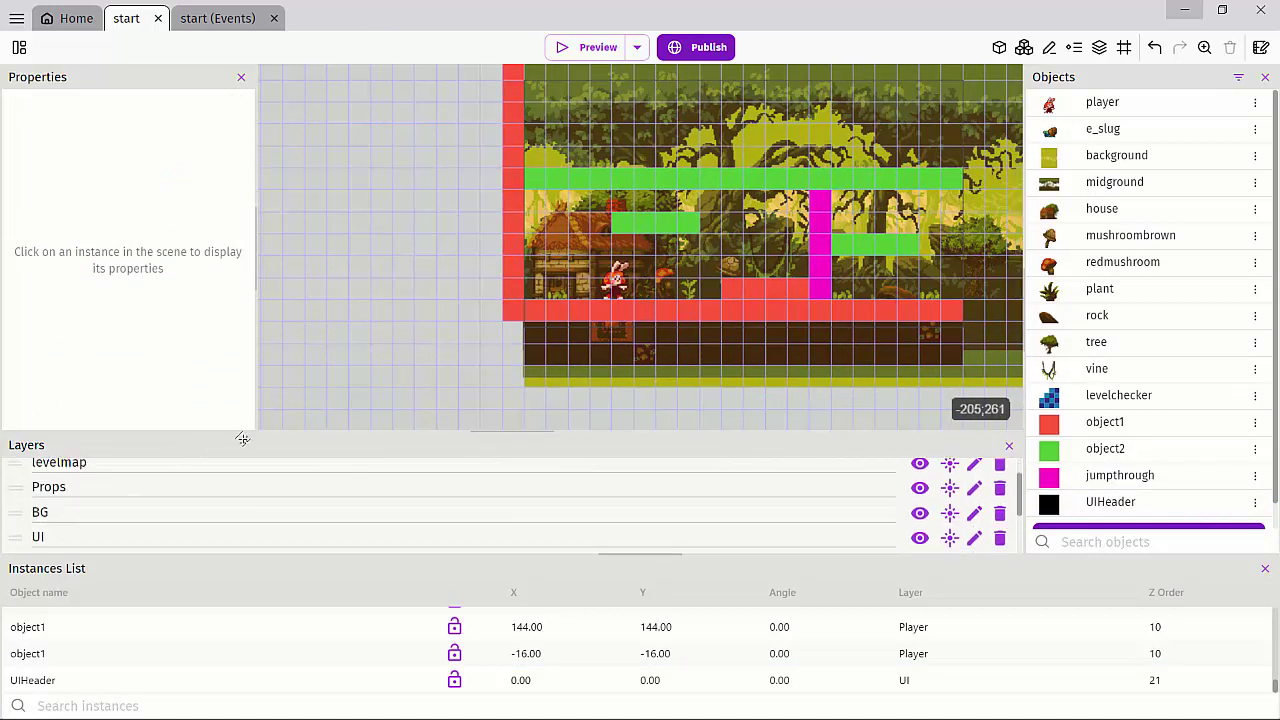
left_click_drag(16, 534, 22, 462)
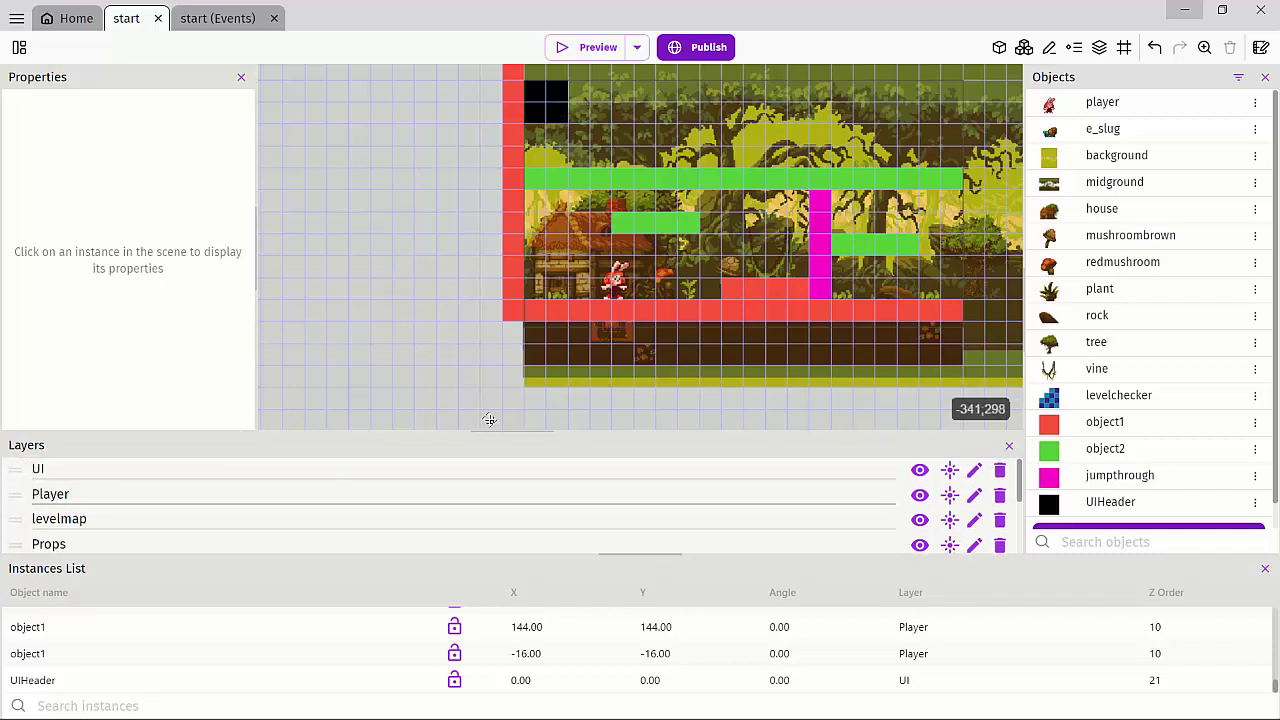
Stretch the UIHeader instance horizontally until it ends level with the far end of the ground platform
left_click(547, 118)
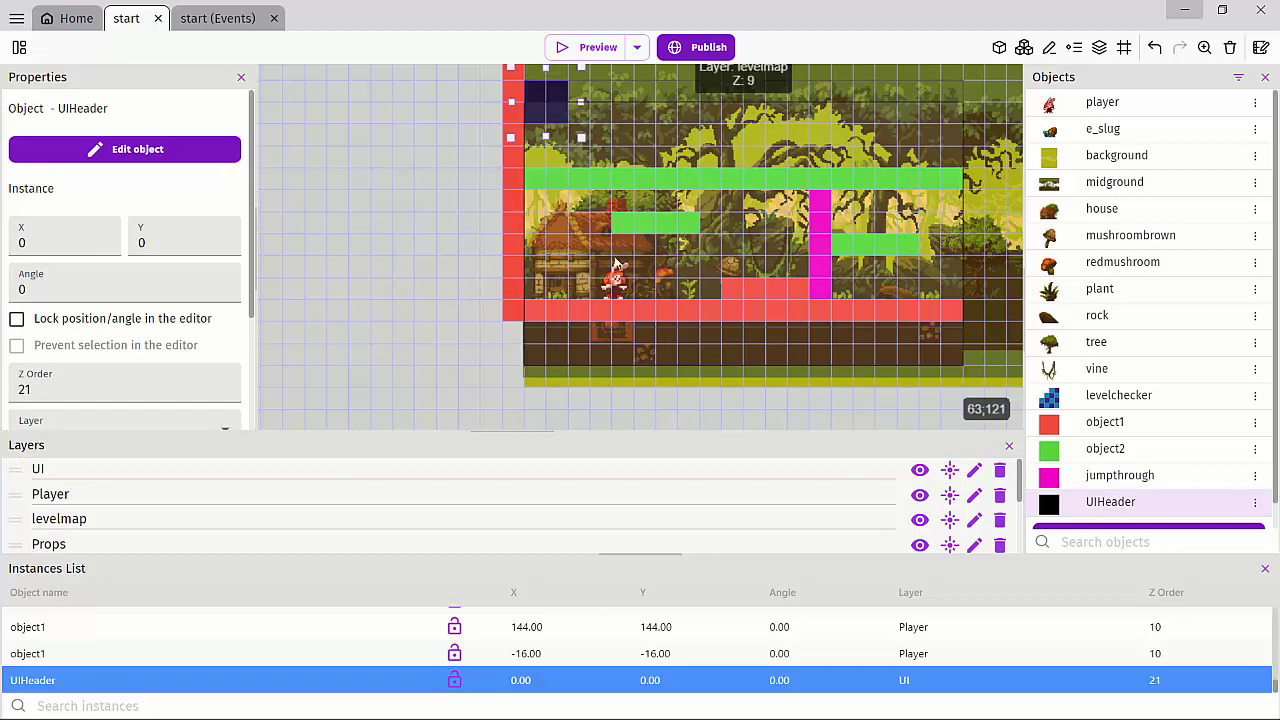
scroll(424, 127, "down", 1)
left_click(337, 166)
scroll(337, 166, "down", 2)
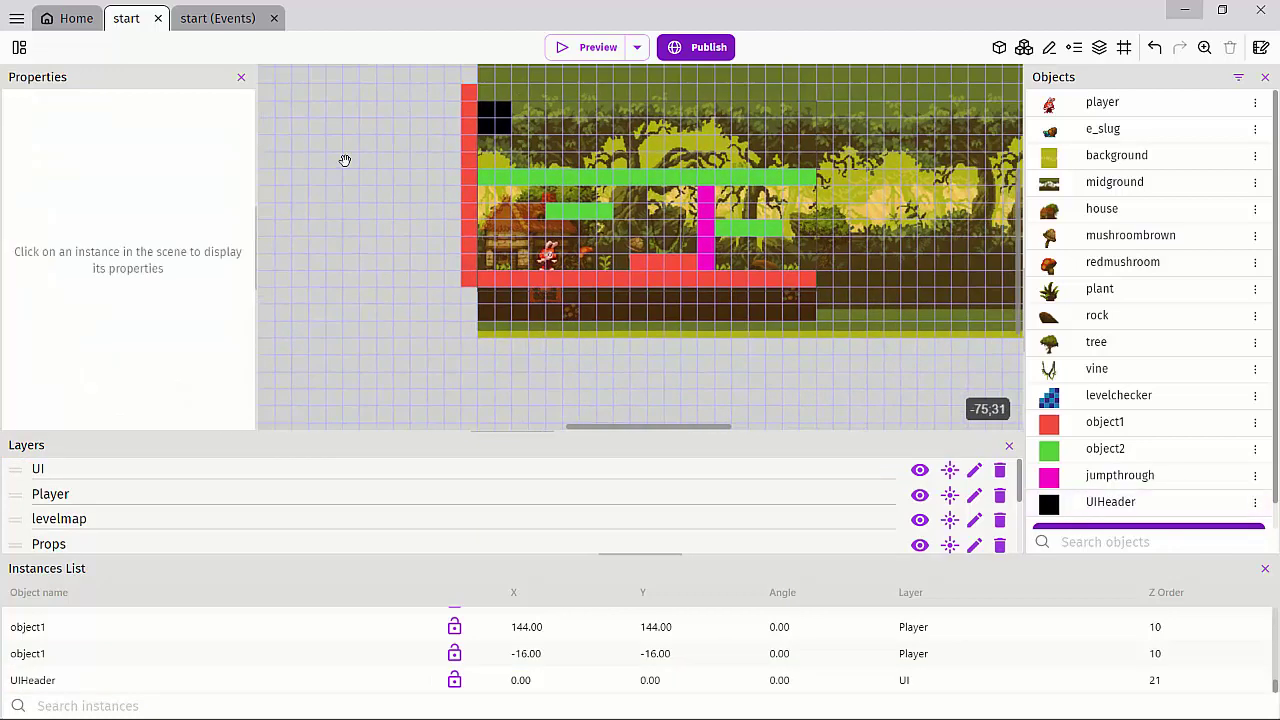
left_click(377, 177)
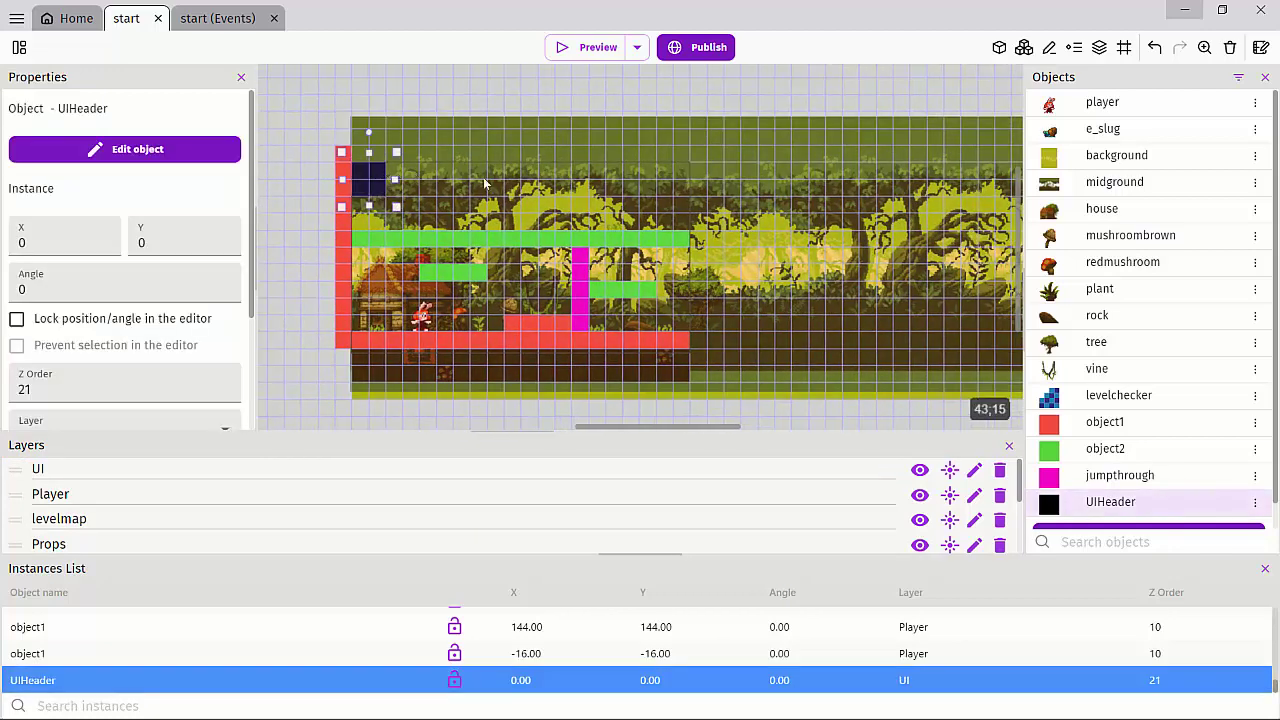
left_click_drag(396, 179, 698, 176)
scroll(455, 98, "up", 3)
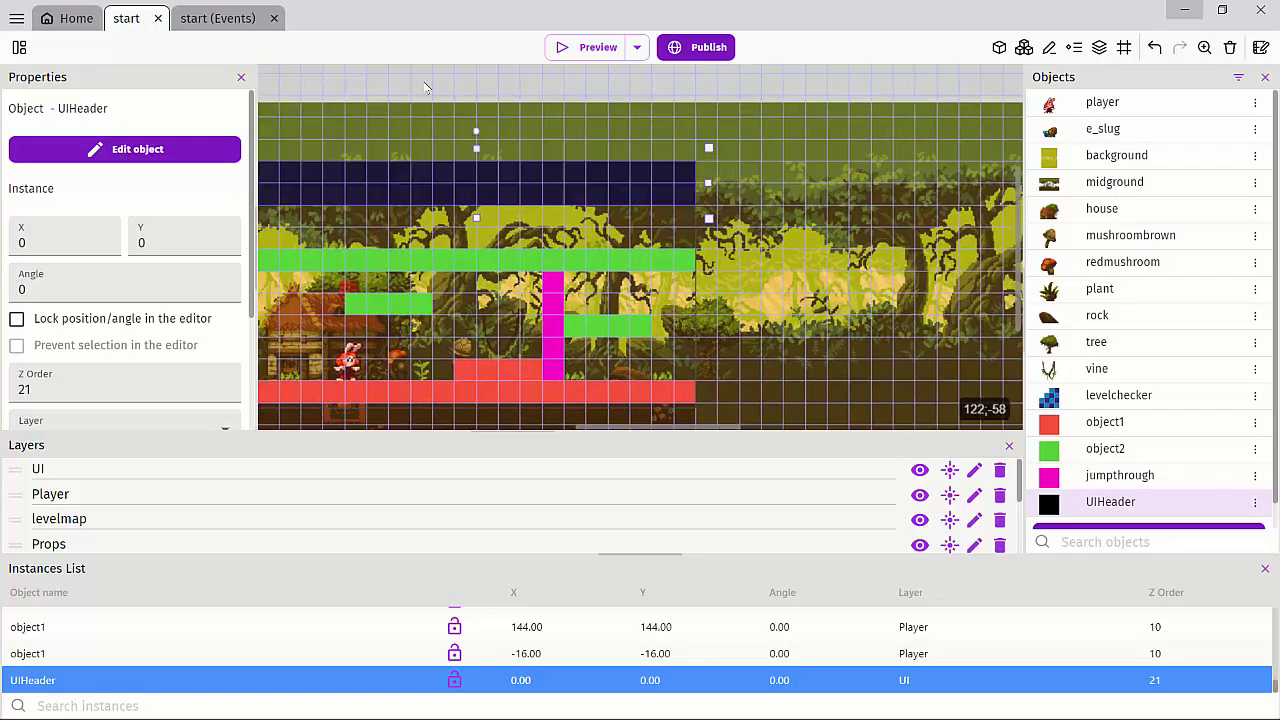
left_click(430, 92)
Preview the game in a maximized window to check how far the header bar spans, and close the preview
scroll(426, 136, "down", 3)
scroll(446, 151, "up", 2)
left_click(566, 48)
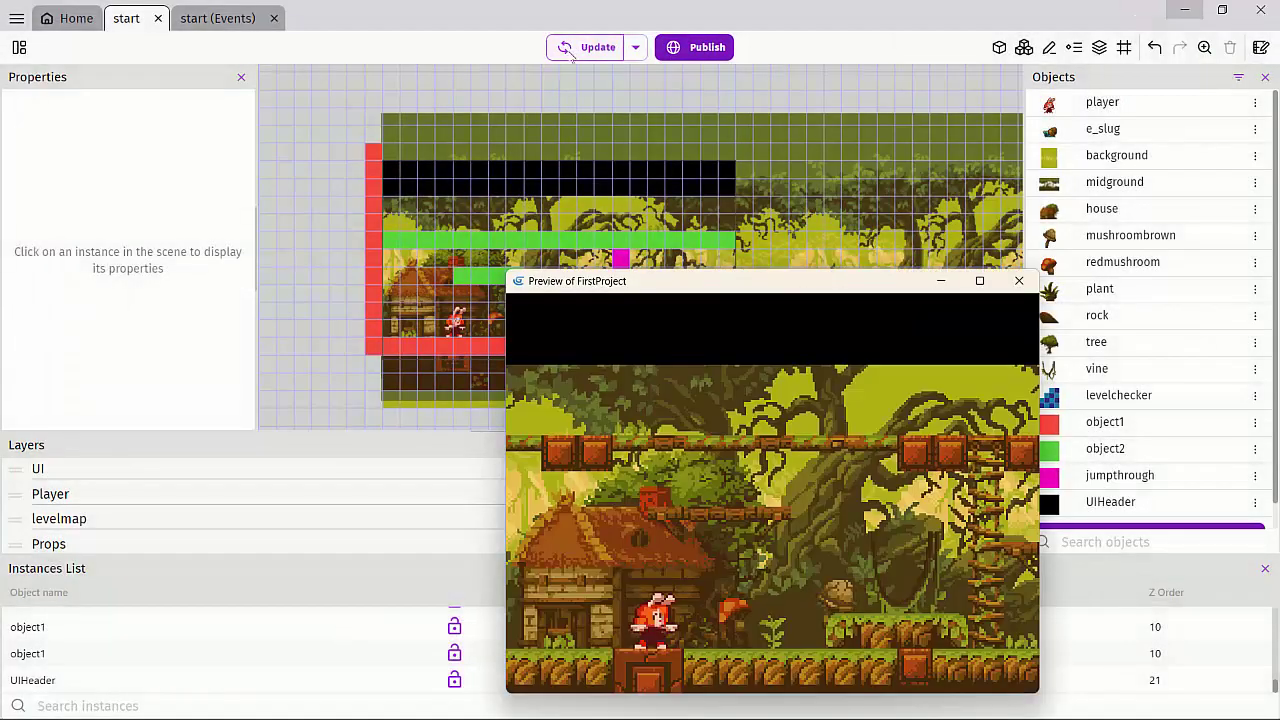
key("super+Up")
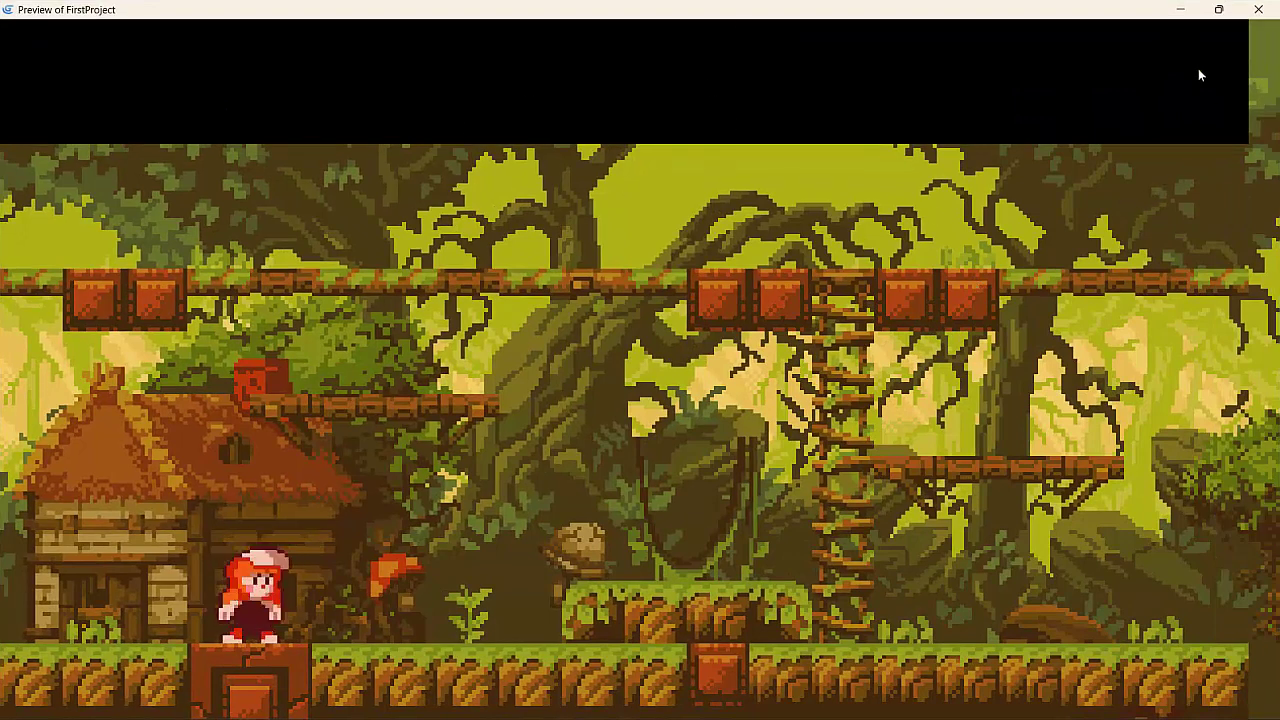
left_click(1266, 10)
Widen the UIHeader instance by one more grid cell past the end of the ground platform
left_click(726, 172)
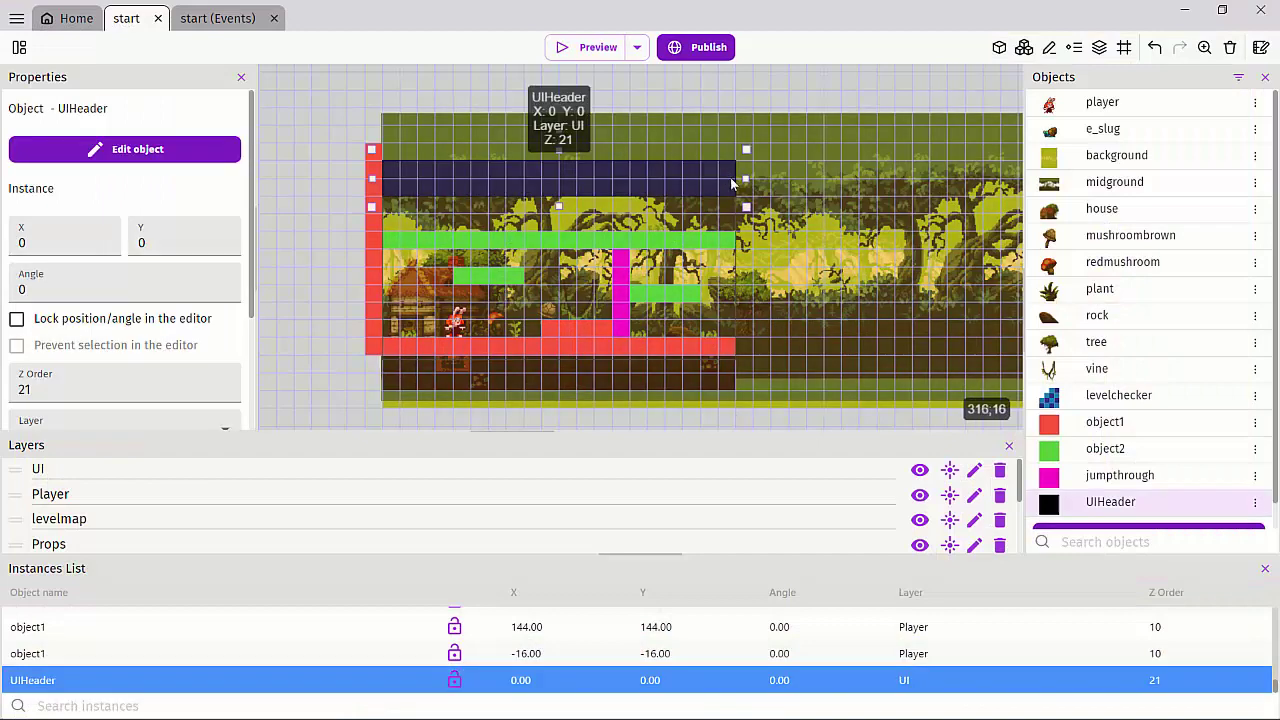
left_click_drag(746, 178, 764, 177)
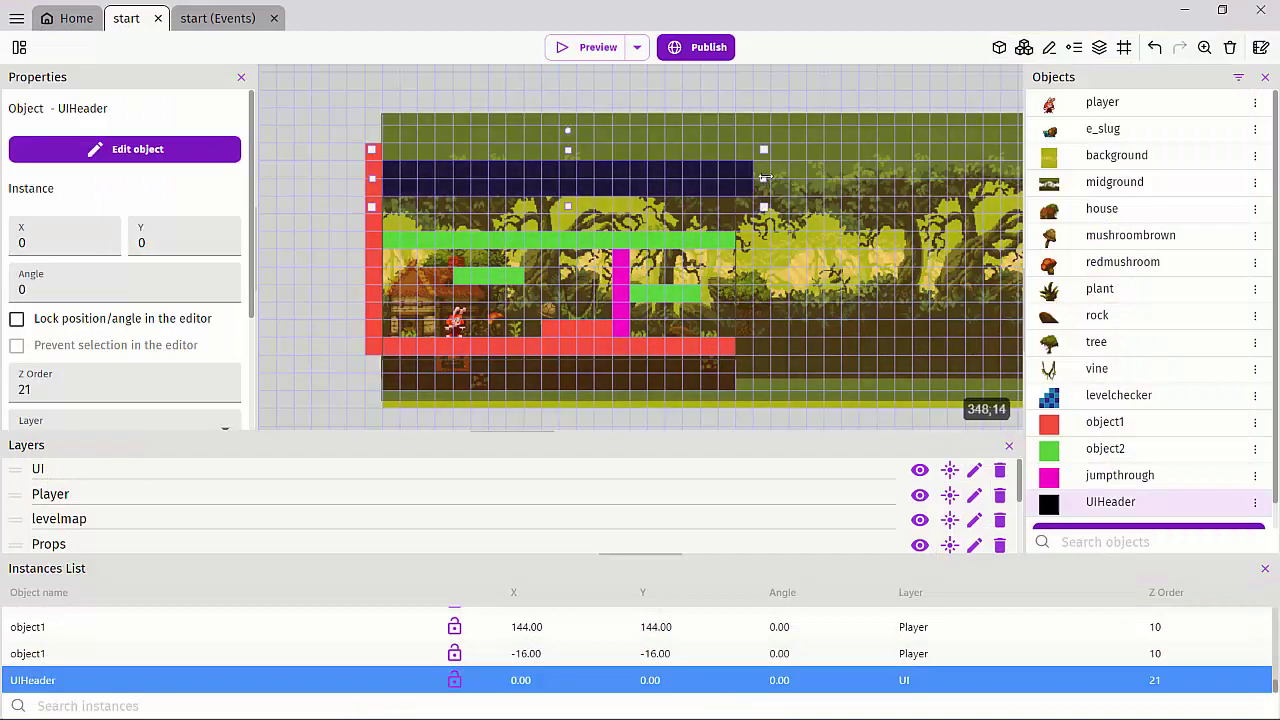
left_click(337, 96)
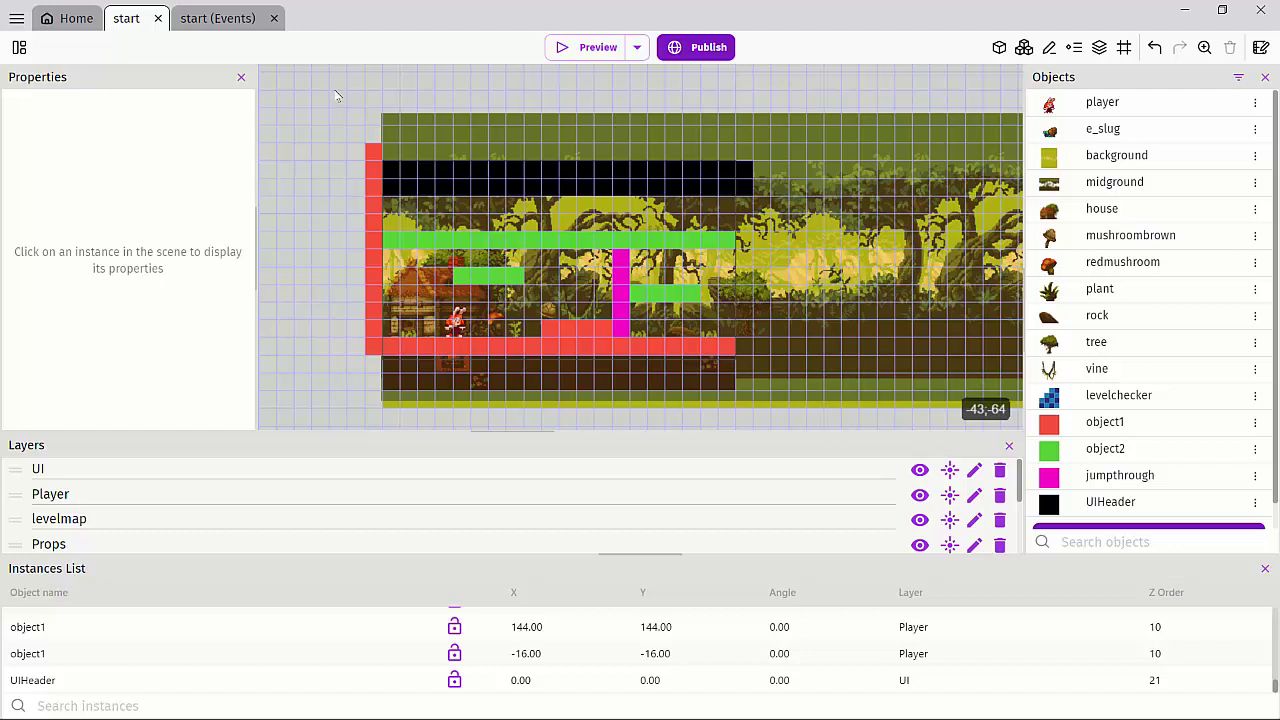
Add a new Bitmap Text object from scratch, name it Score, and apply it
scroll(500, 395, "down", 2, "ctrl")
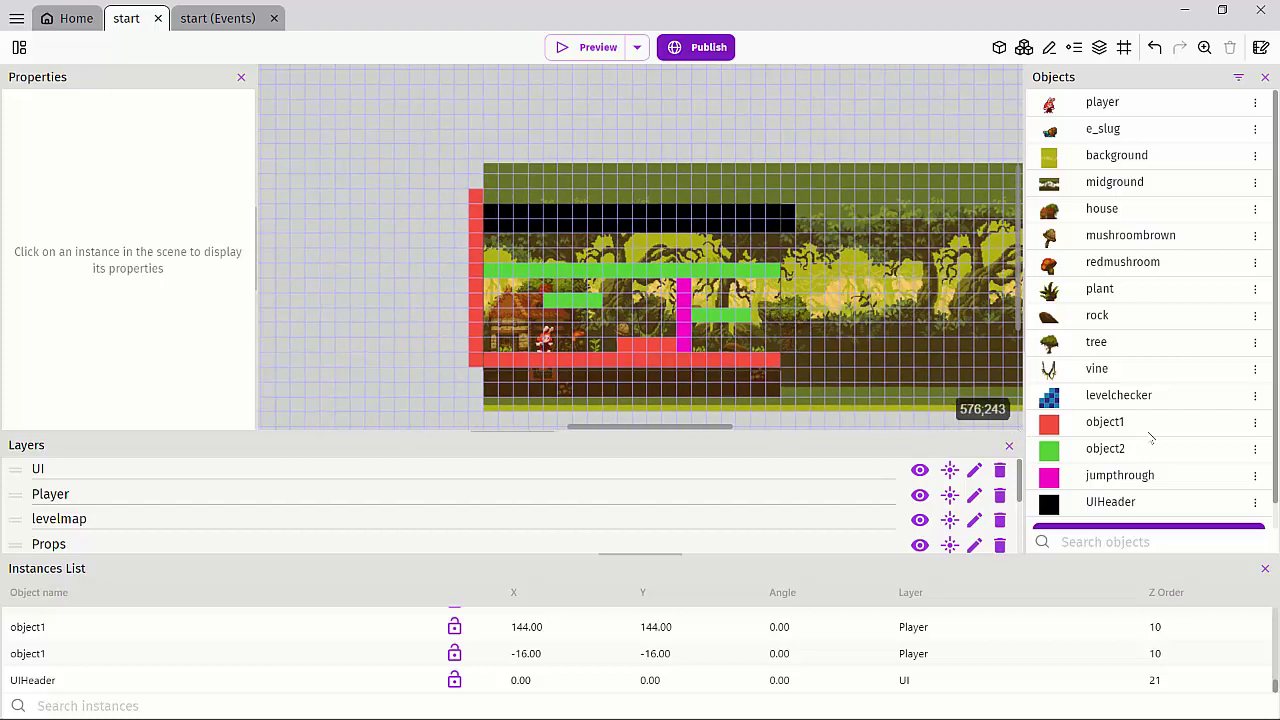
scroll(886, 283, "up", 2, "ctrl")
scroll(1171, 329, "down", 1)
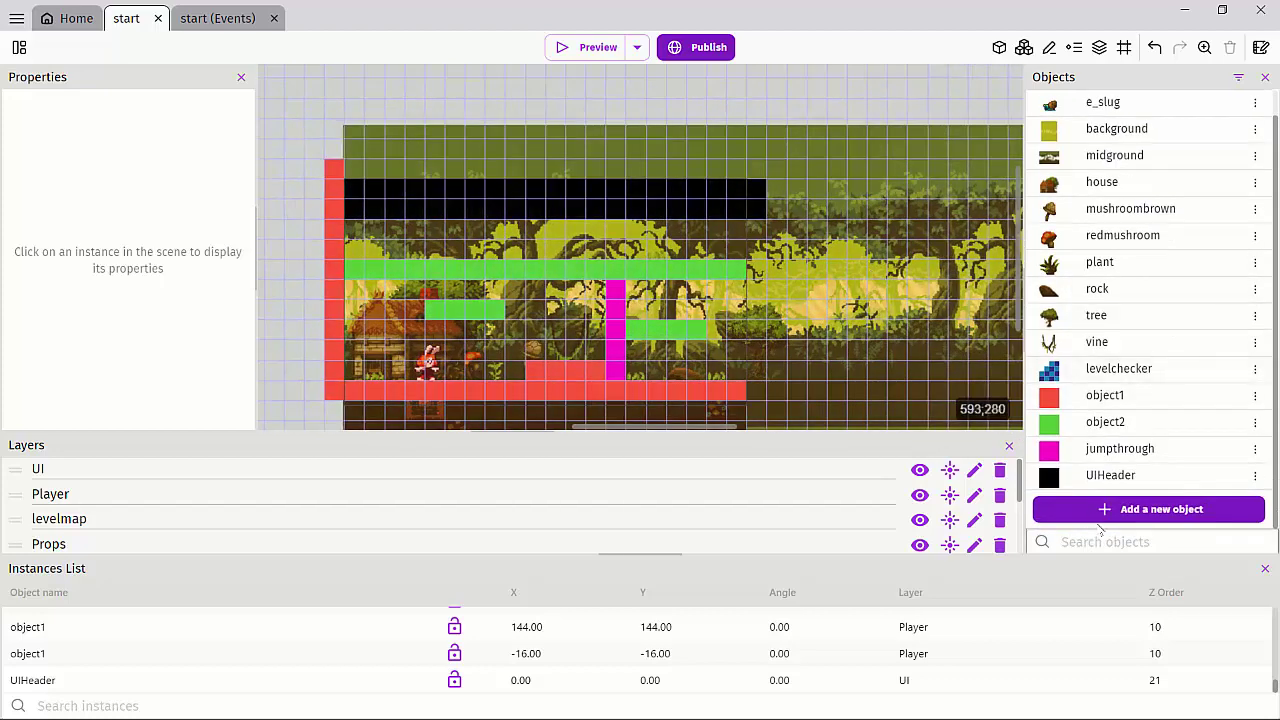
left_click(1107, 511)
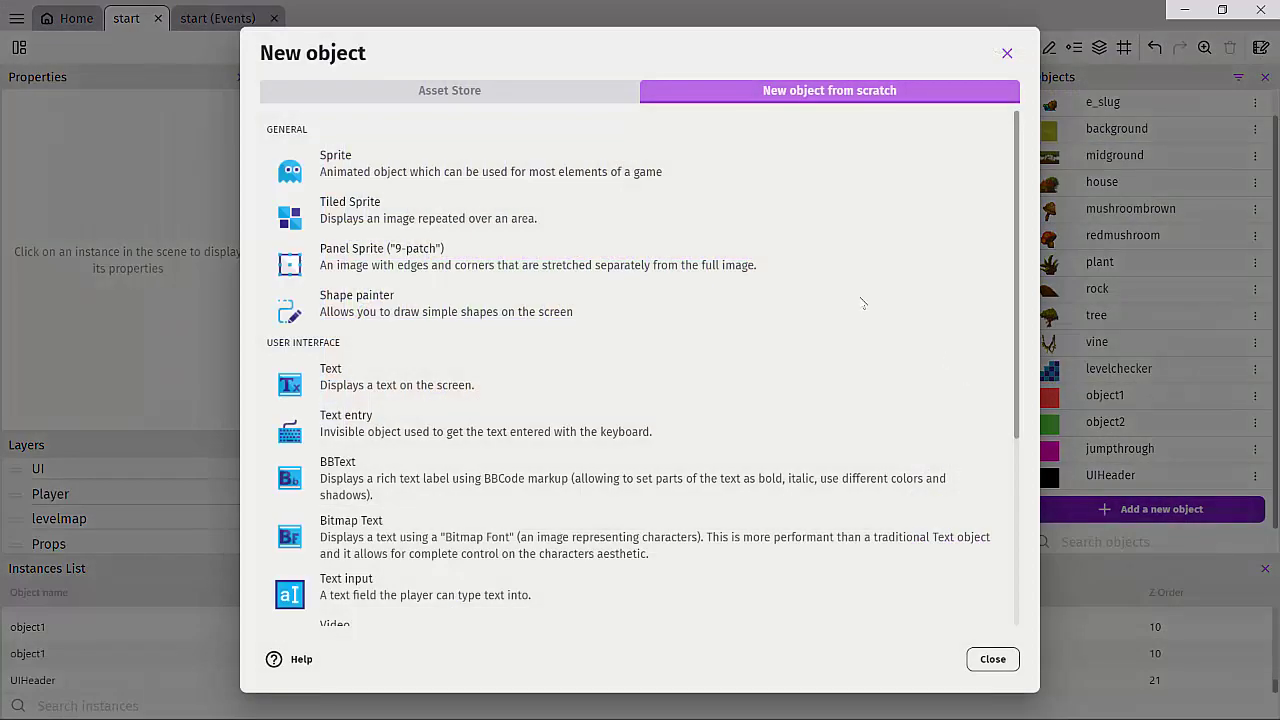
left_click(338, 547)
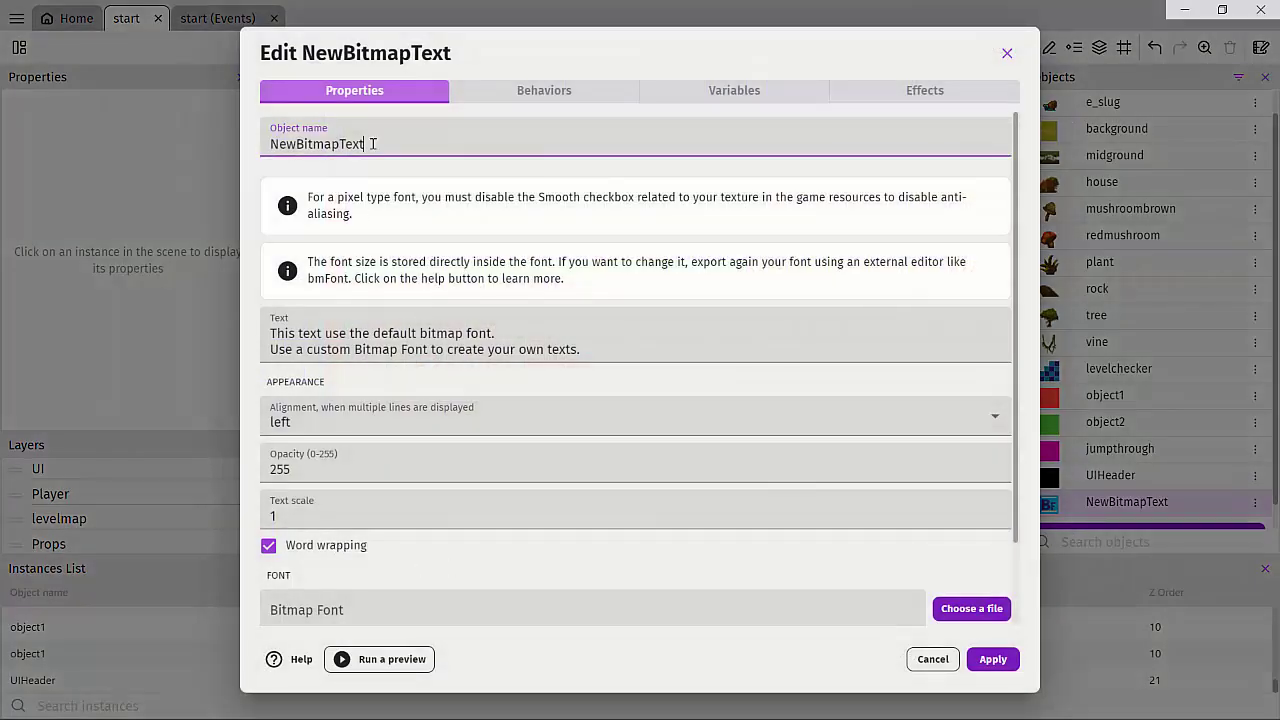
left_click_drag(372, 143, 242, 150)
type("Score")
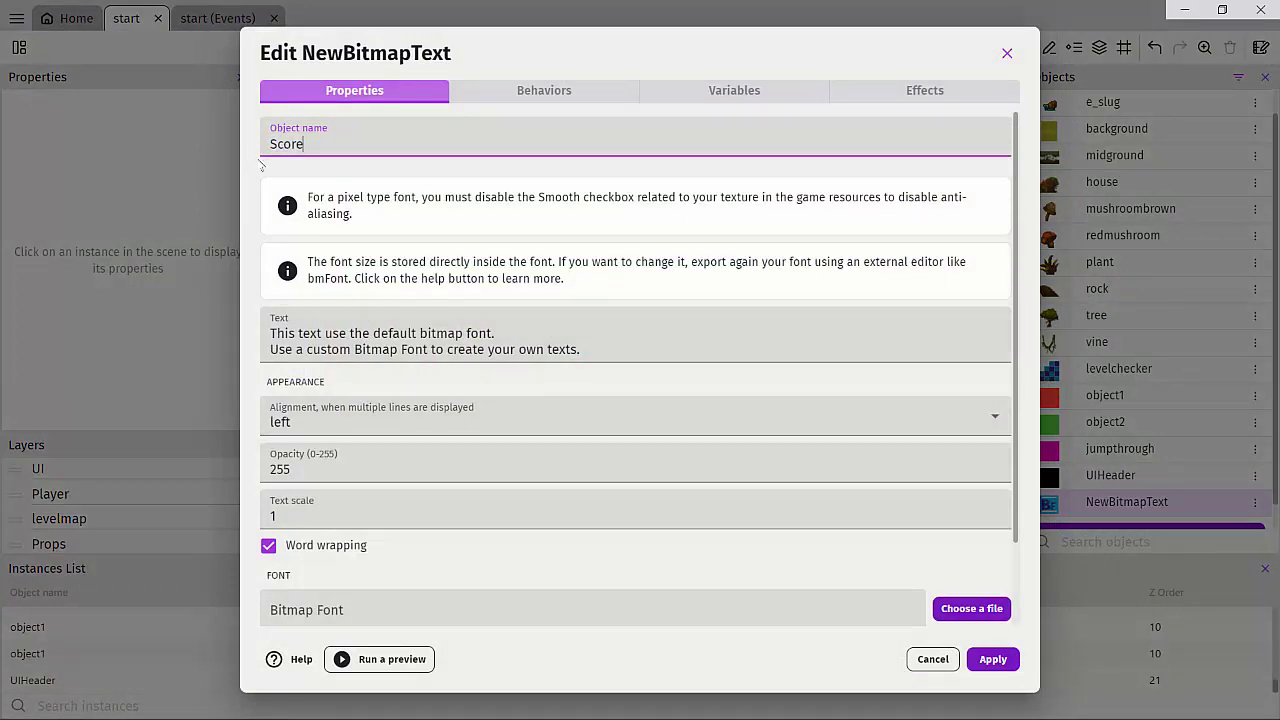
left_click(993, 659)
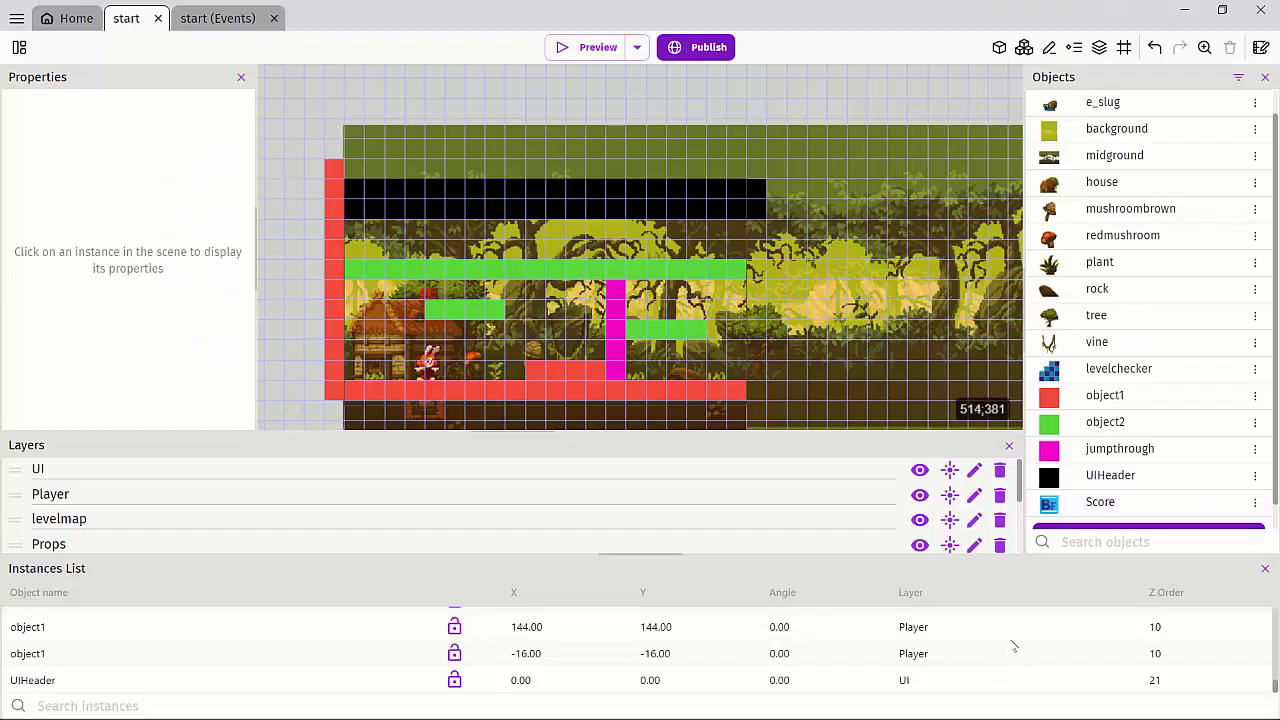
Place a Score instance on the header bar at position 16, 0 and assign it to the UI layer
left_click_drag(1049, 502, 357, 193)
scroll(50, 660, "down", 1)
left_click(27, 686)
scroll(60, 290, "down", 3)
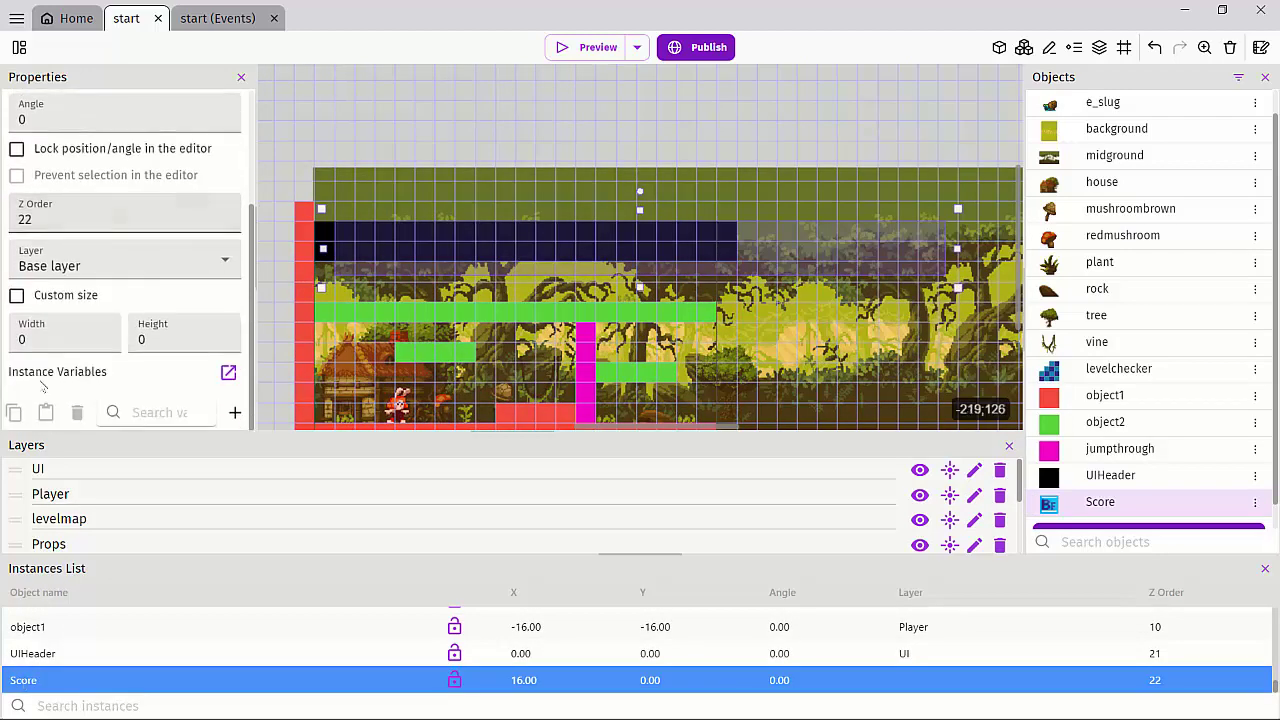
left_click(53, 265)
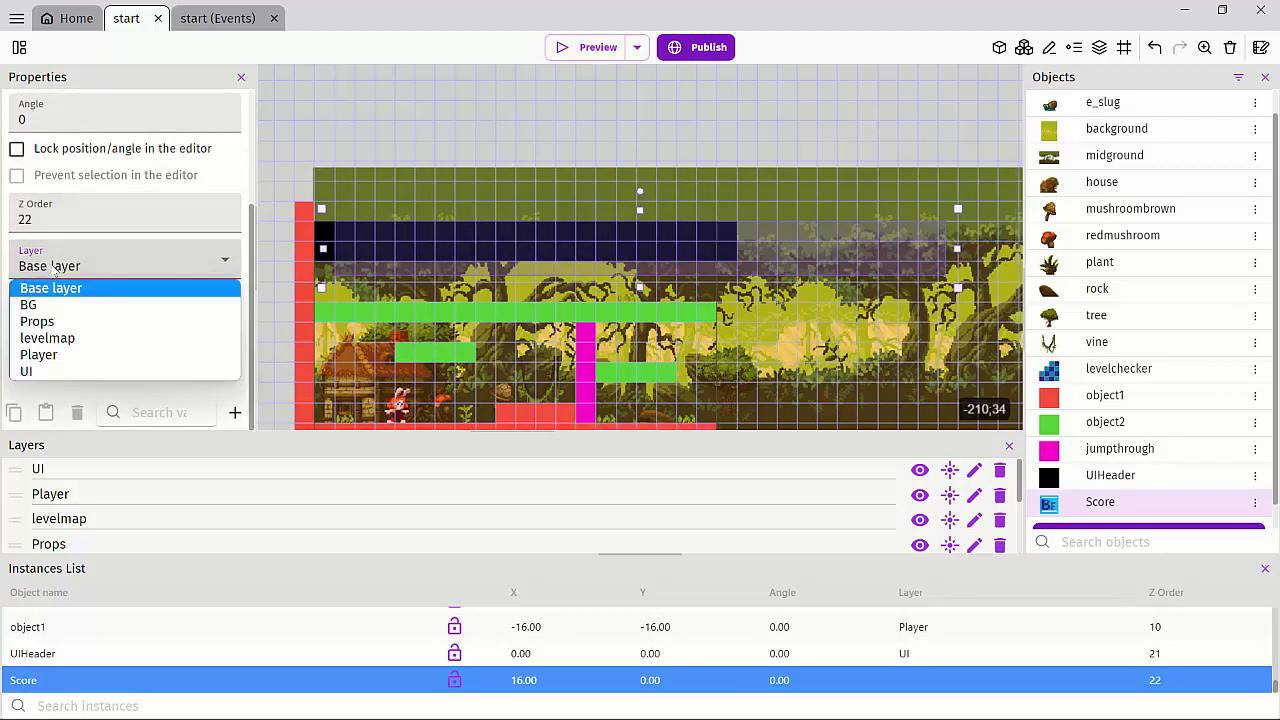
left_click(52, 370)
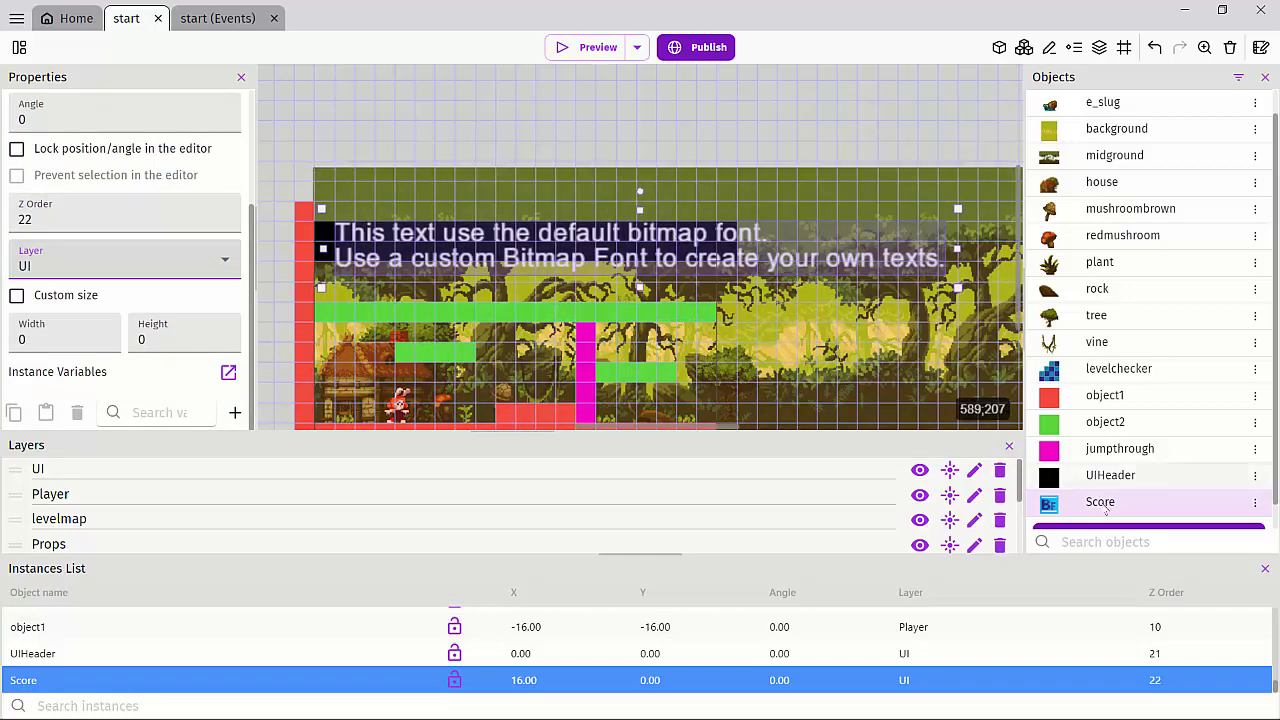
Replace the Score object's default text with 0 and apply the change
left_click(1048, 505)
double_click(1048, 505)
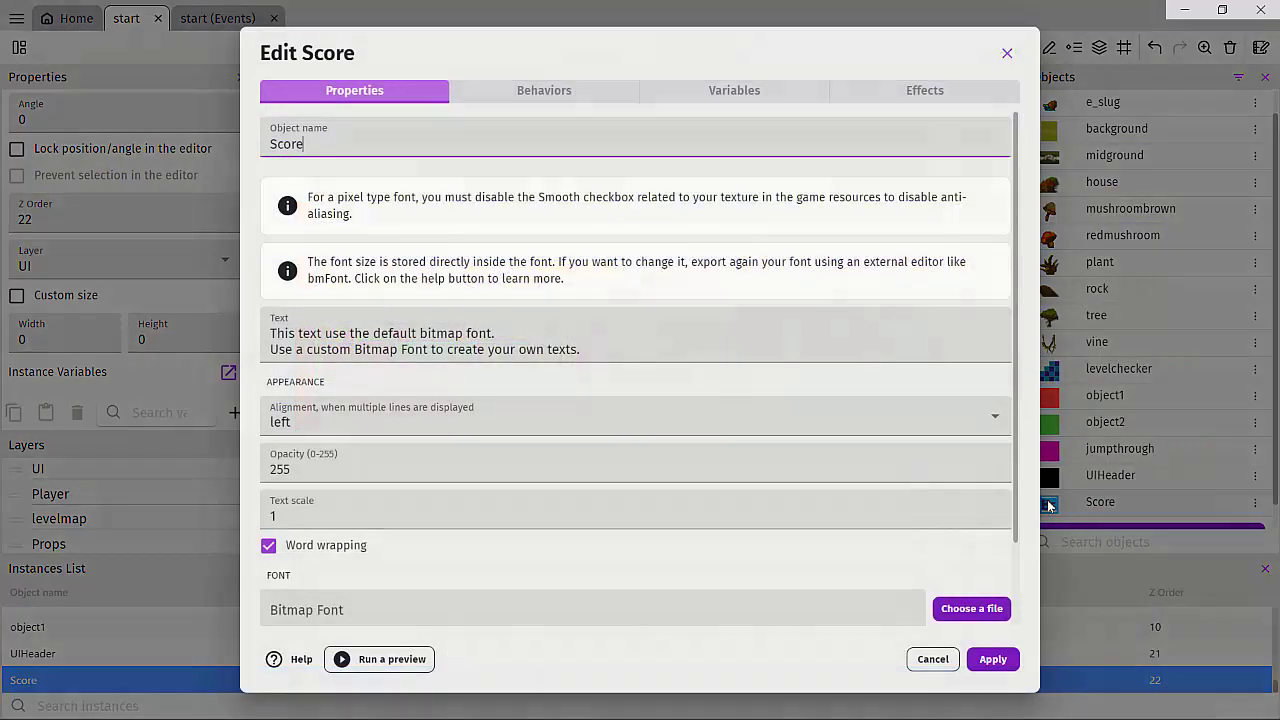
left_click(585, 349)
key("ctrl+a")
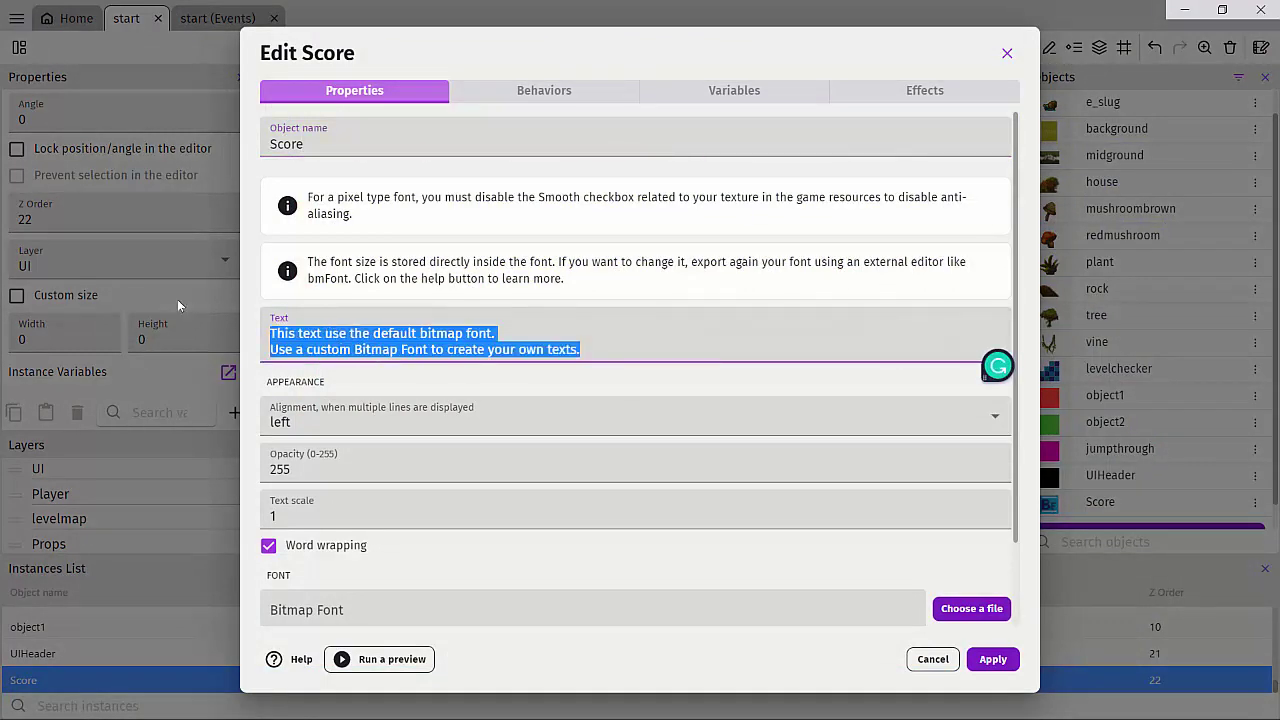
type("0")
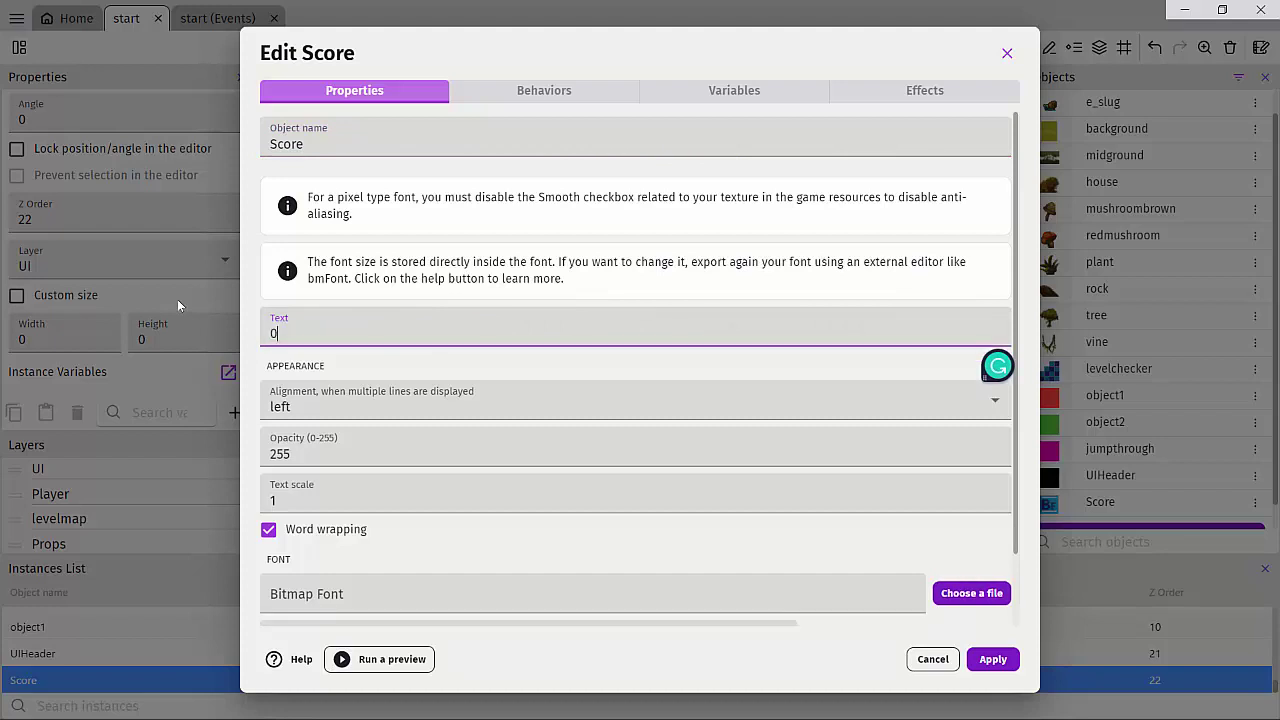
left_click(990, 659)
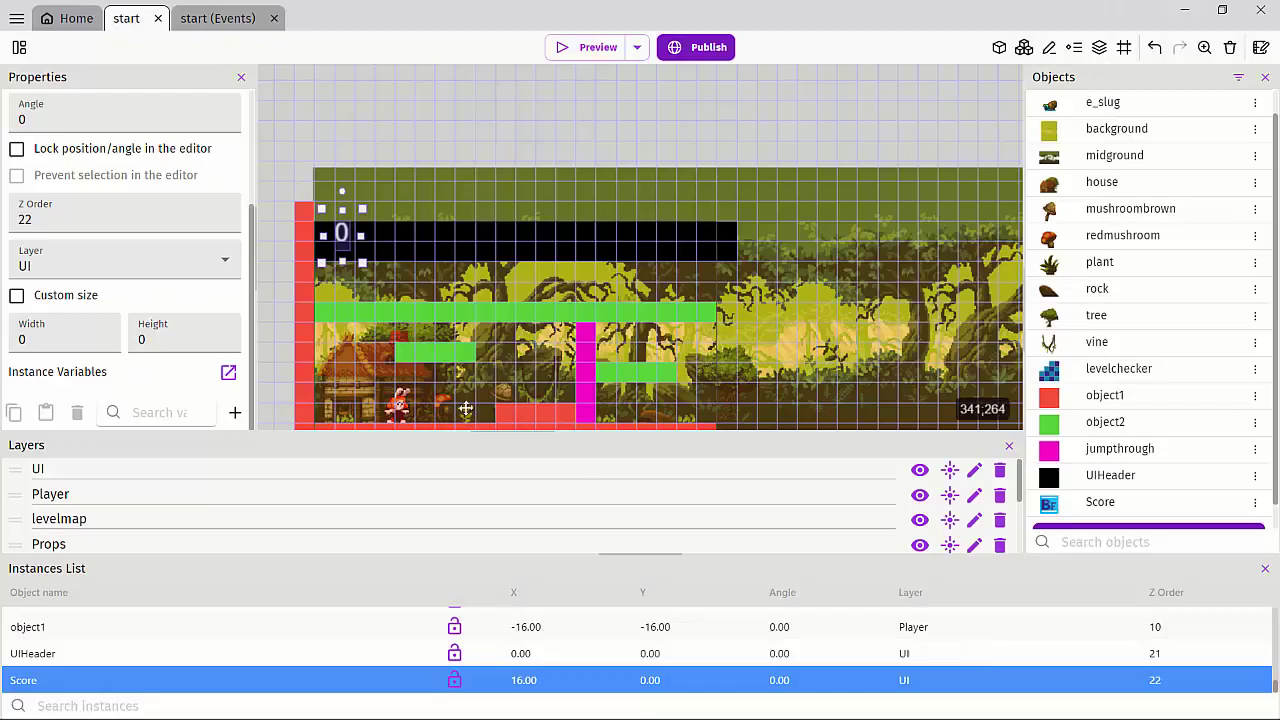
Move the Score instance along the header bar to position 68, 0
scroll(322, 230, "up", 5)
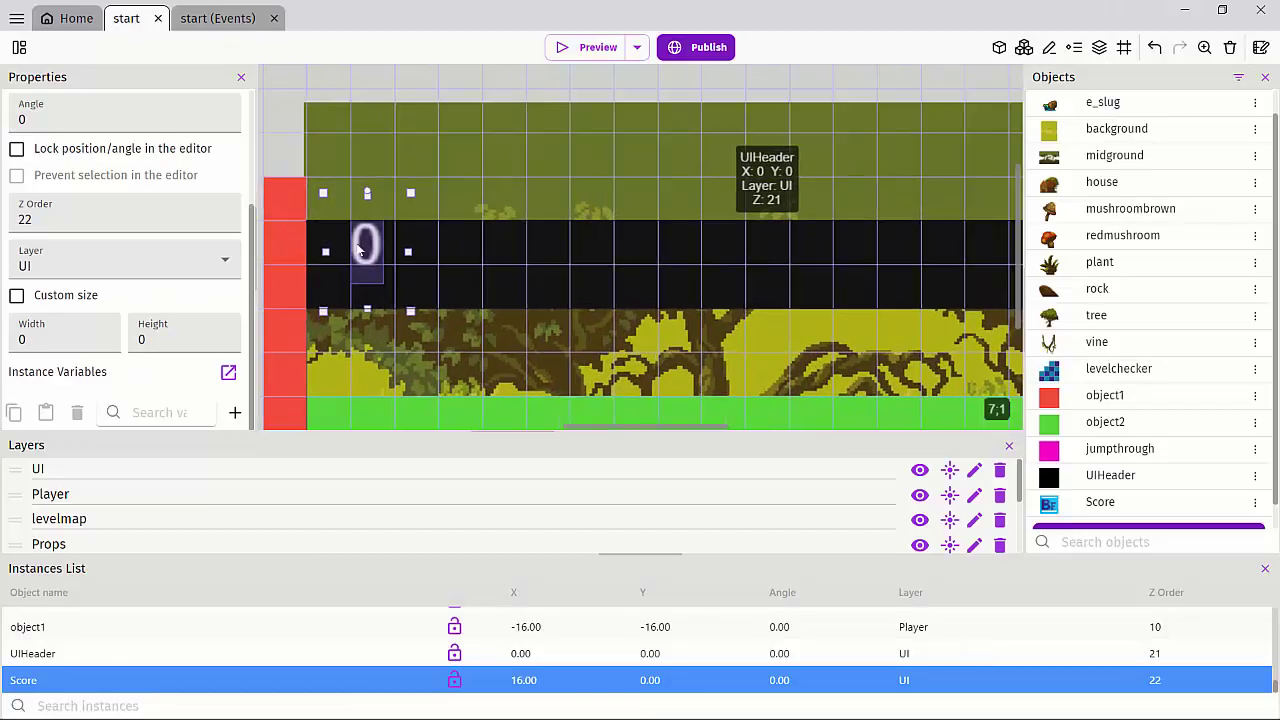
left_click_drag(422, 250, 497, 250)
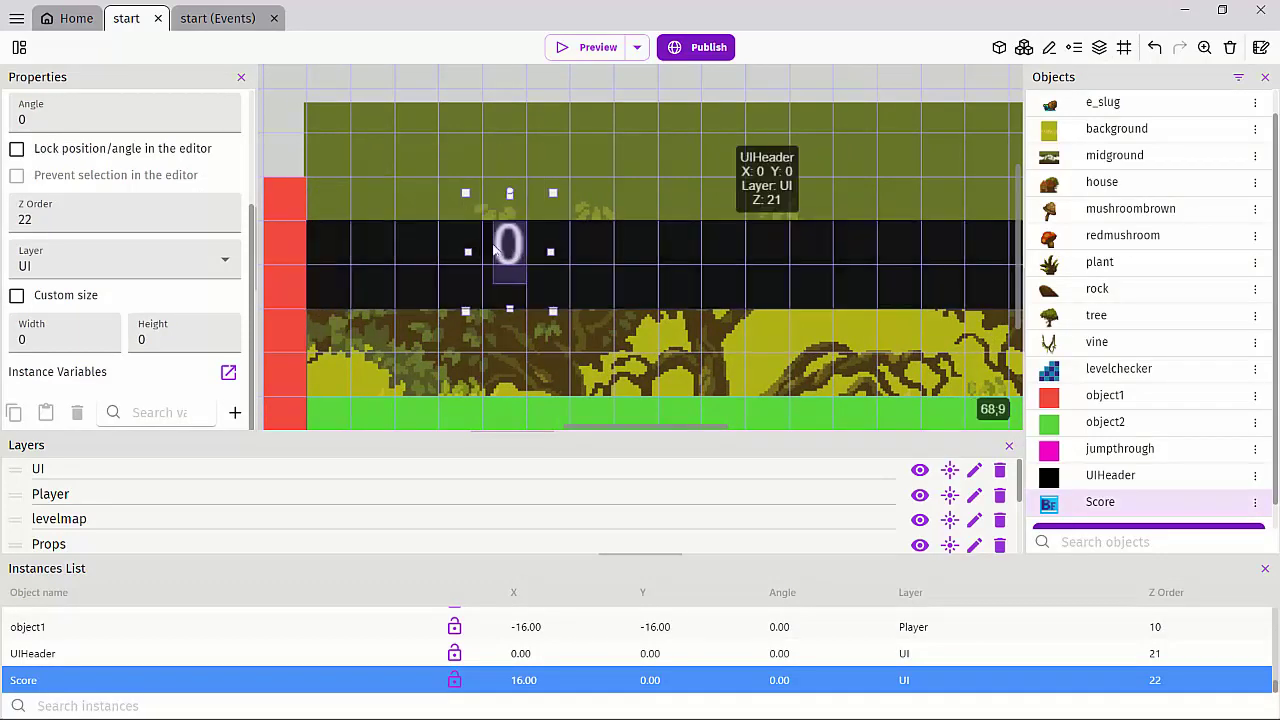
scroll(350, 240, "down", 3)
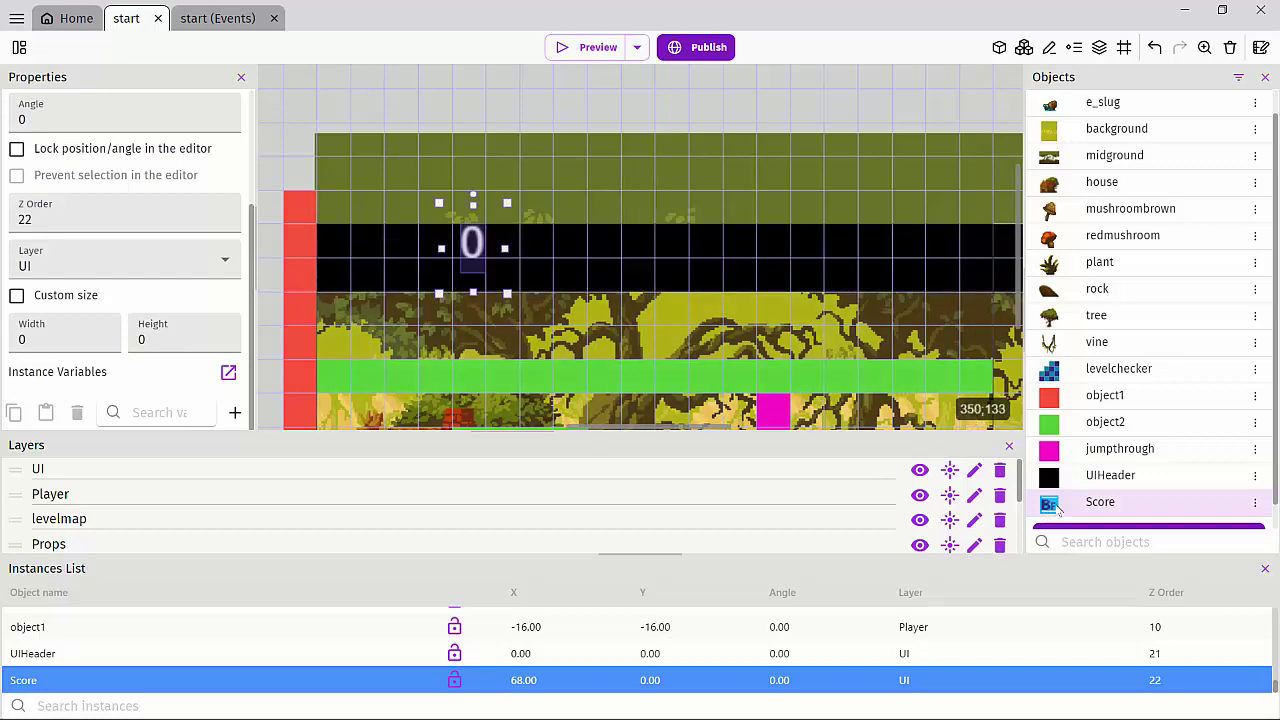
Add a new Bitmap Text object from scratch, name it Digits, set its text to a colon, and apply it
scroll(1057, 510, "down", 1)
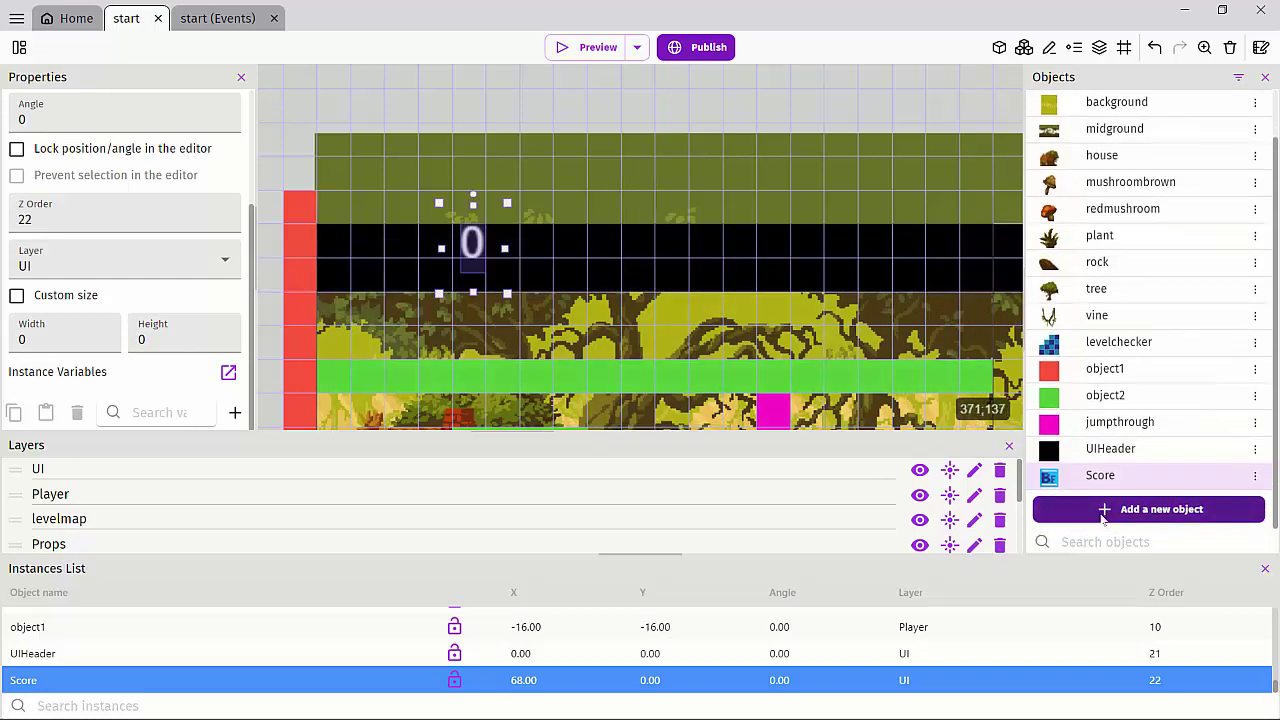
left_click(1103, 517)
scroll(525, 368, "down", 3)
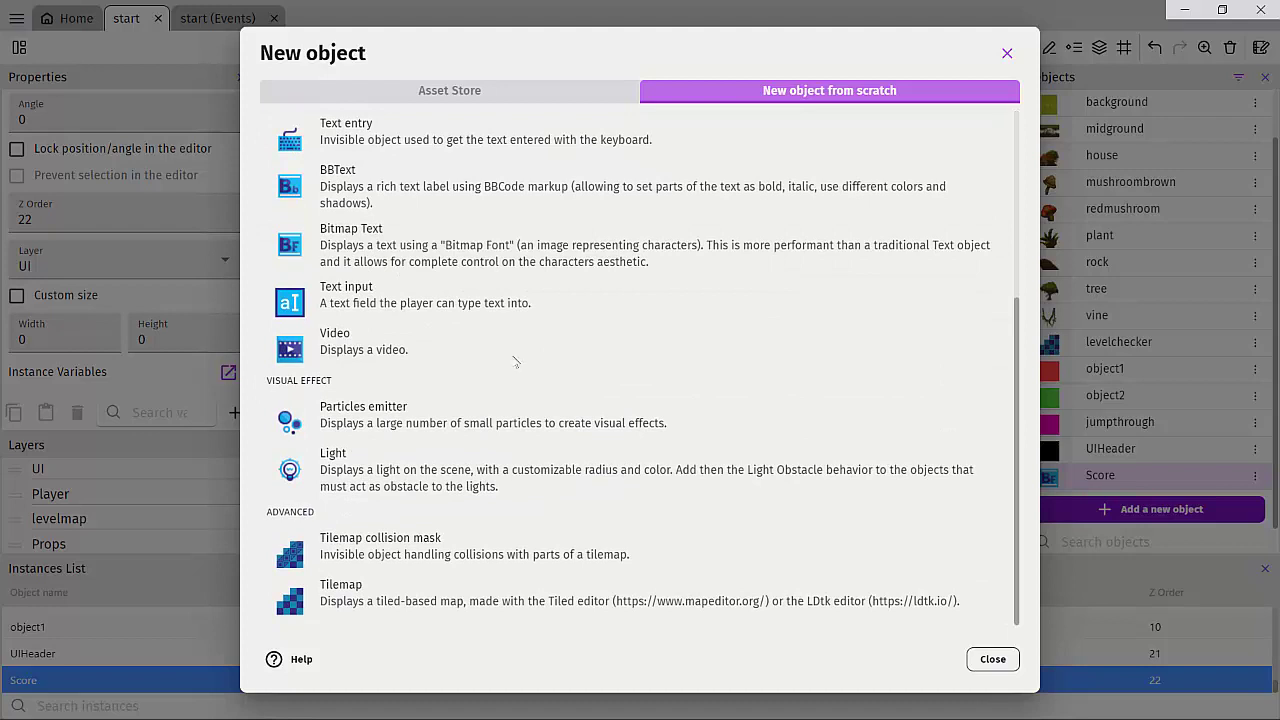
left_click(358, 248)
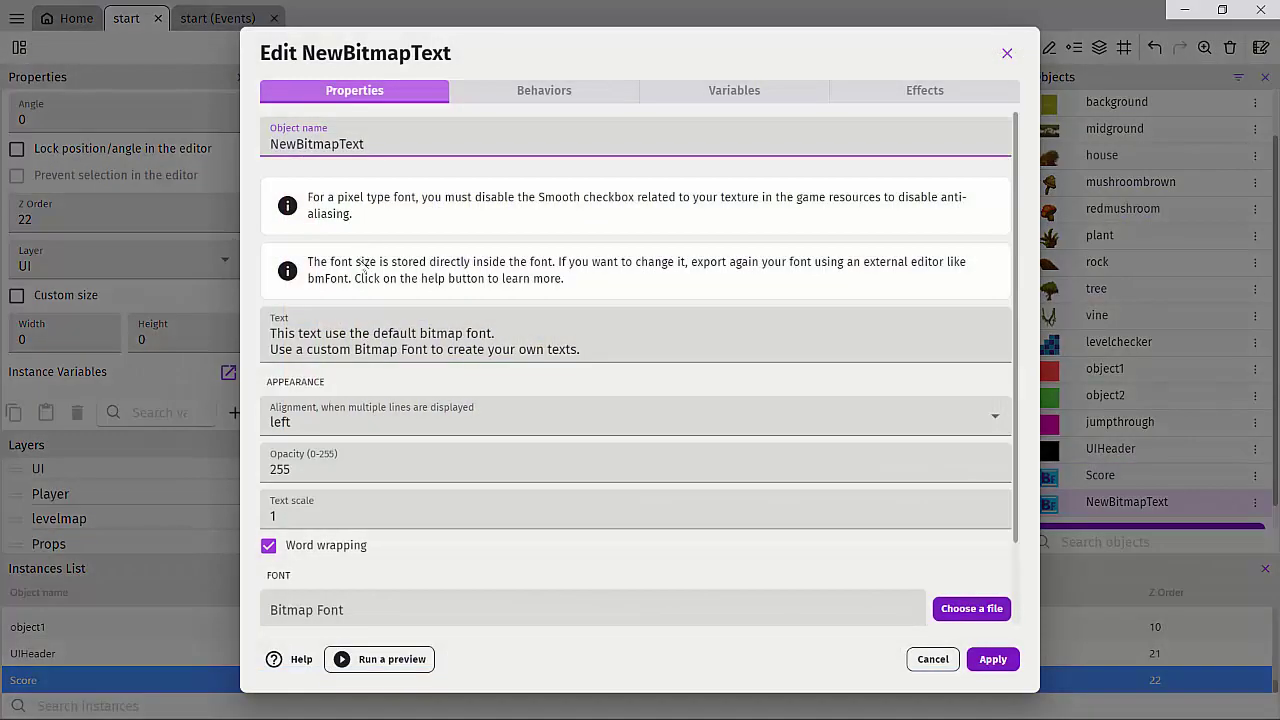
left_click_drag(372, 147, 213, 128)
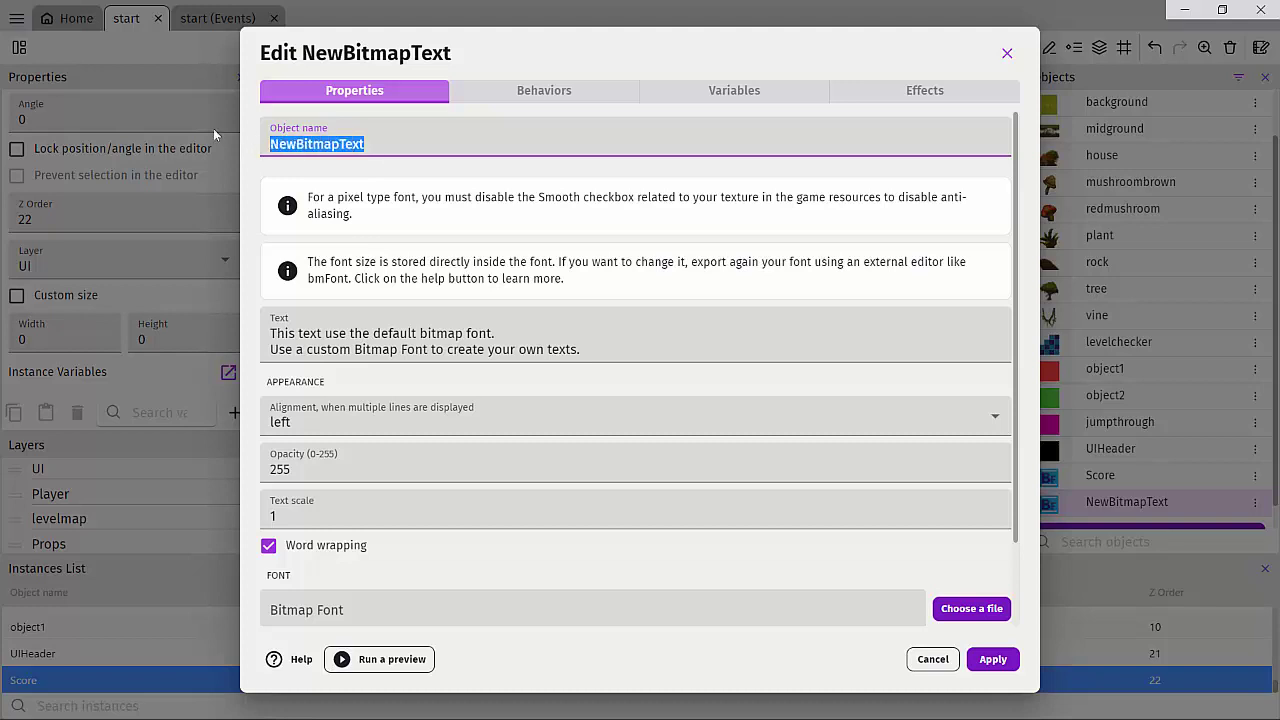
type("Digit")
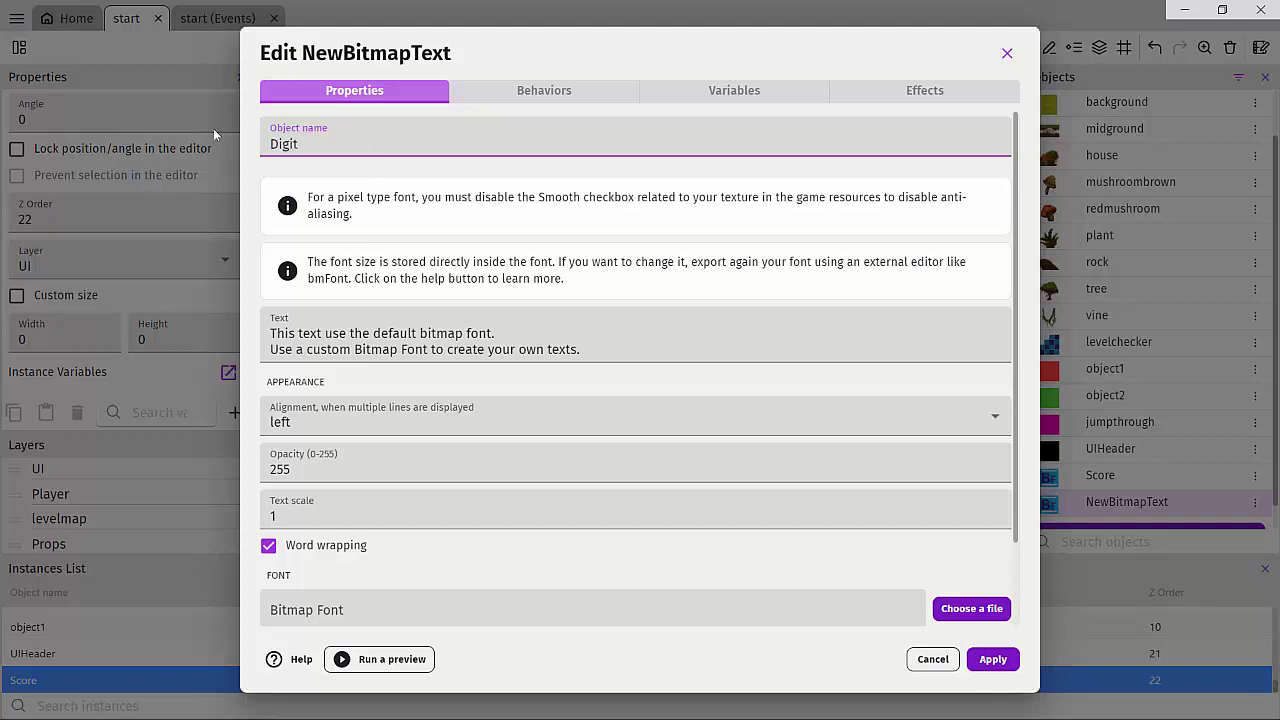
type("s")
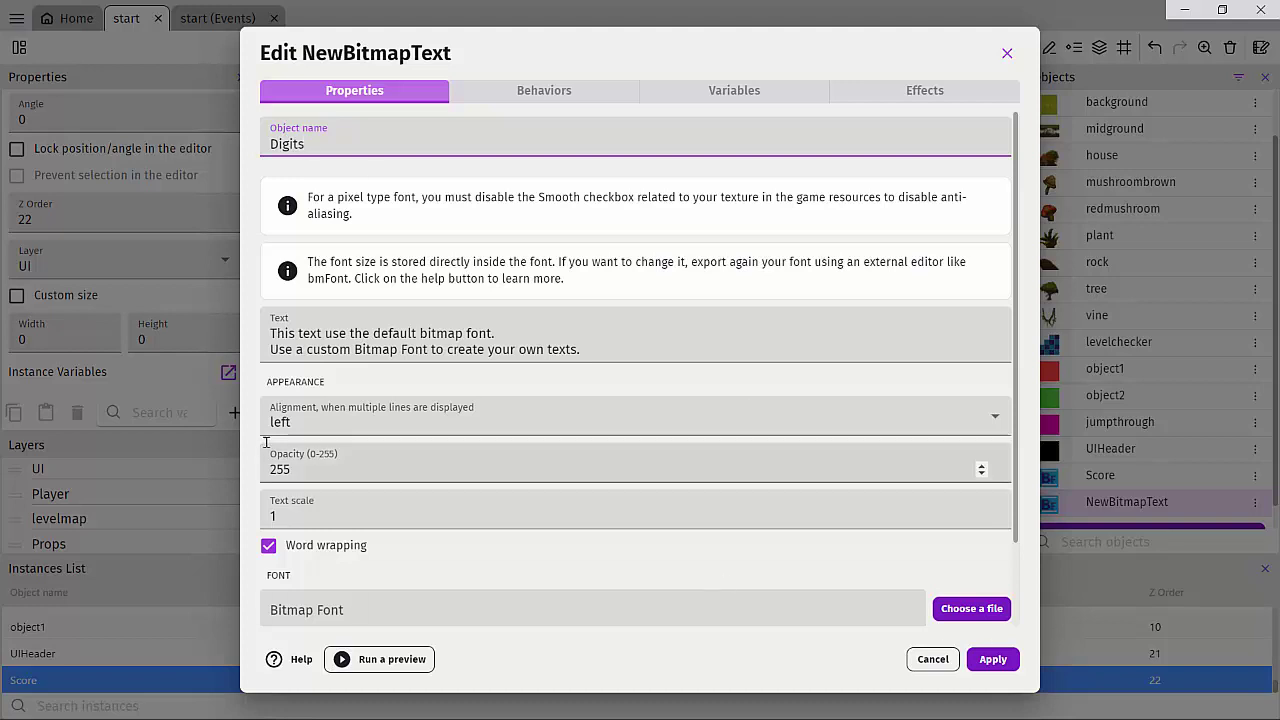
key("Tab")
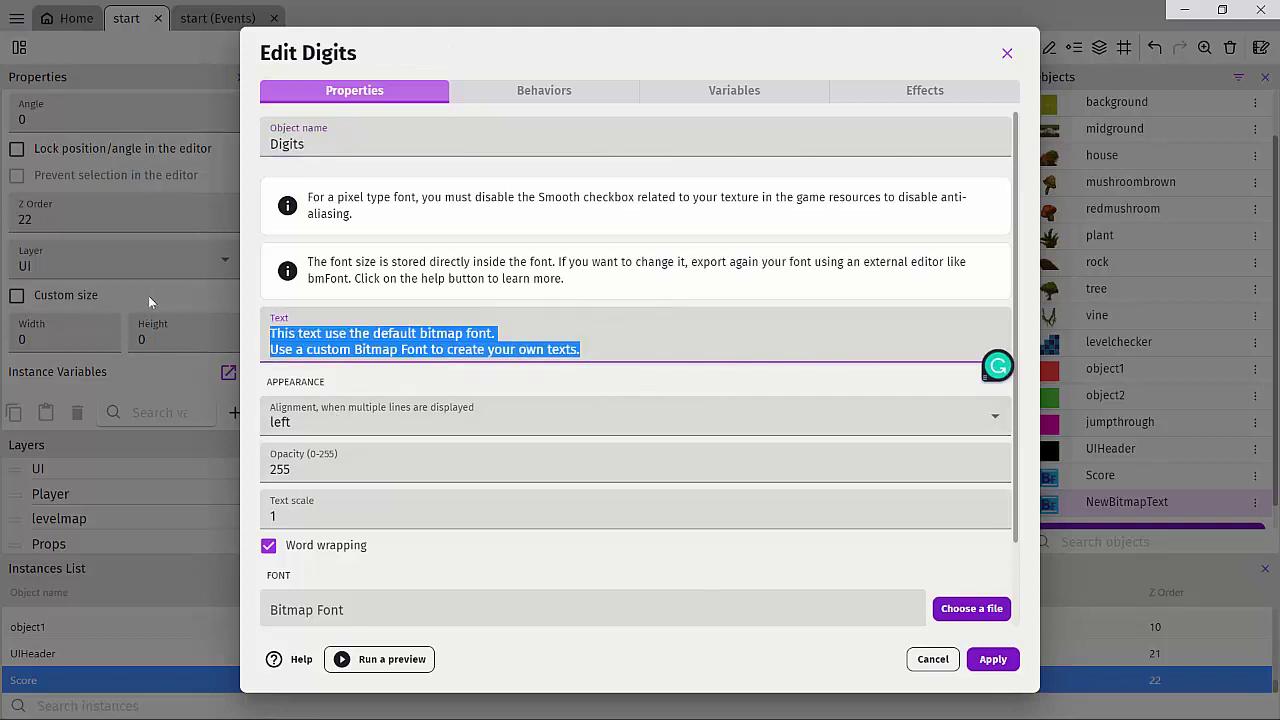
key("BackSpace")
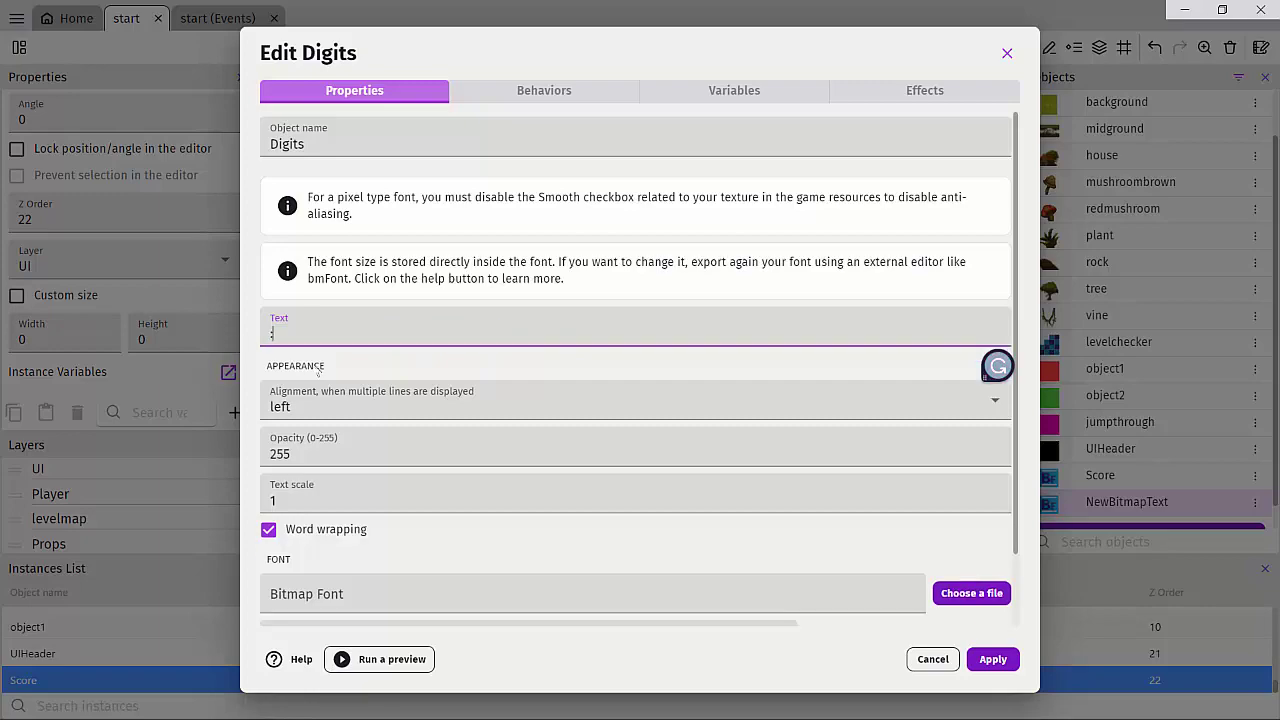
left_click(993, 659)
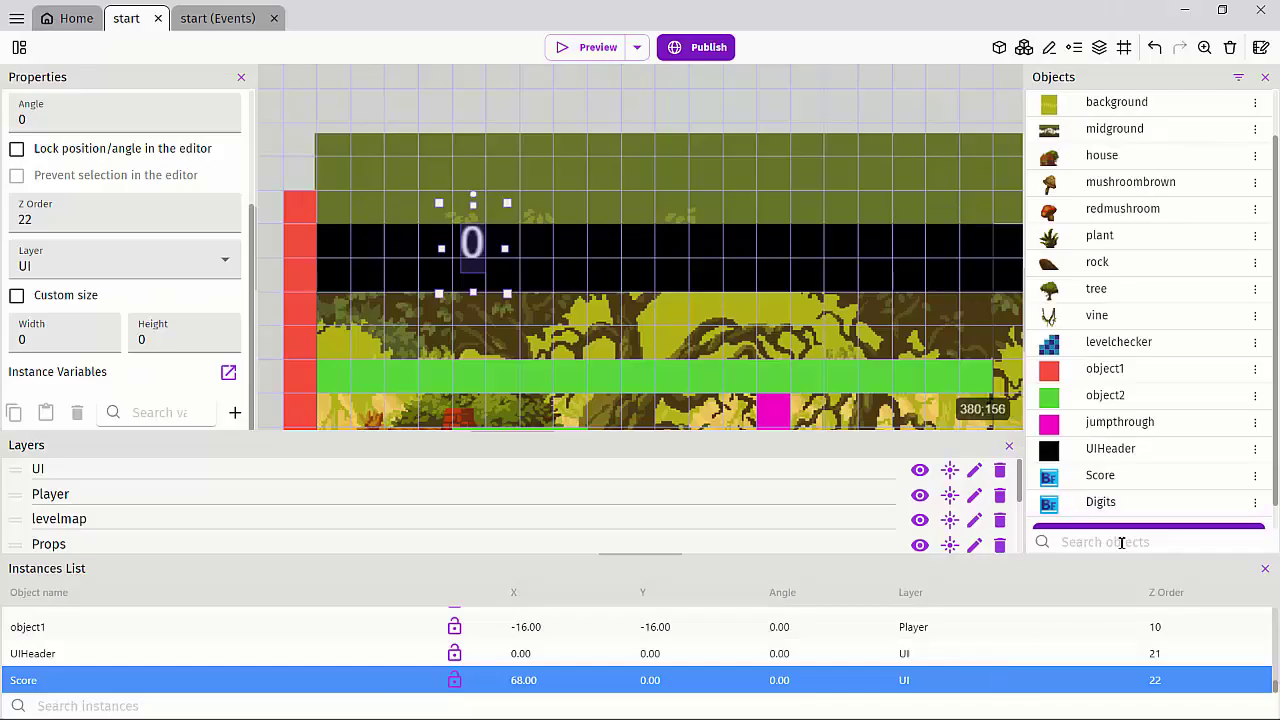
Place a Digits instance near the Score text at position 48, -16 and assign it to the UI layer
left_click_drag(1048, 505, 411, 200)
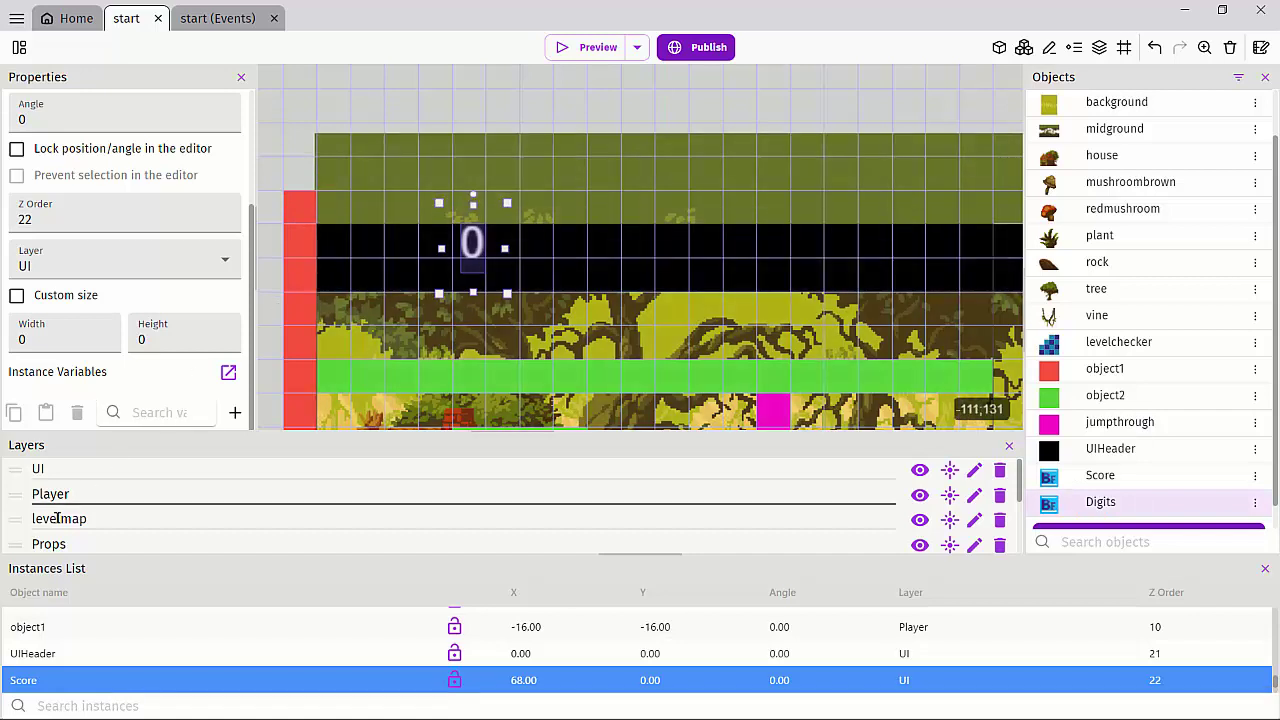
scroll(80, 517, "down", 3)
scroll(20, 648, "down", 1)
left_click(24, 680)
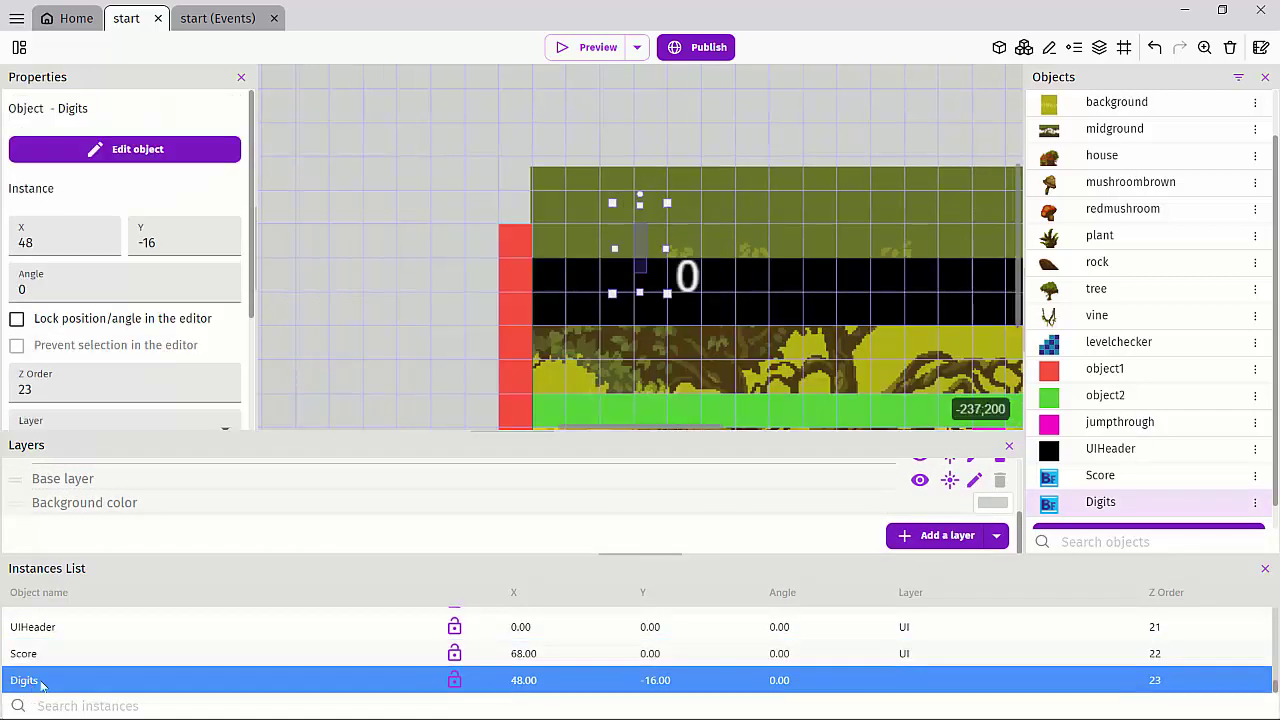
scroll(92, 420, "down", 1)
scroll(92, 420, "down", 2)
left_click(100, 262)
left_click(40, 371)
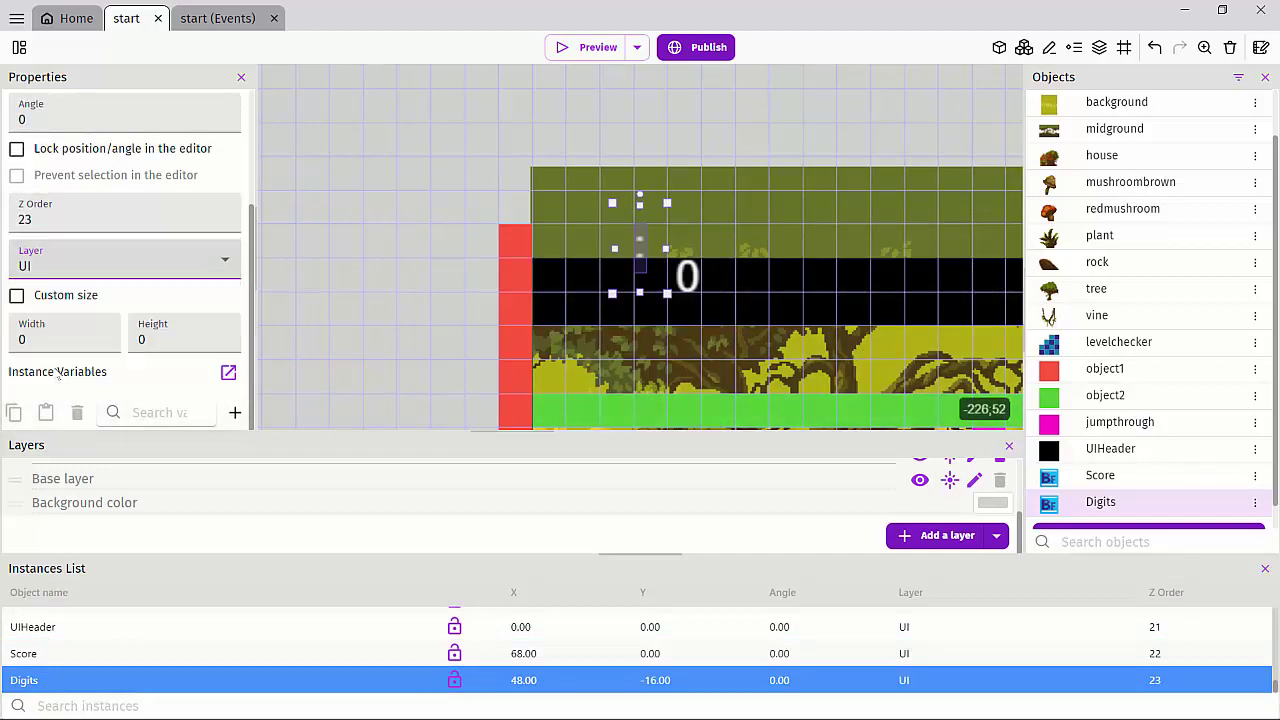
Move the Digits instance to 58, -7 beside the score and hide the scene grid
left_click_drag(665, 284, 665, 285)
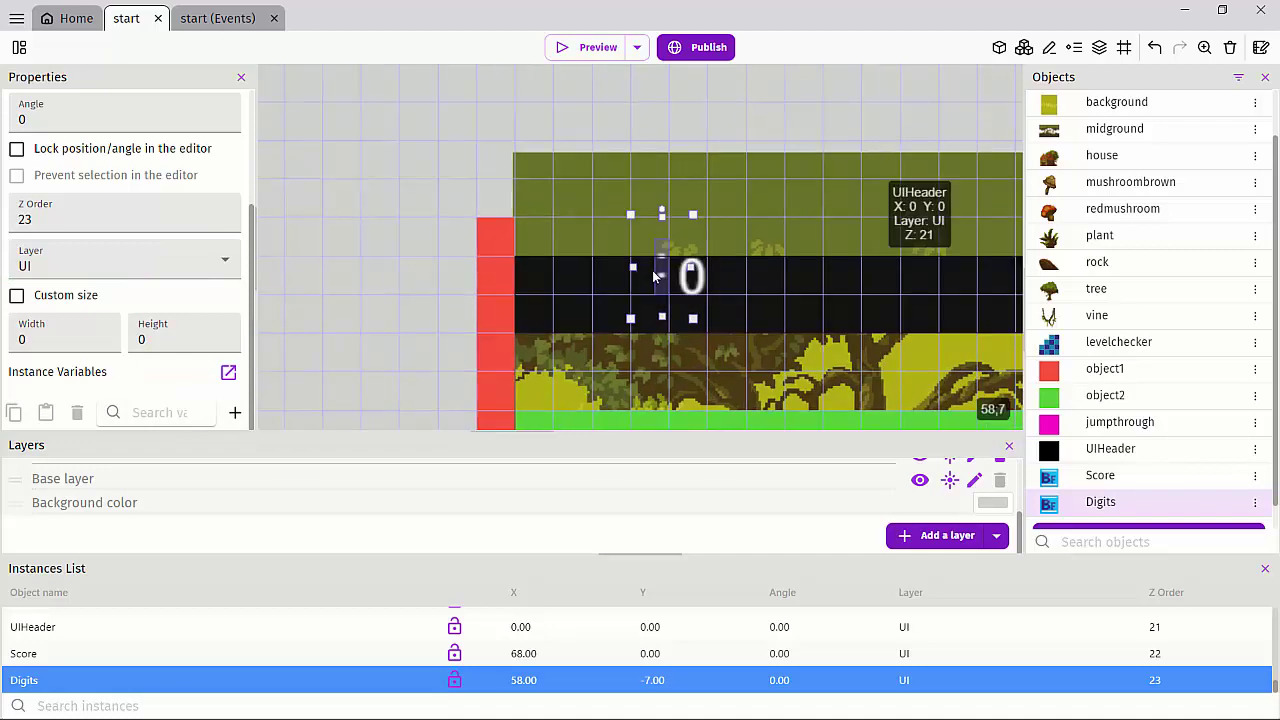
scroll(655, 277, "up", 5, "ctrl")
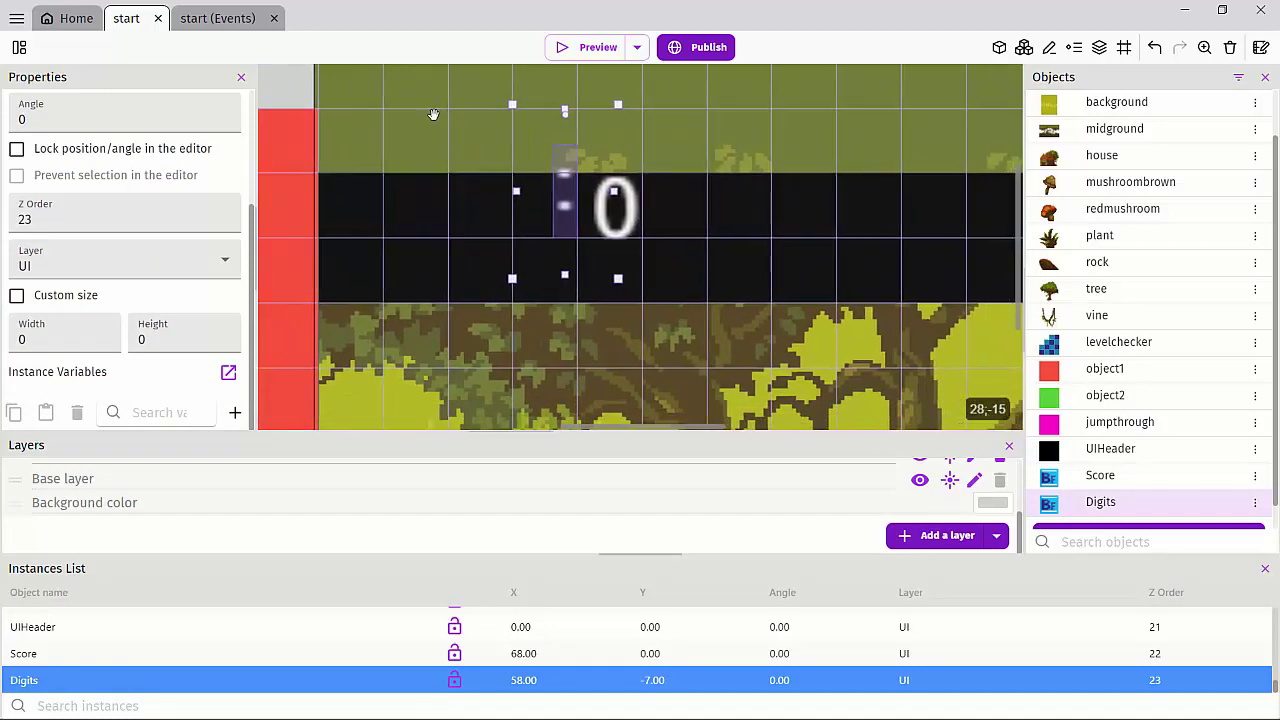
left_click(1124, 47)
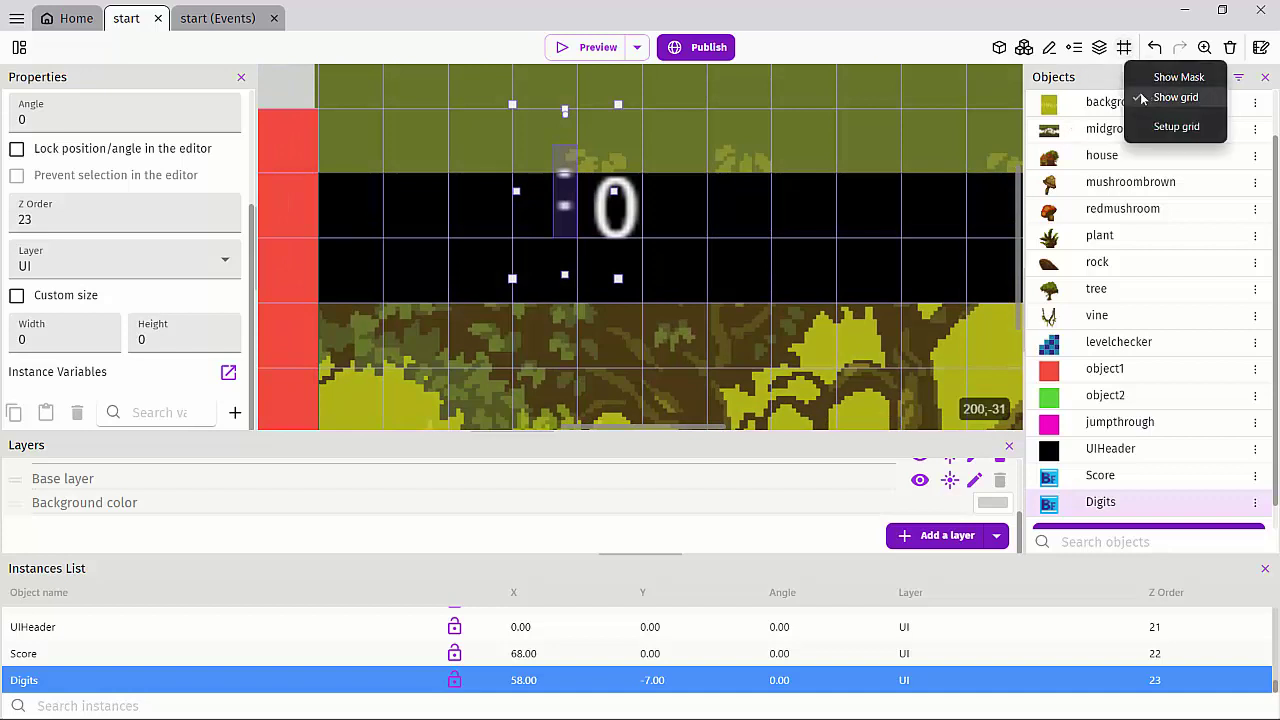
left_click(1166, 97)
Reposition the Score instance at 80, 4 and the Digits instance at 68, 2 on the header bar
left_click_drag(615, 213, 667, 222)
left_click(565, 205)
left_click_drag(565, 205, 607, 213)
Add a new Bitmap Text object from scratch, name it Counter, and apply it
scroll(1069, 517, "down", 1)
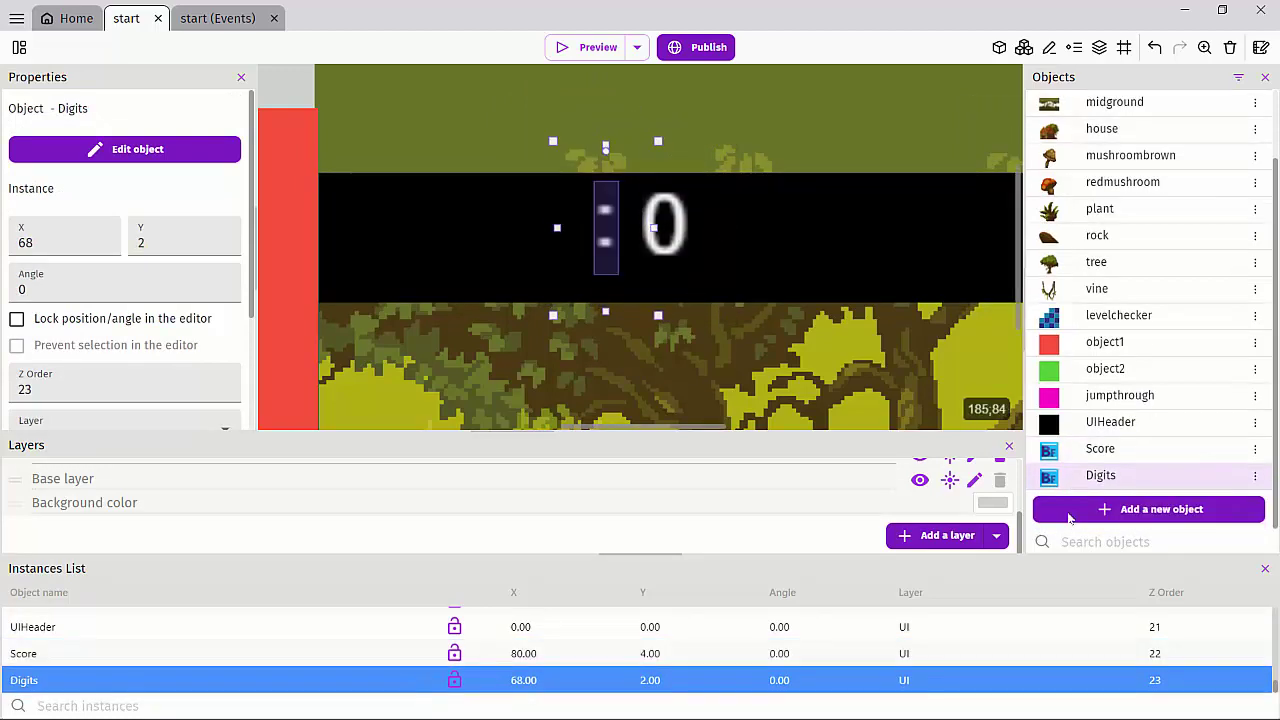
left_click(1069, 514)
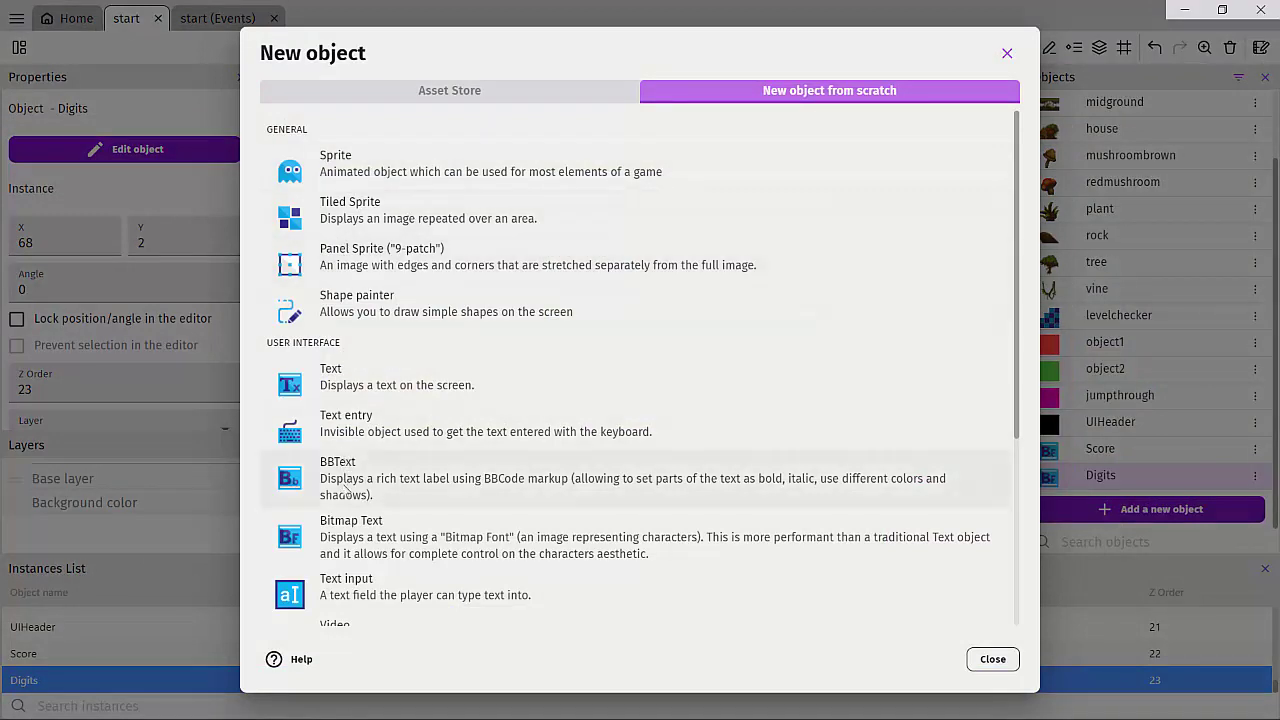
left_click(348, 537)
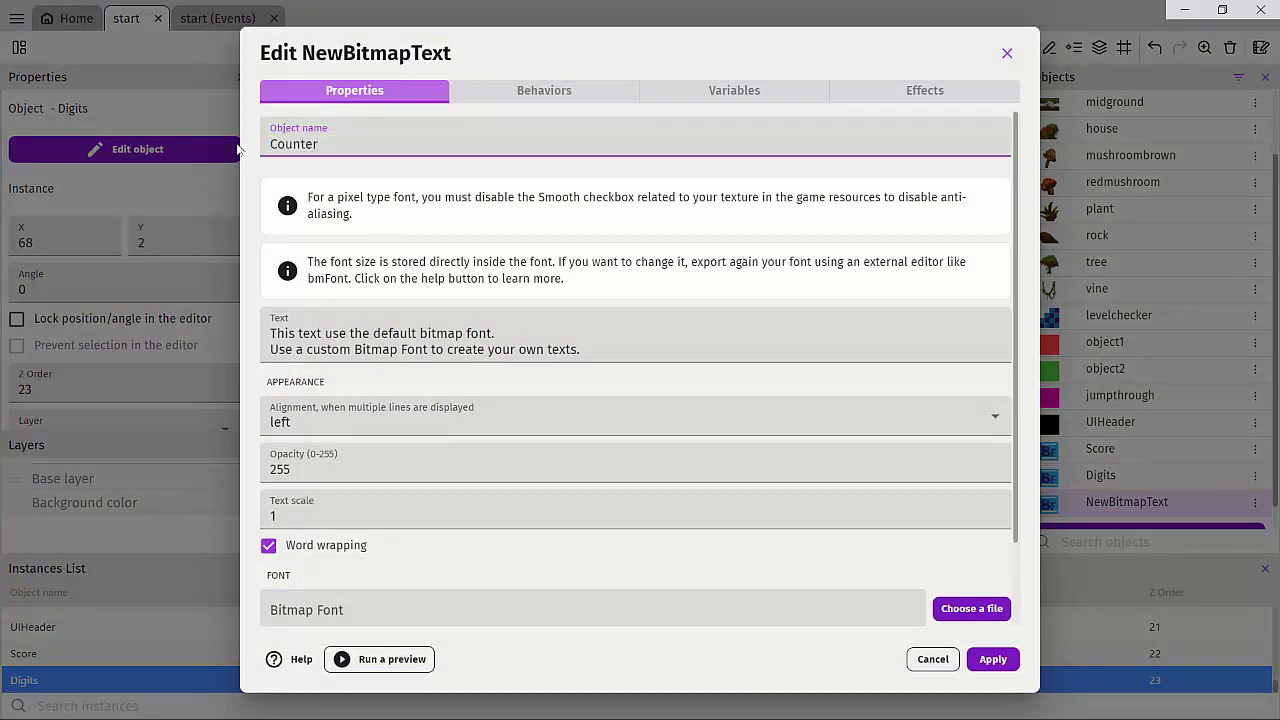
left_click(993, 660)
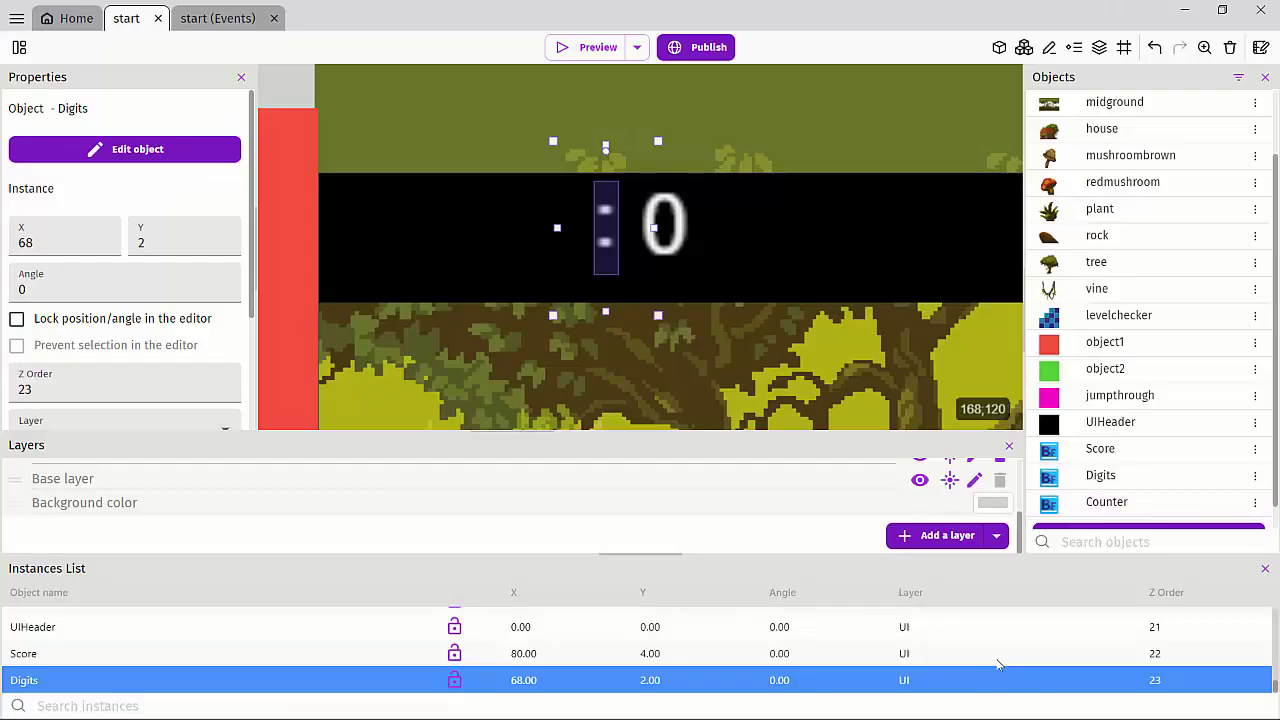
Place a Counter instance over the header bar at position 10, -17 and assign it to the UI layer
left_click(1048, 506)
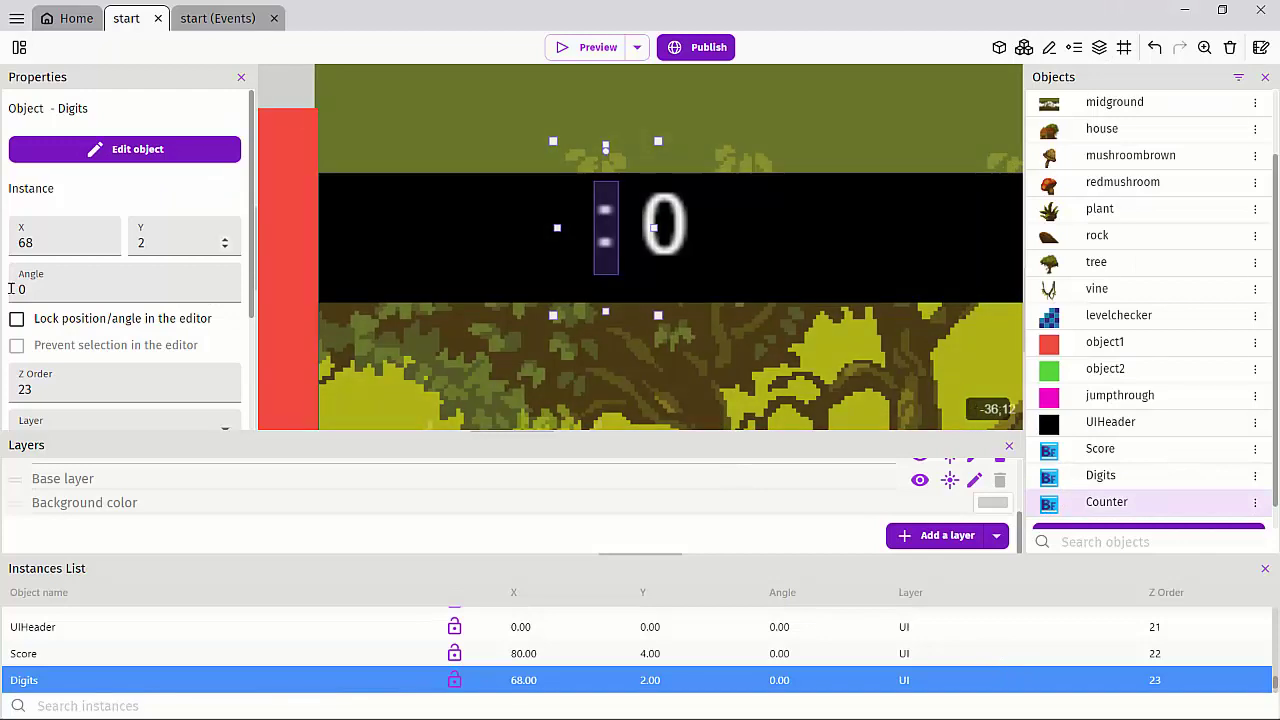
scroll(13, 656, "down", 1)
left_click(29, 680)
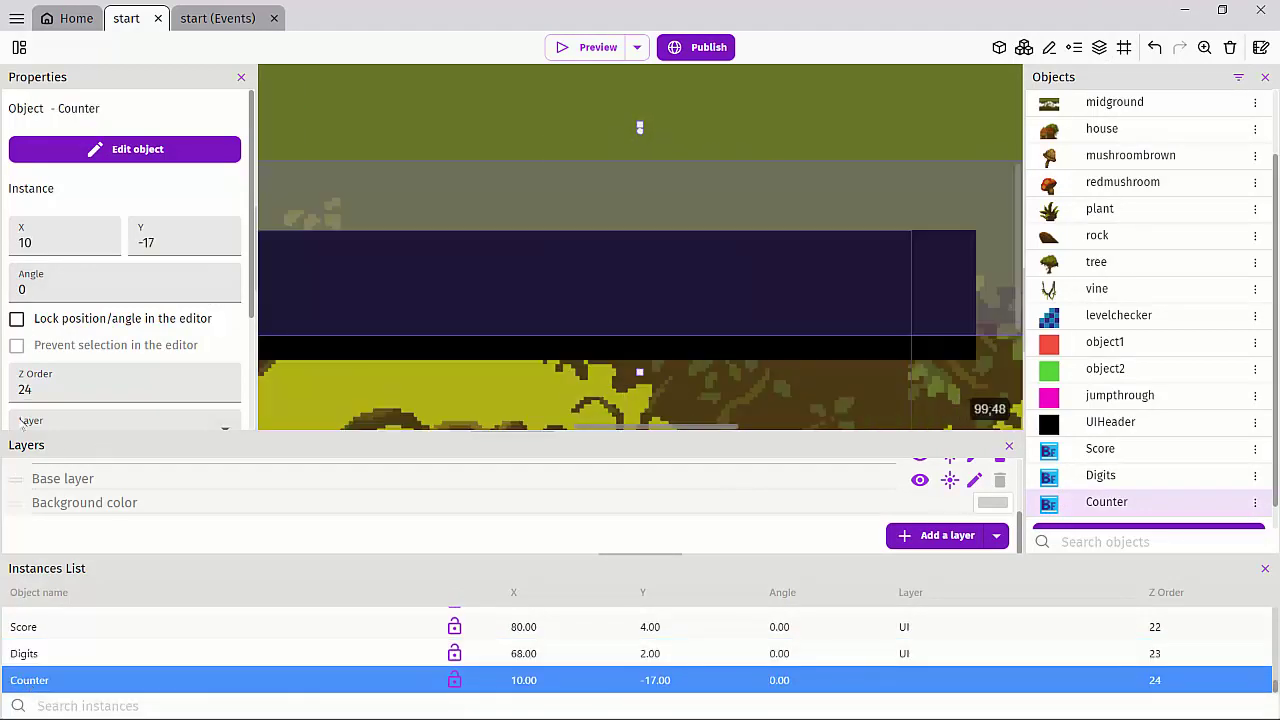
scroll(70, 378, "down", 2)
left_click(50, 266)
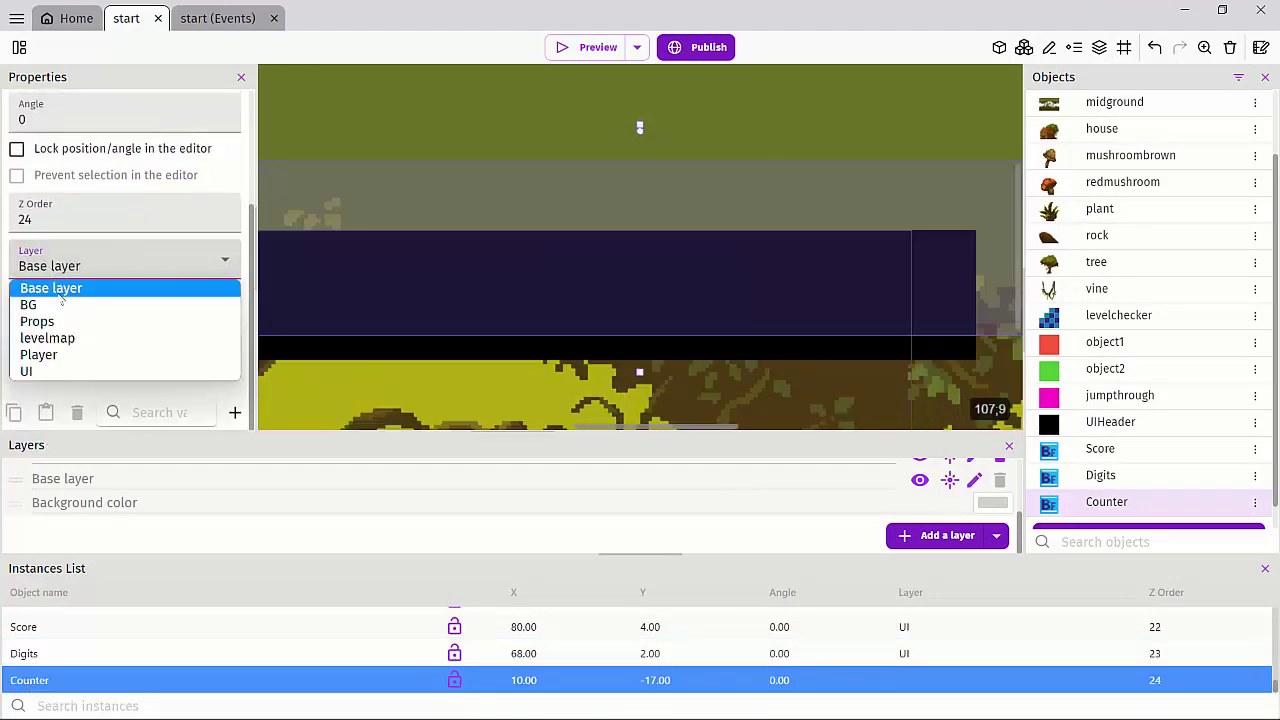
left_click(40, 369)
scroll(380, 279, "down", 2)
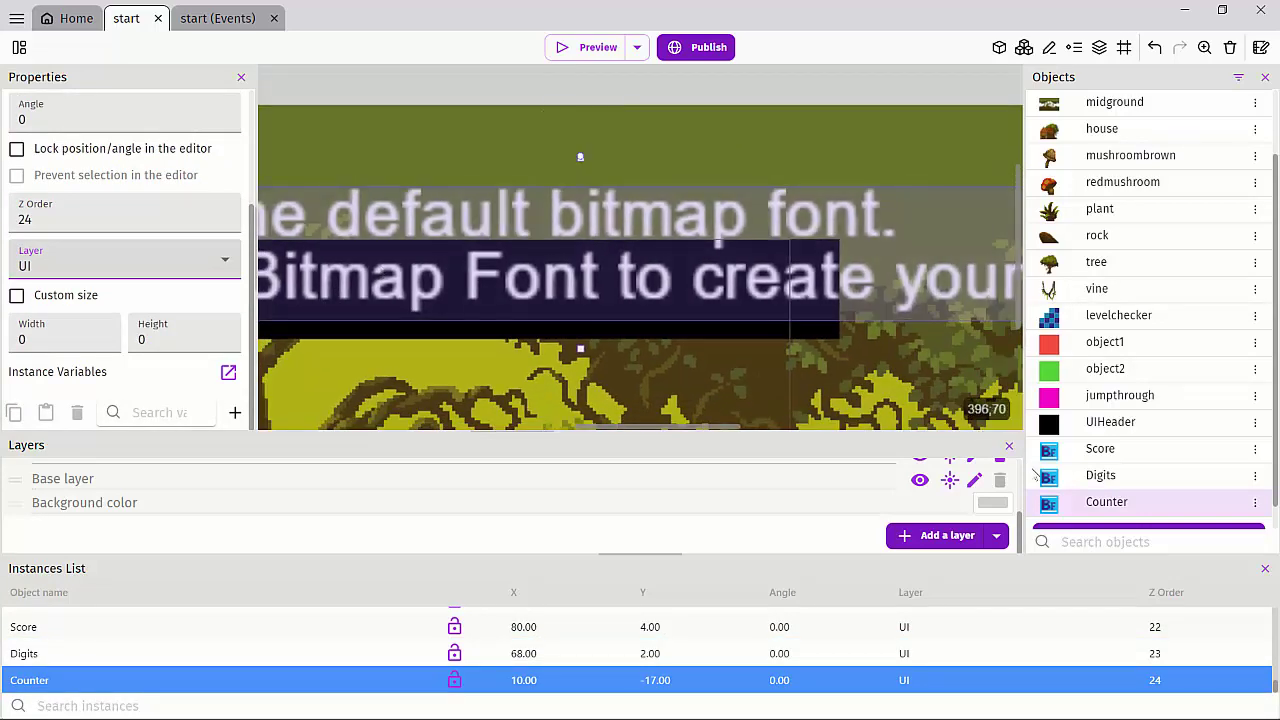
Replace the Counter object's default text with Carrots and apply the change
double_click(1048, 503)
left_click_drag(578, 349, 496, 333)
left_click_drag(239, 306, 190, 299)
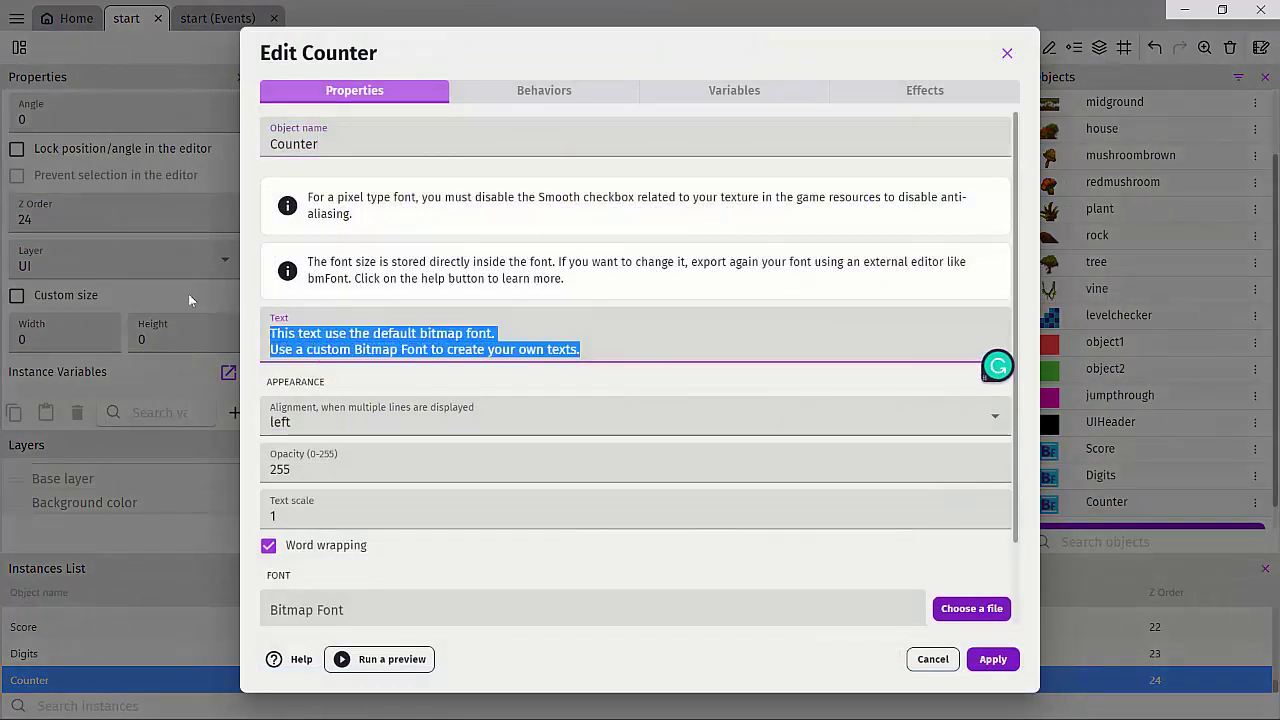
type("Carrots")
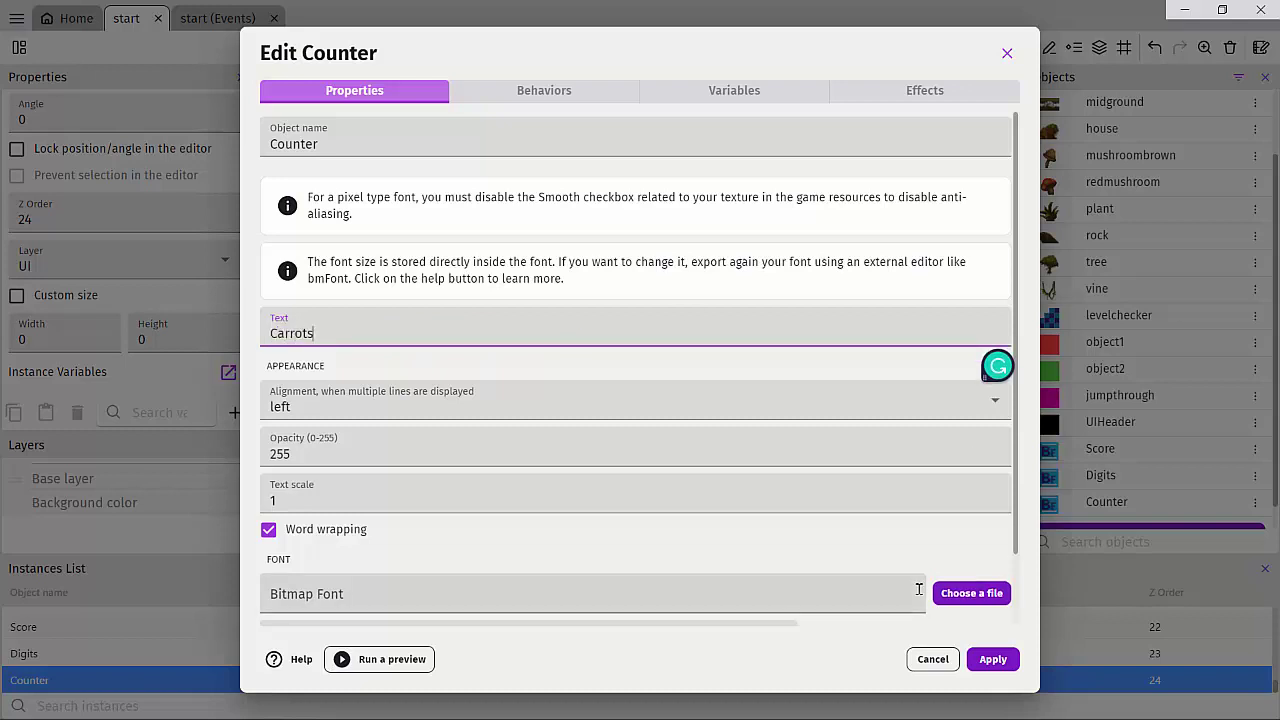
left_click(987, 660)
Line up the header texts, with Counter at 1, 4, Digits at 76, 4 and Score at 95, 5, and clear the selection
scroll(528, 292, "down", 3)
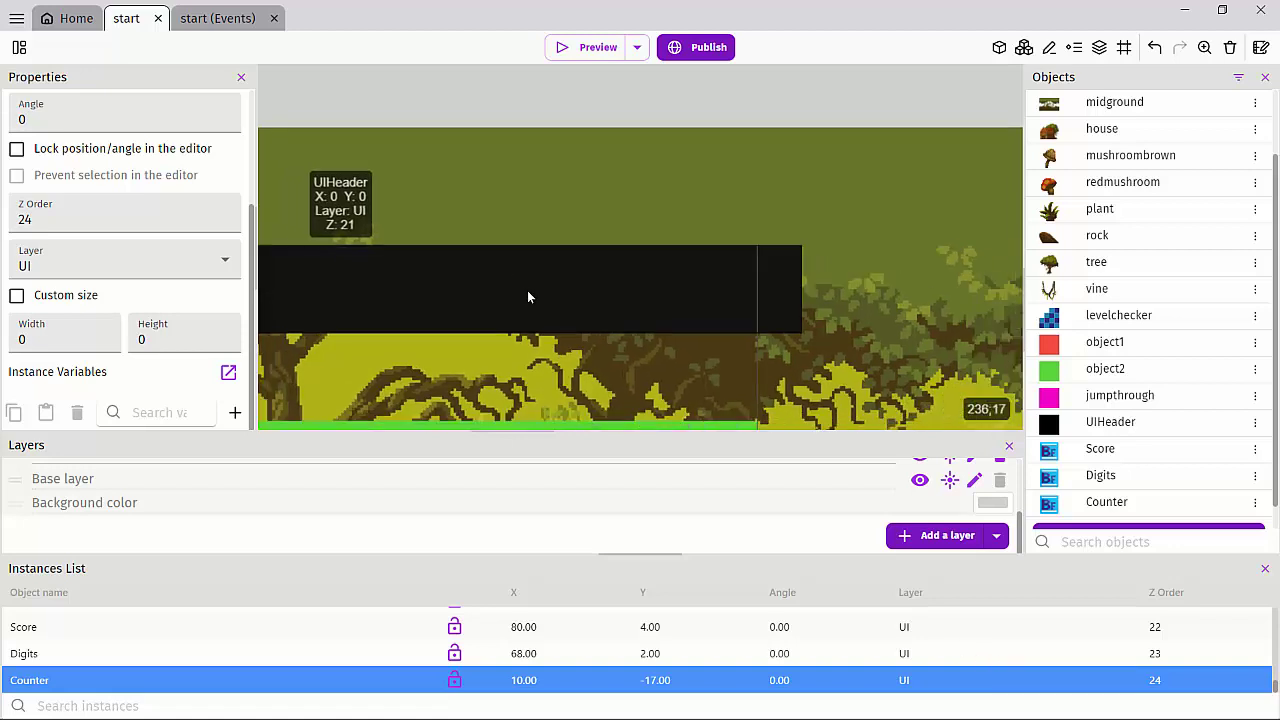
middle_click_drag(526, 294, 955, 296)
left_click_drag(574, 256, 557, 302)
scroll(615, 245, "up", 3)
scroll(615, 240, "up", 3)
left_click(593, 243)
left_click_drag(593, 243, 654, 247)
left_click_drag(523, 240, 566, 238)
scroll(416, 134, "down", 5)
left_click(282, 124)
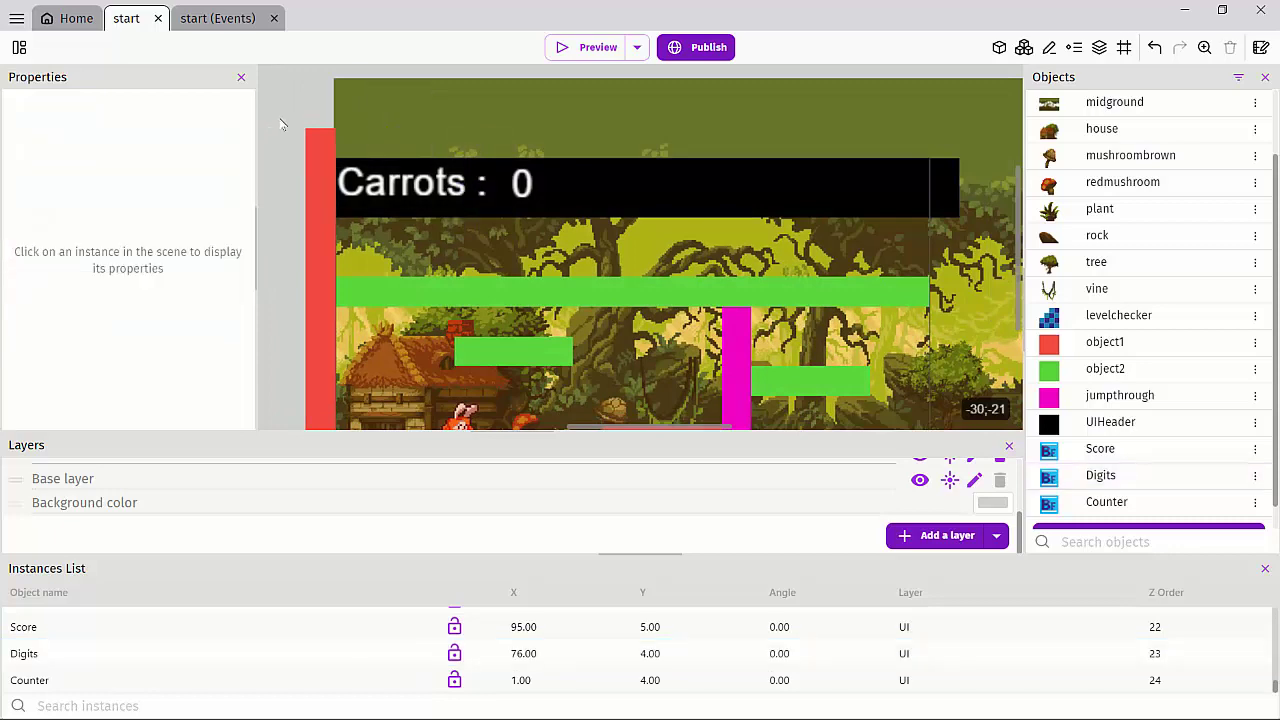
Set the Counter object's bitmap font to mlxminecraft.fnt from the fonts/mlxminecraft folder, copying the file into the project folder
double_click(437, 187)
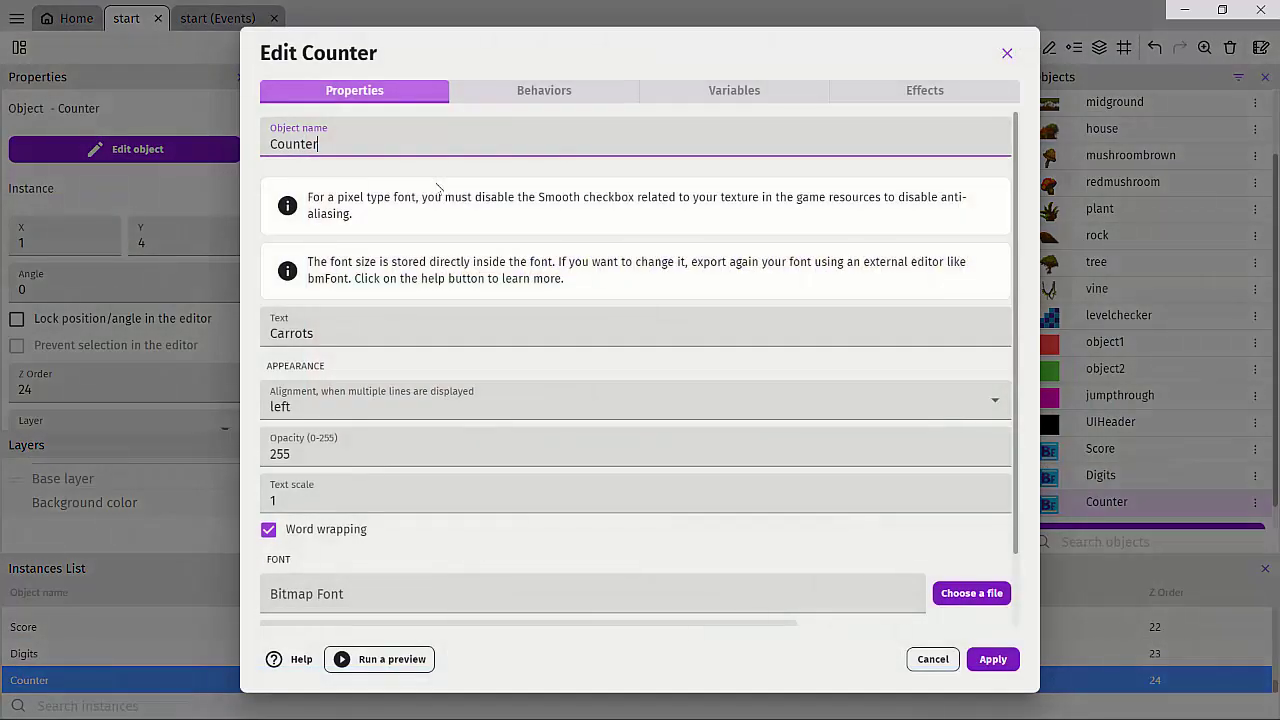
scroll(428, 472, "down", 2)
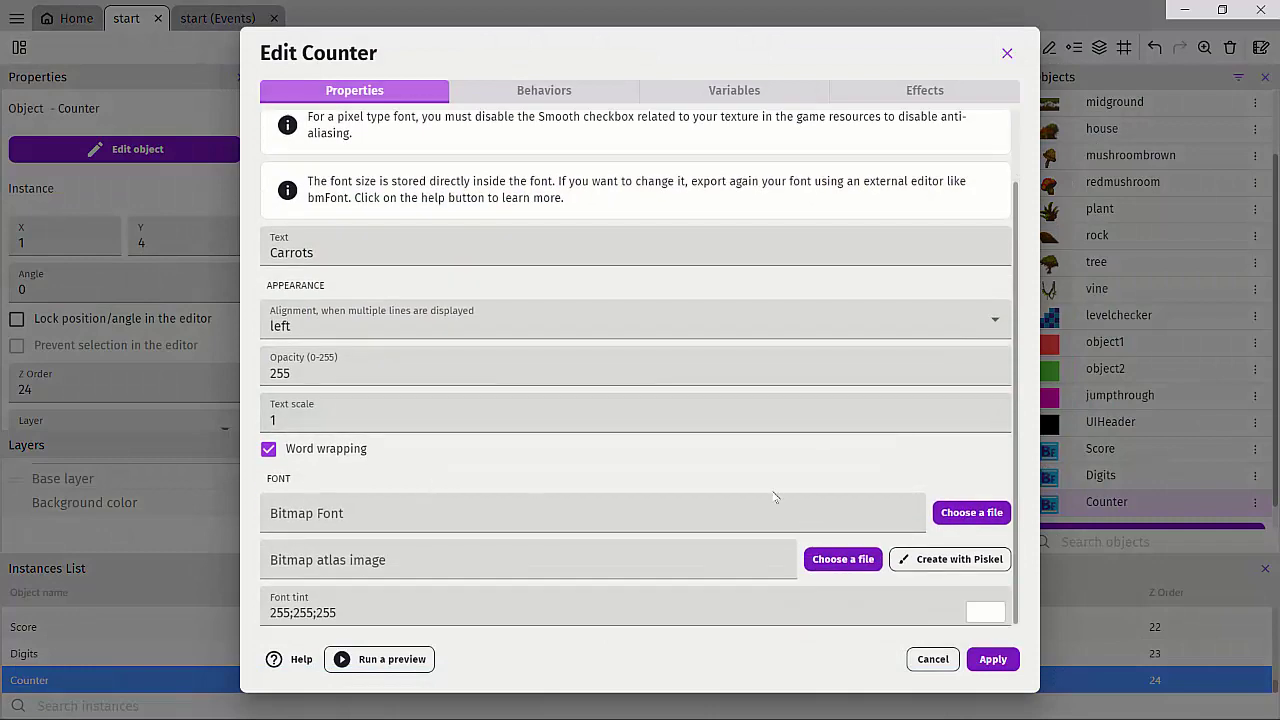
left_click(968, 514)
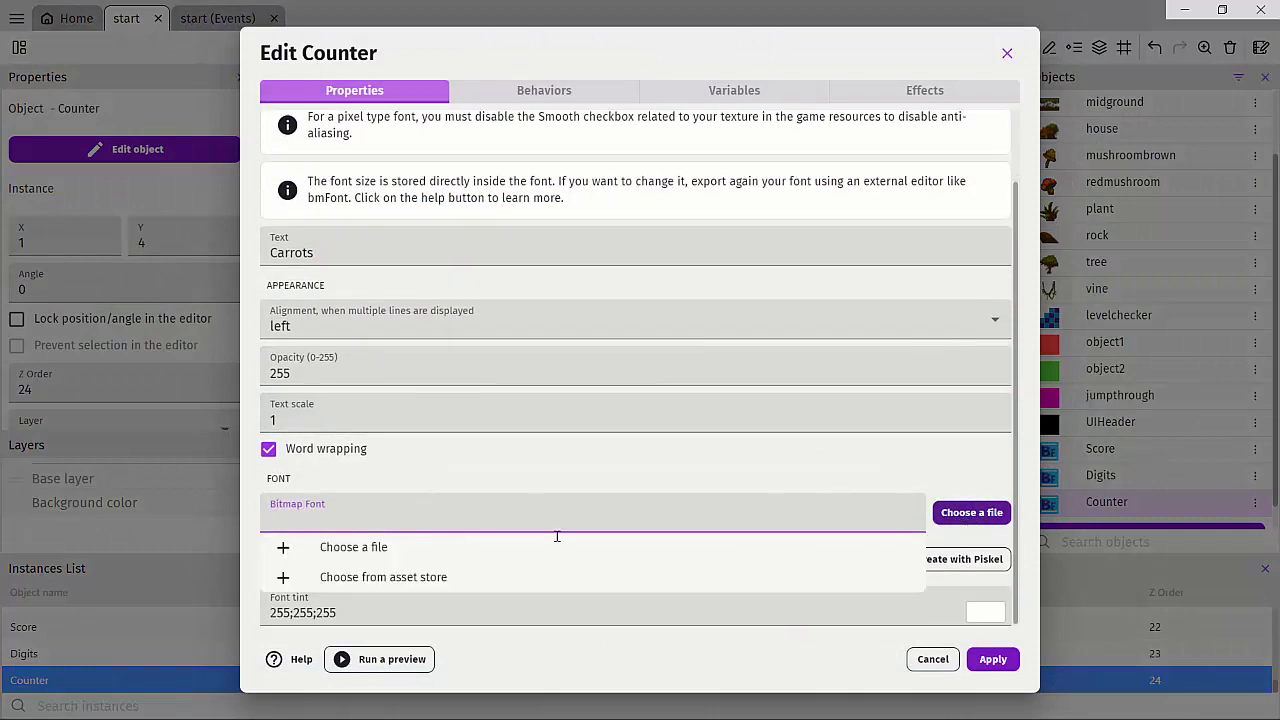
left_click(350, 546)
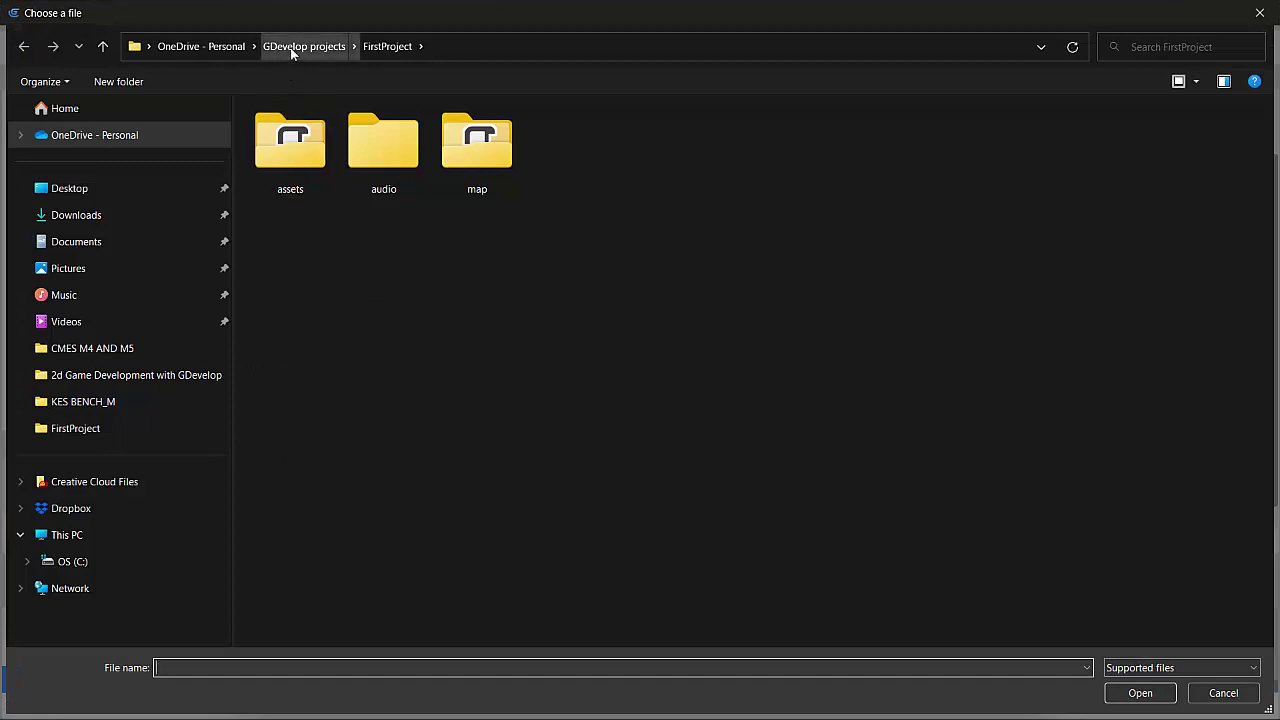
left_click(290, 47)
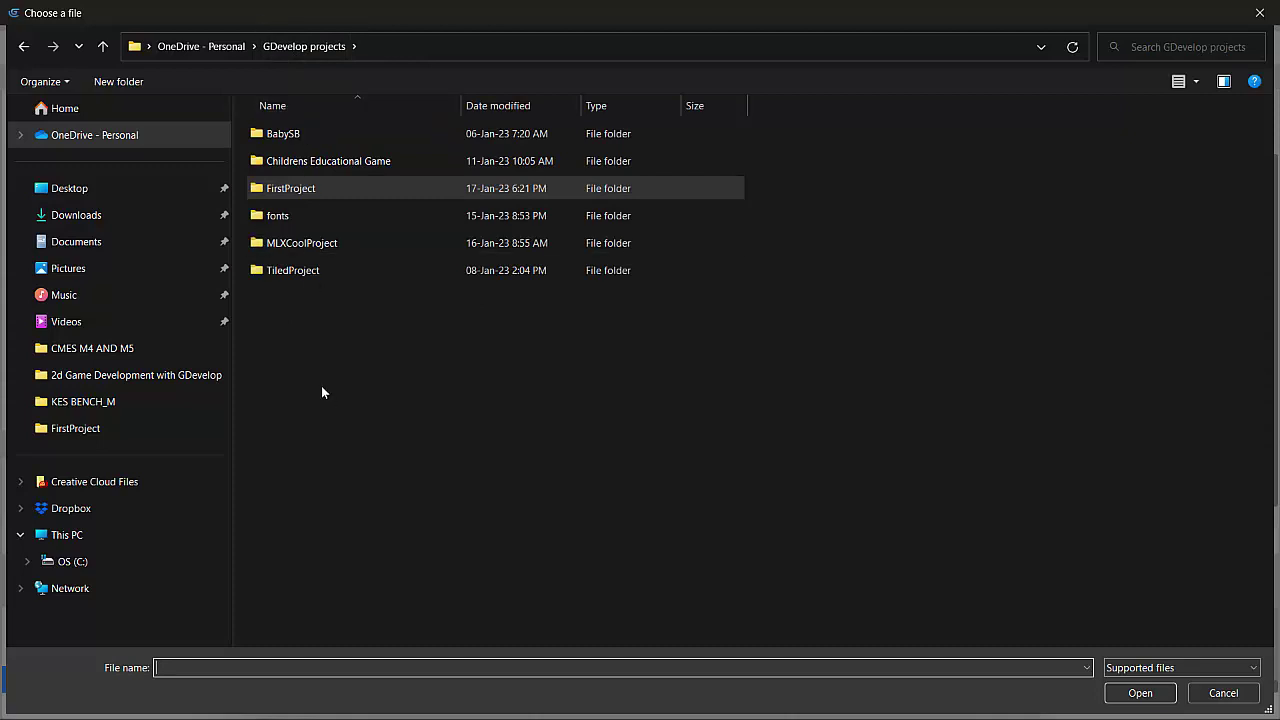
double_click(262, 214)
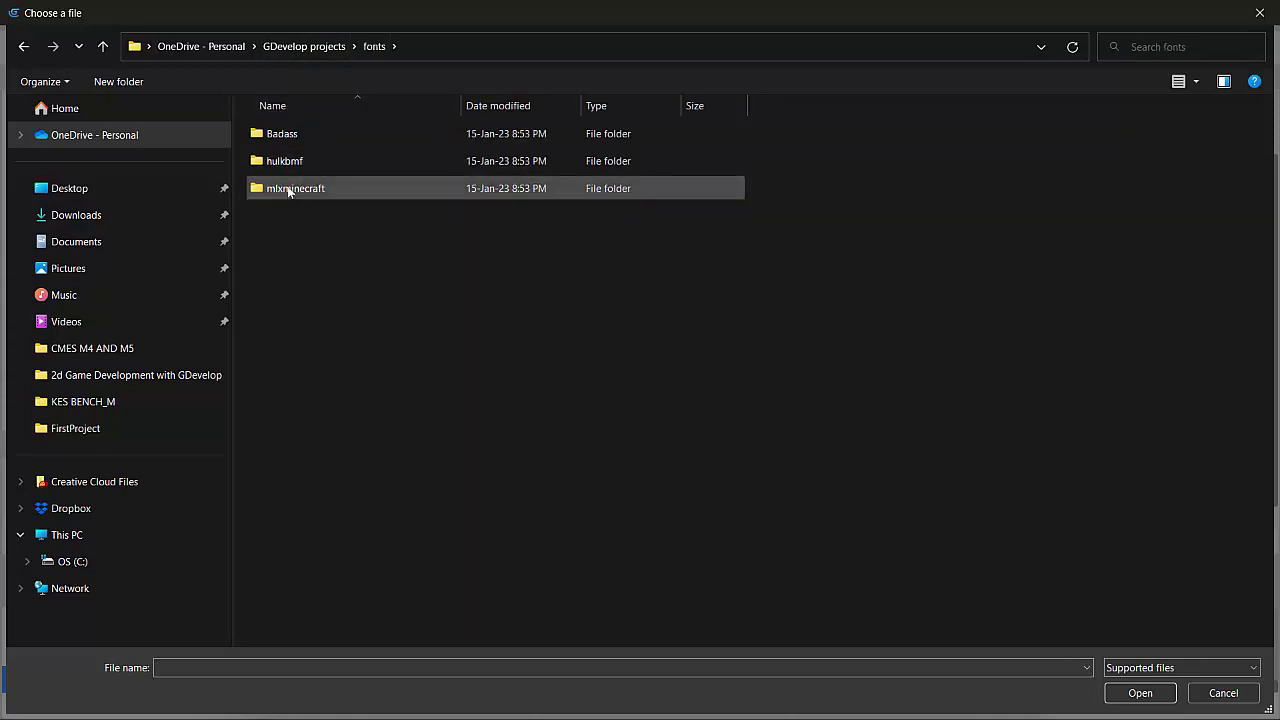
double_click(288, 189)
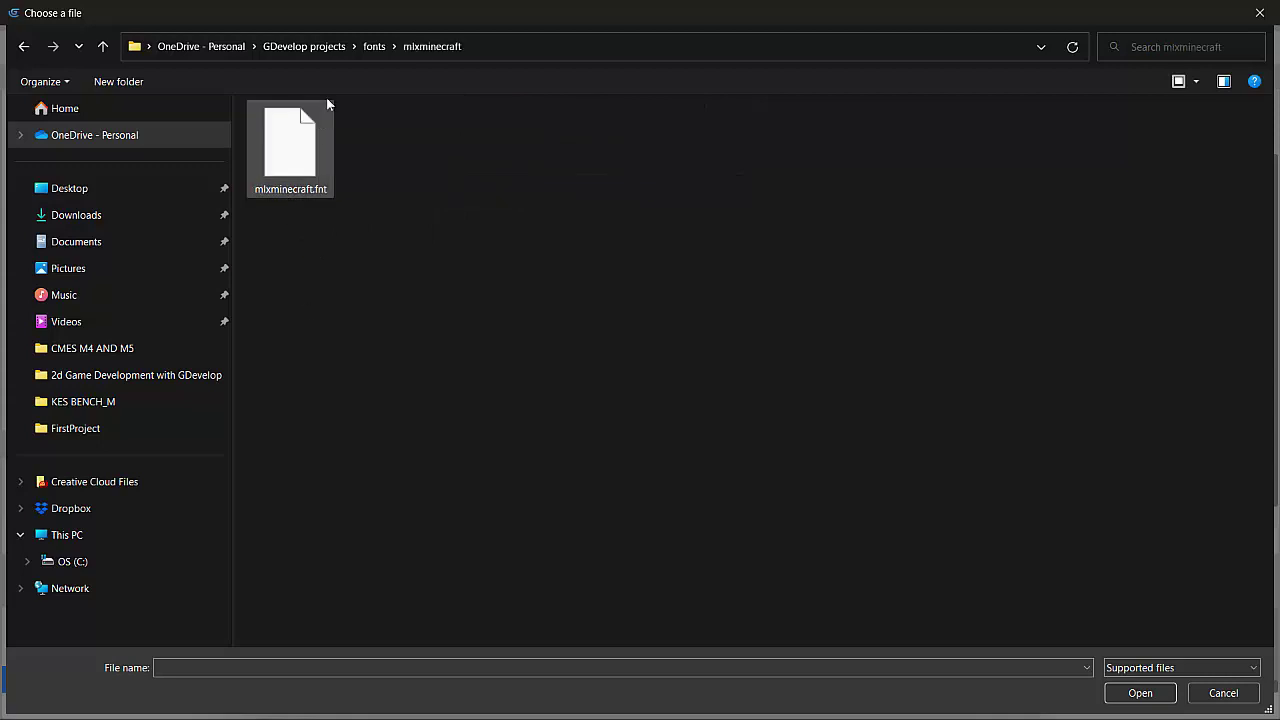
left_click(290, 148)
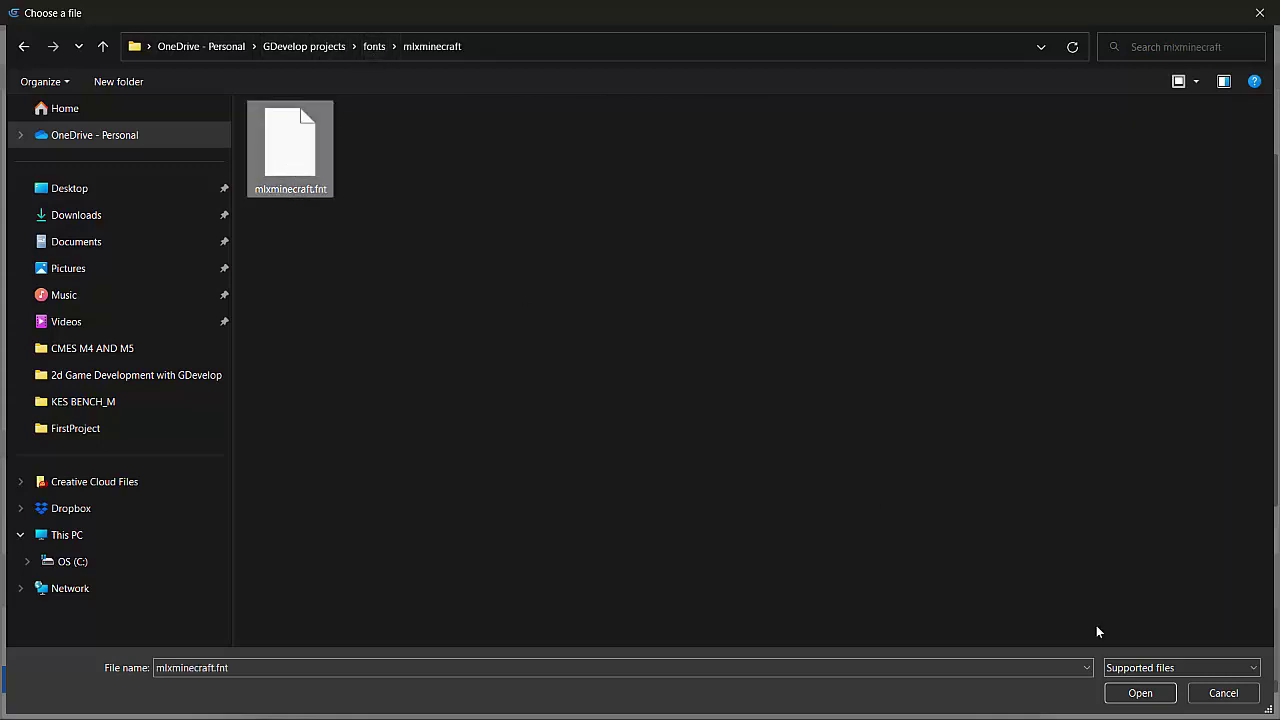
left_click(1125, 690)
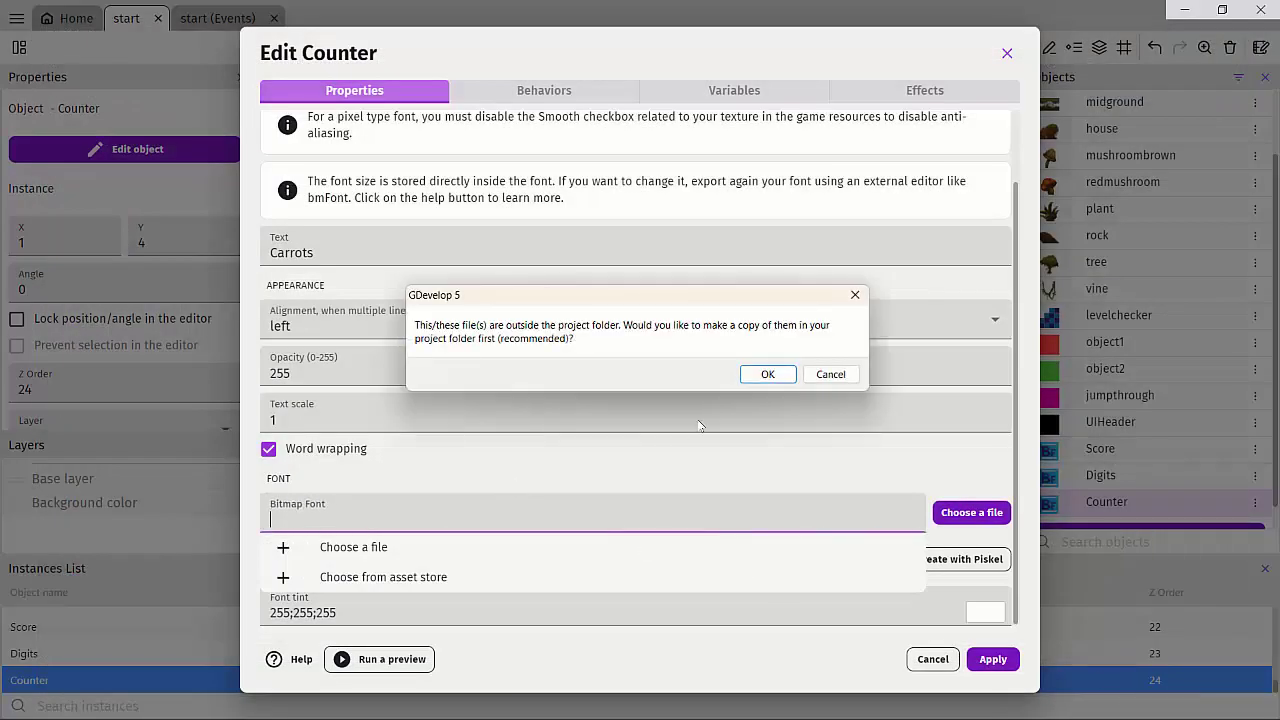
left_click(758, 378)
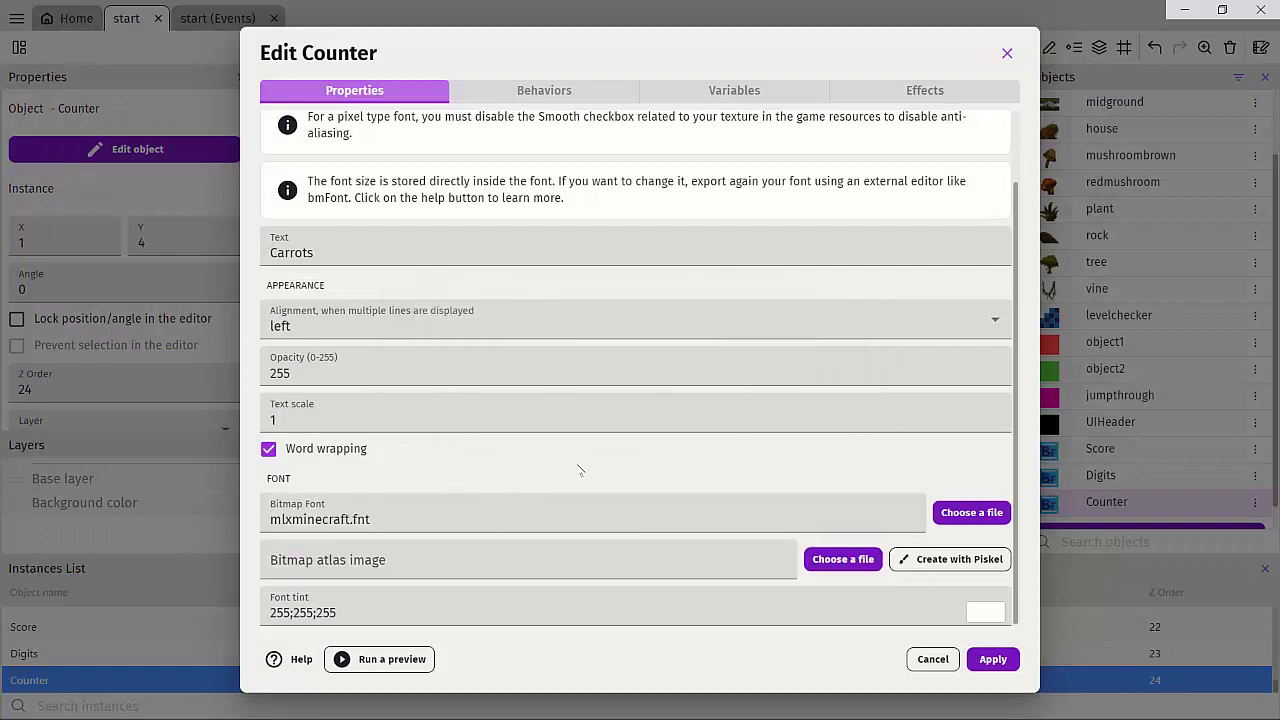
Set Counter's bitmap atlas image to mlxminecraft.png from the fonts/mlxminecraft folder, copy it into the project, and apply the changes
left_click(855, 565)
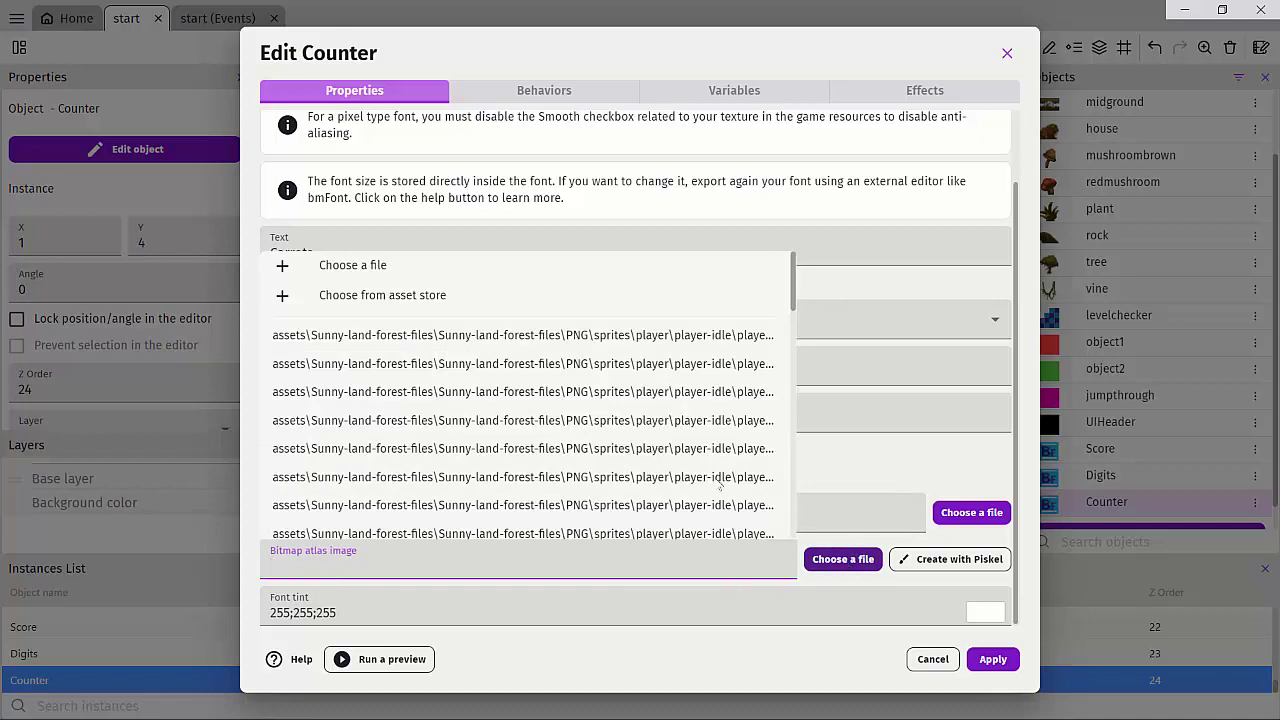
left_click(367, 277)
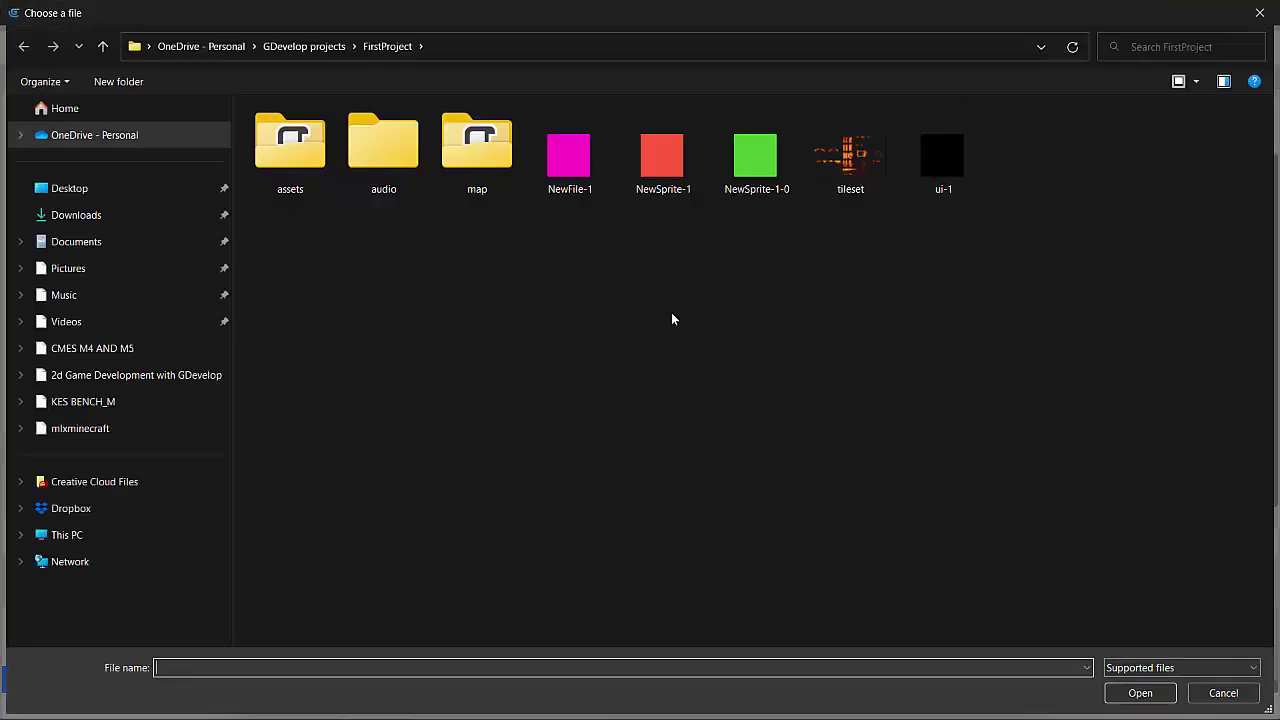
double_click(295, 163)
left_click(288, 46)
double_click(283, 216)
double_click(294, 189)
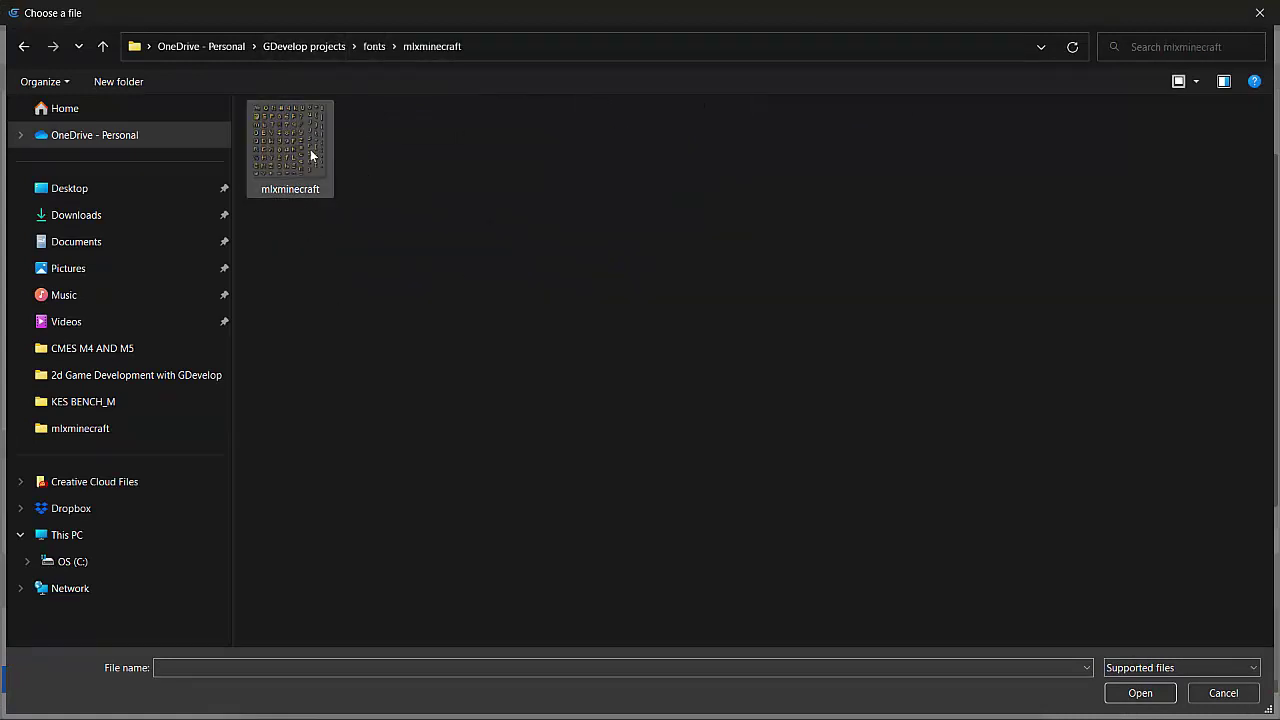
right_click(398, 160)
mouse_move(422, 167)
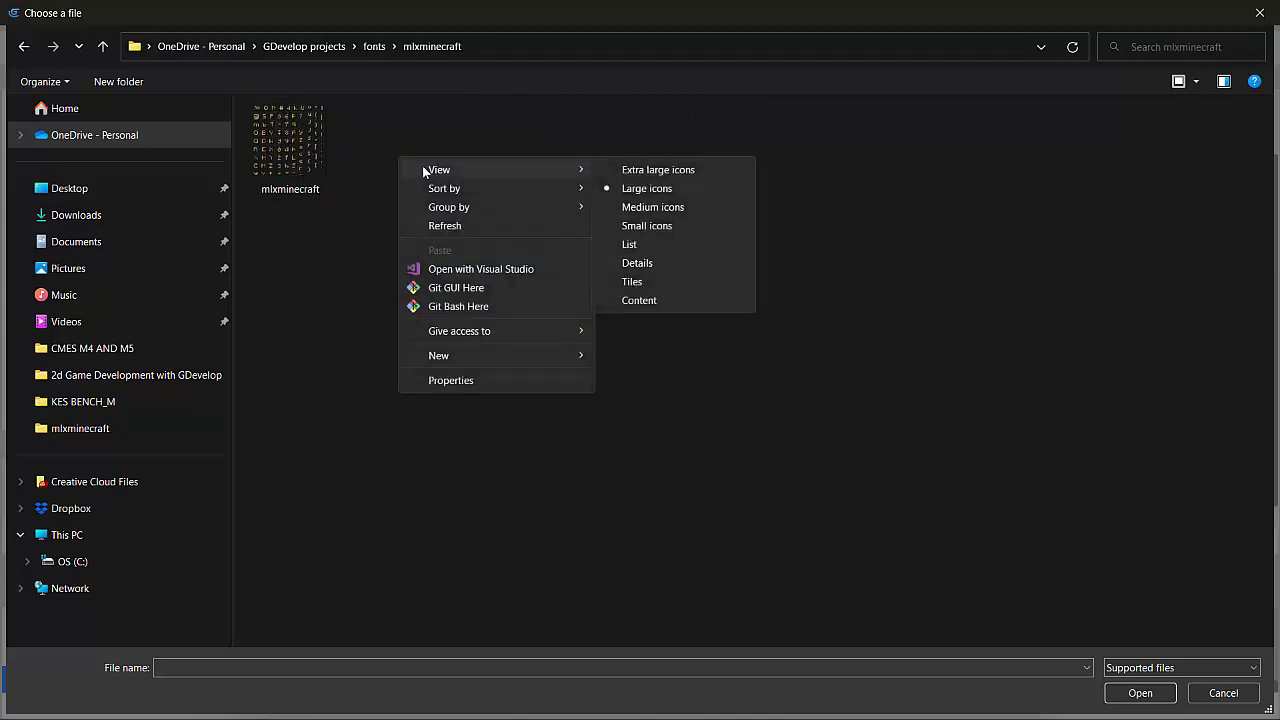
left_click(654, 170)
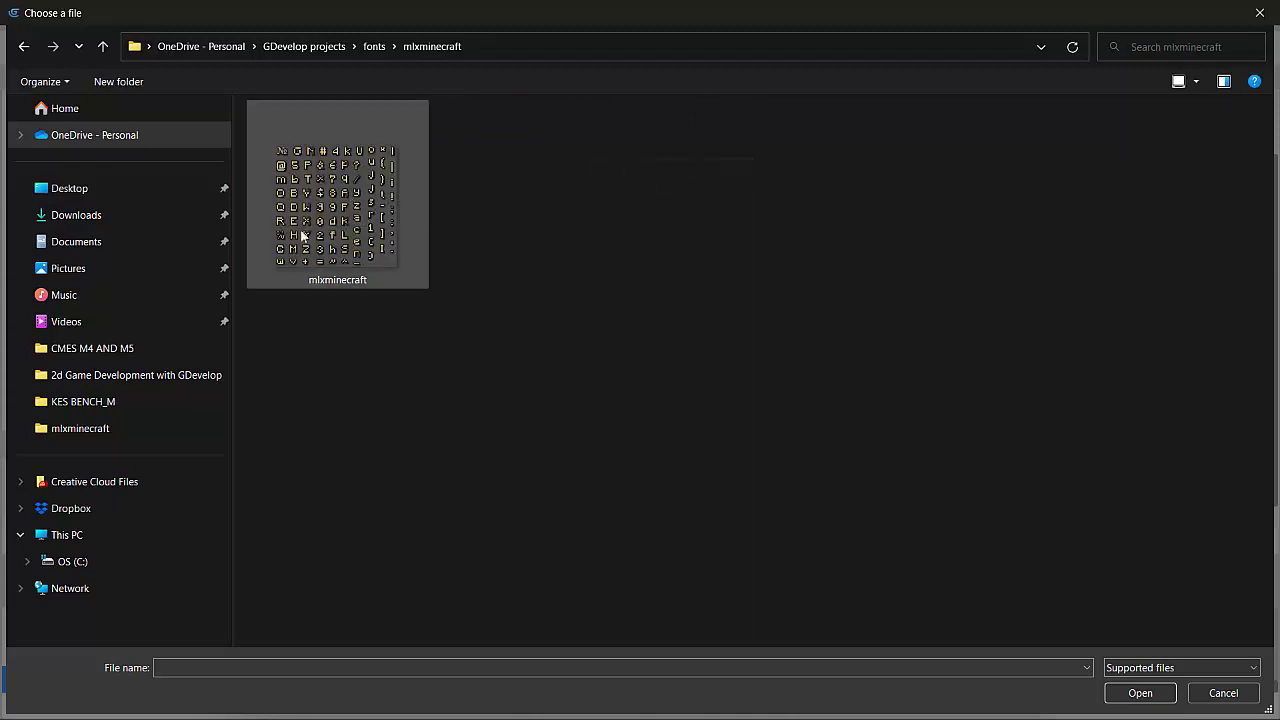
double_click(338, 192)
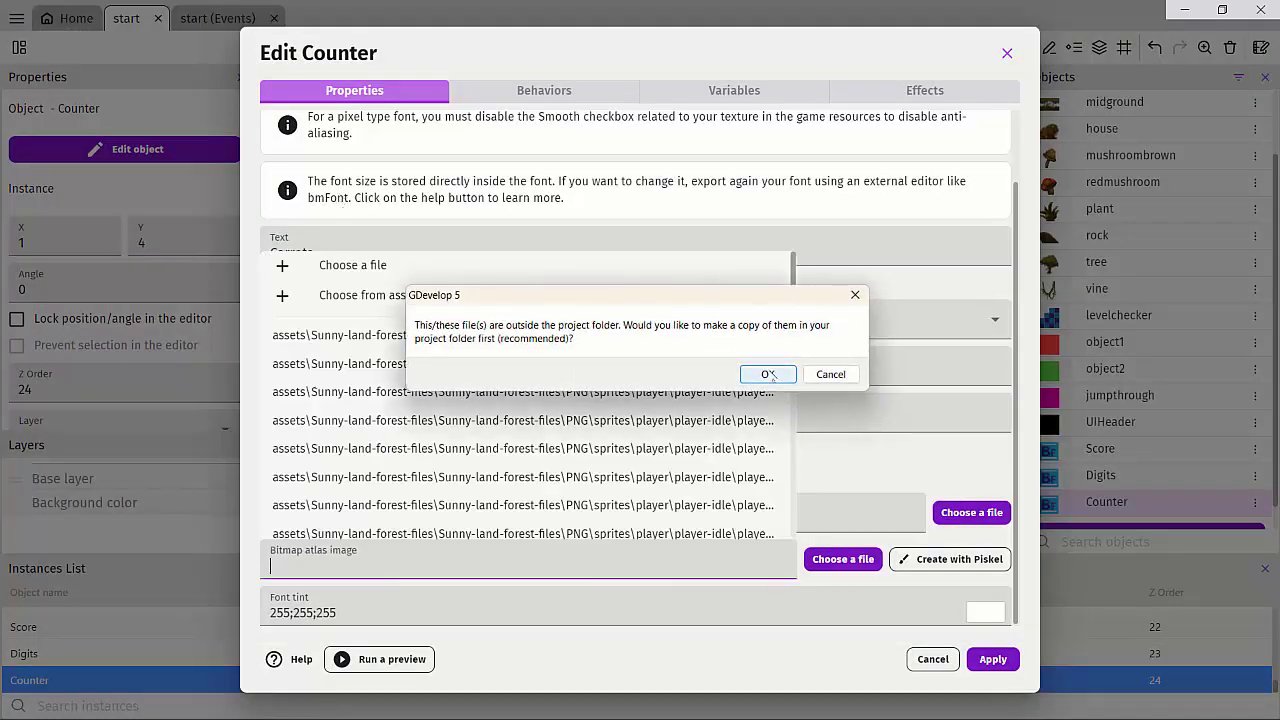
left_click(768, 375)
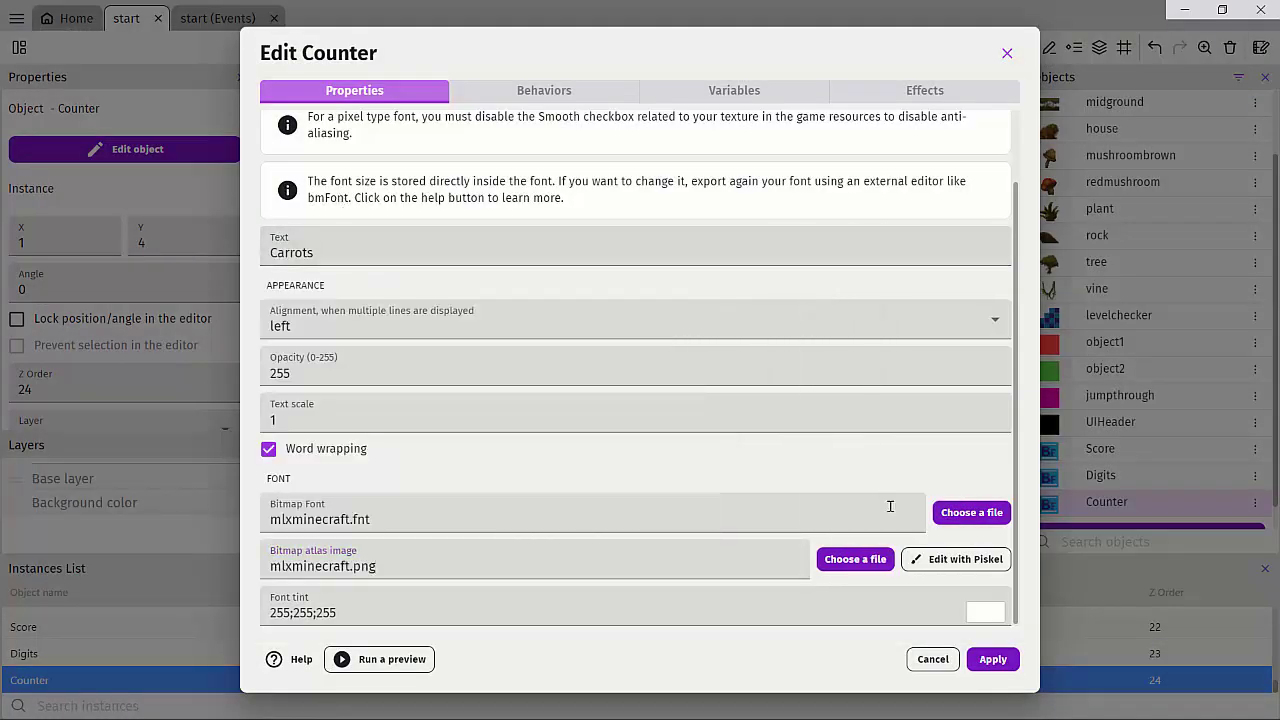
left_click(991, 660)
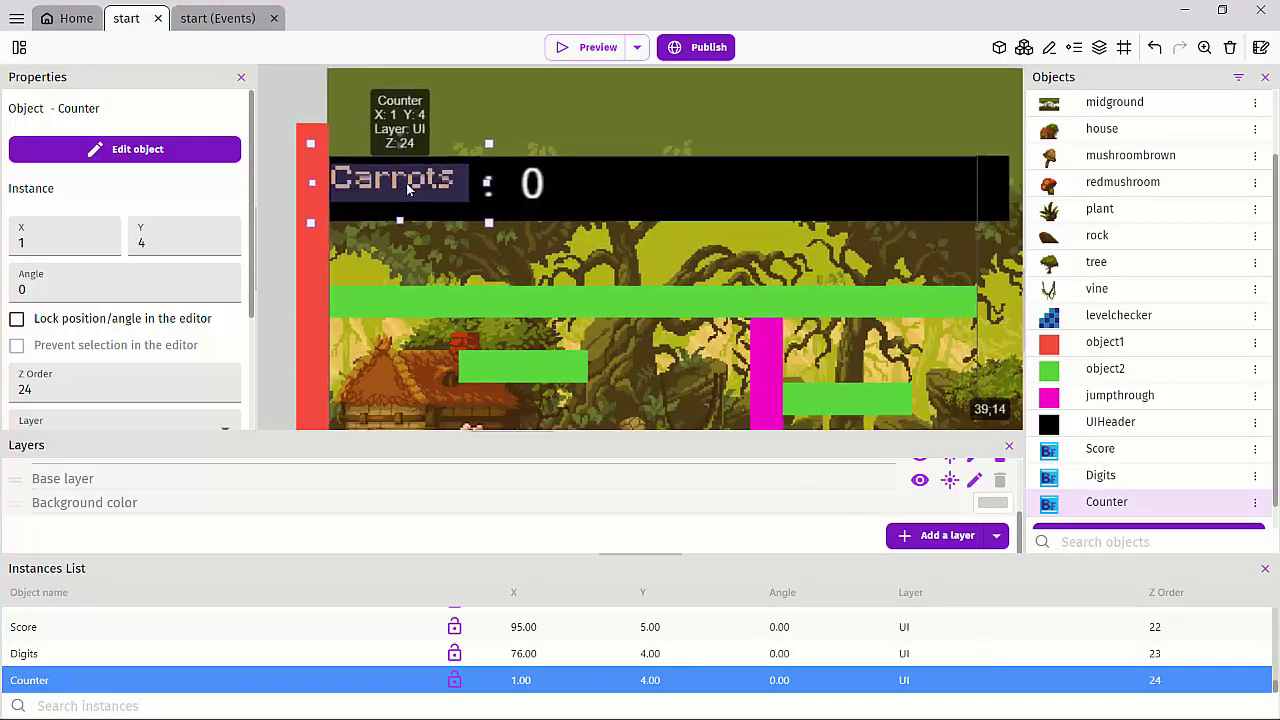
Move the Counter text to position 5, 9 on the header bar and clear the selection
scroll(407, 178, "up", 4, "ctrl")
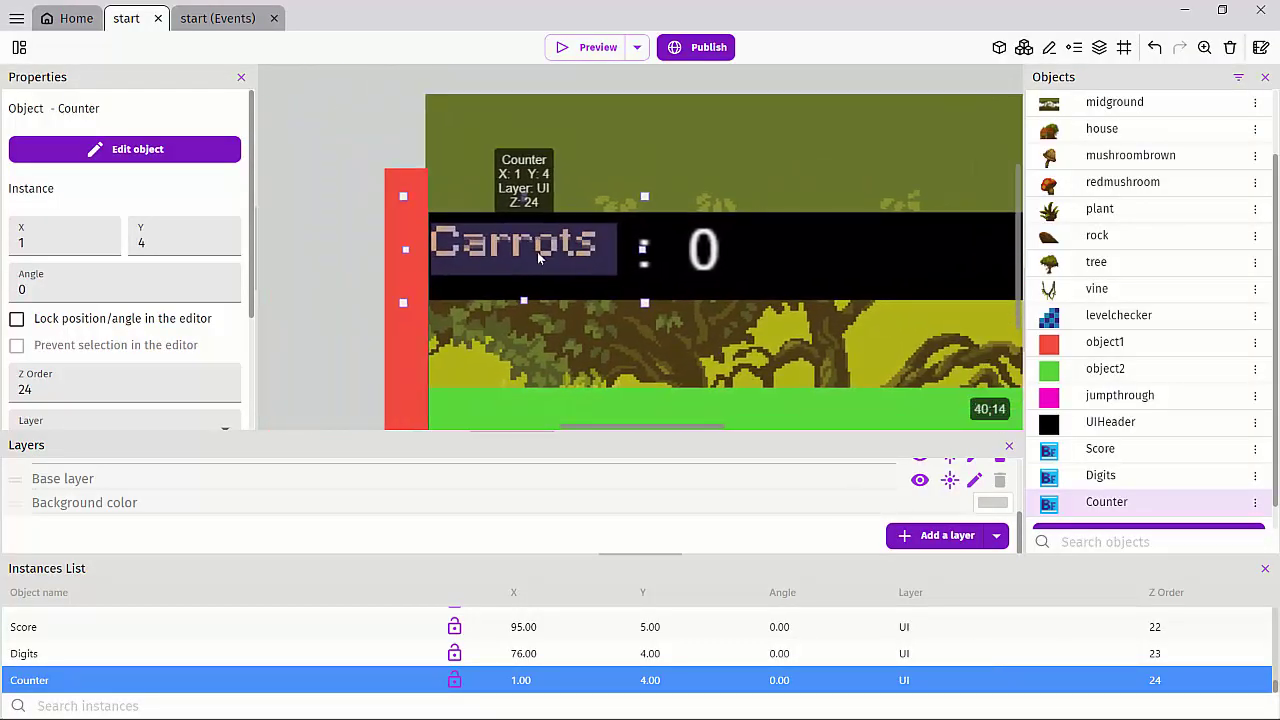
left_click_drag(555, 268, 550, 265)
left_click(349, 123)
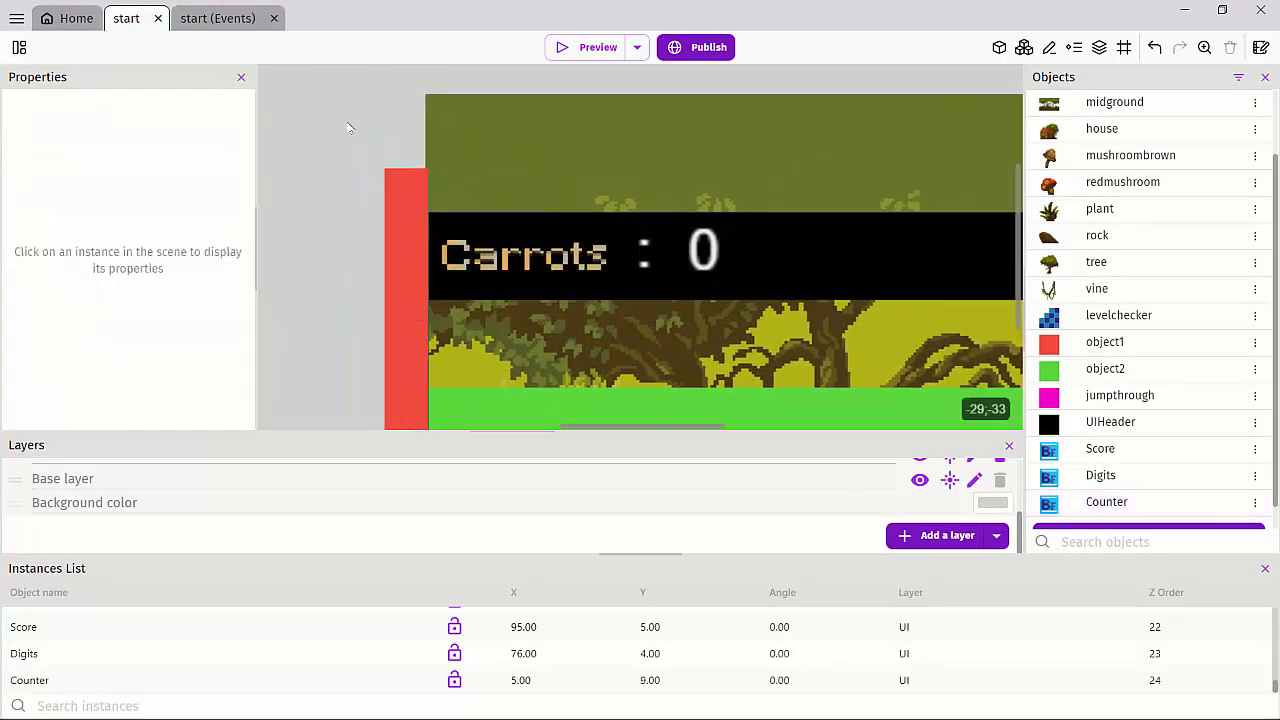
scroll(487, 285, "up", 3, "ctrl")
left_click(613, 251)
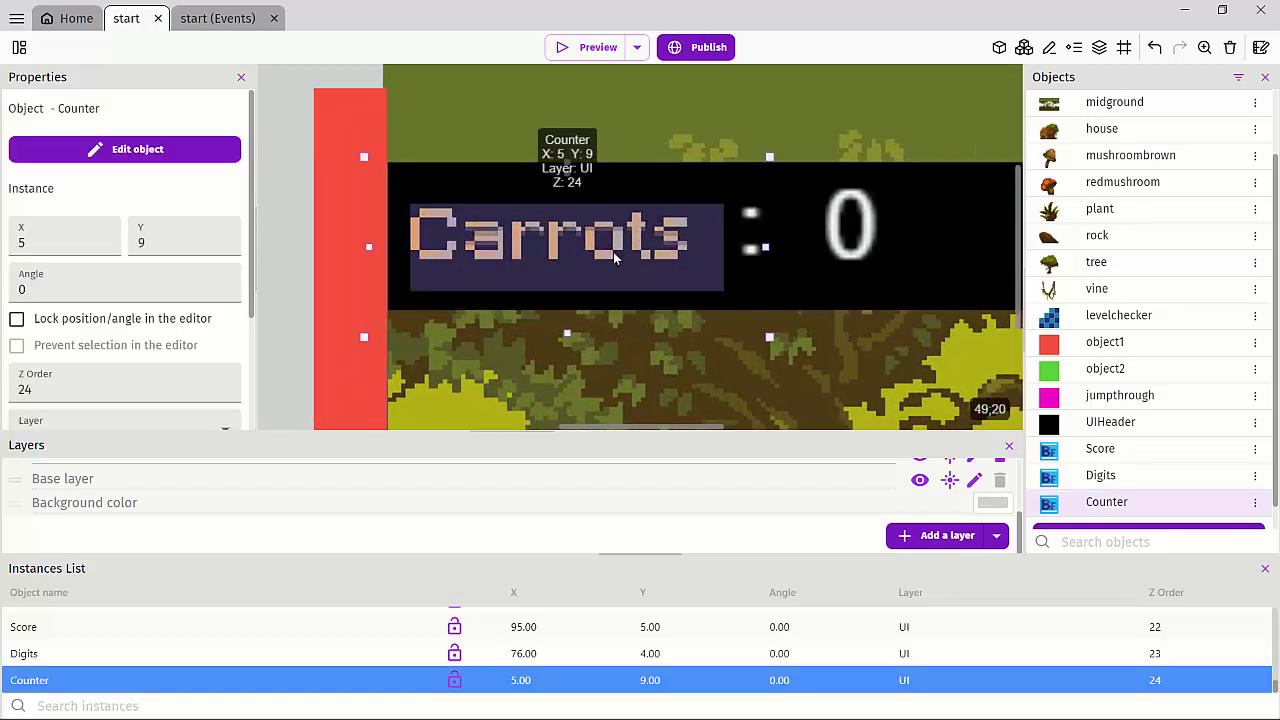
scroll(605, 255, "down", 1, "ctrl")
scroll(605, 255, "down", 2, "ctrl")
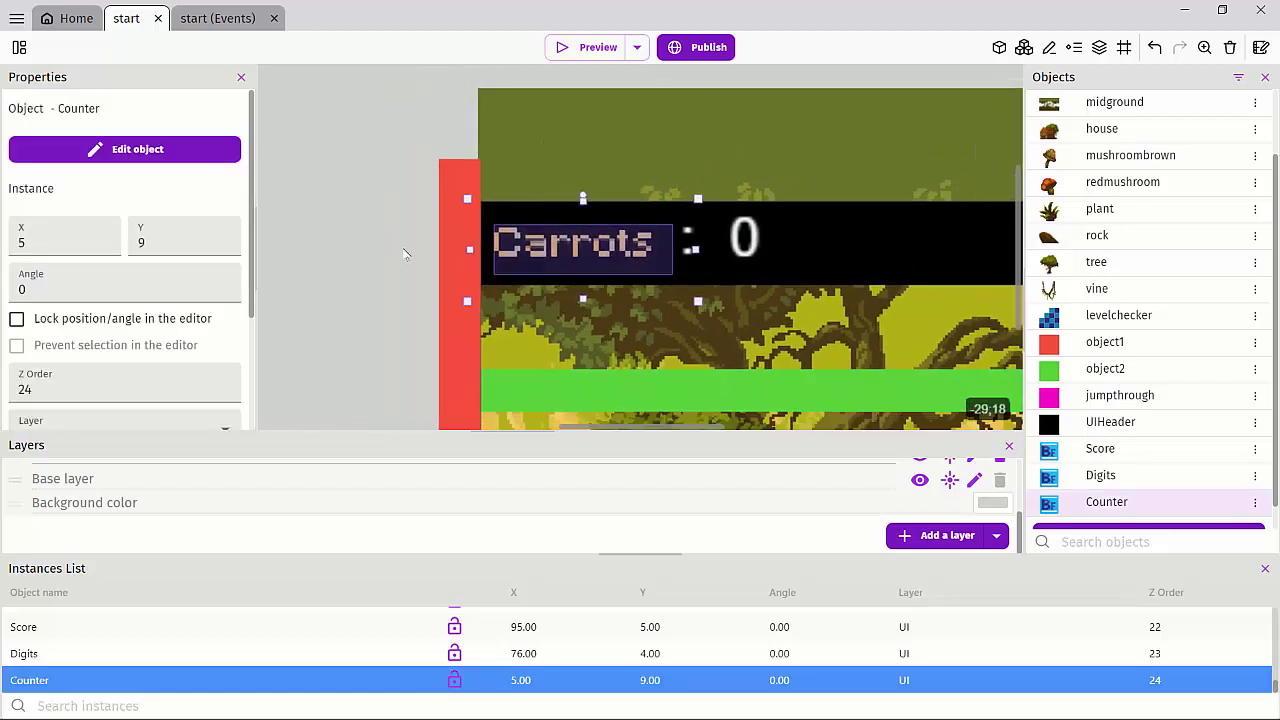
left_click(280, 227)
scroll(300, 227, "left", 1)
Set the Digits object's bitmap font to mlxminecraft.fnt from the fonts/mlxminecraft folder, copying the file into the project folder
left_click(575, 225)
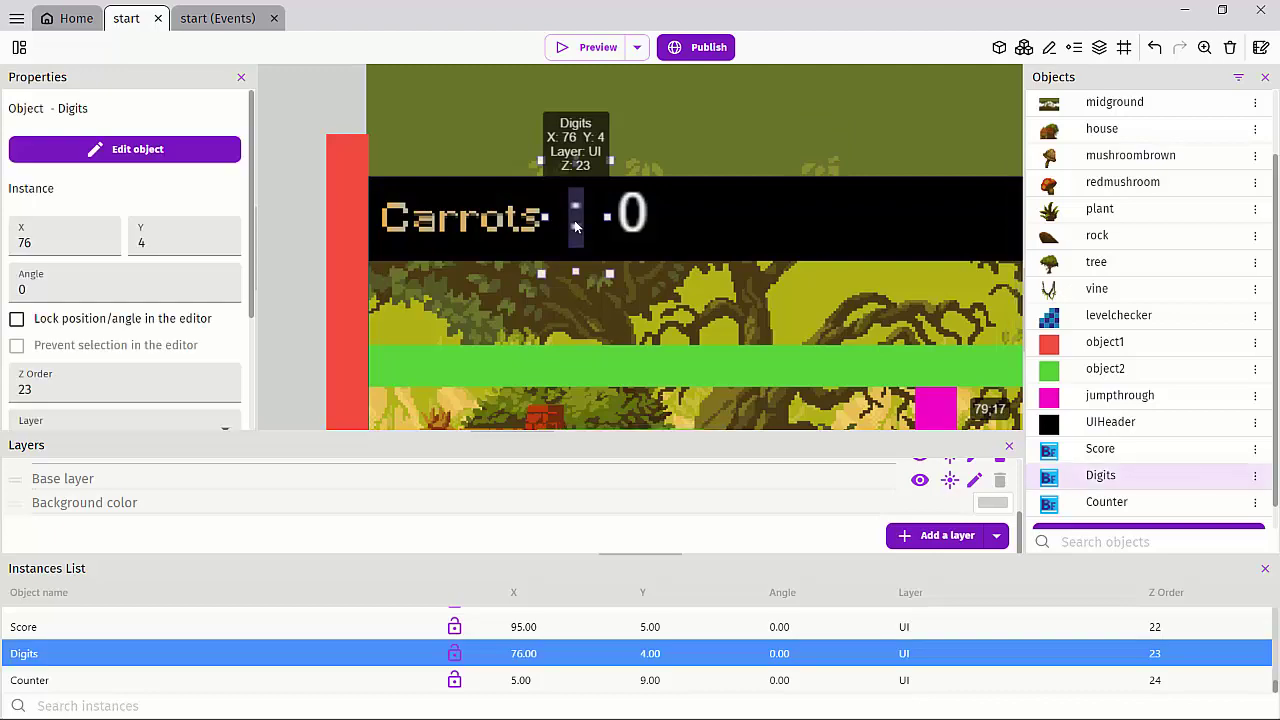
double_click(575, 227)
scroll(360, 430, "down", 2)
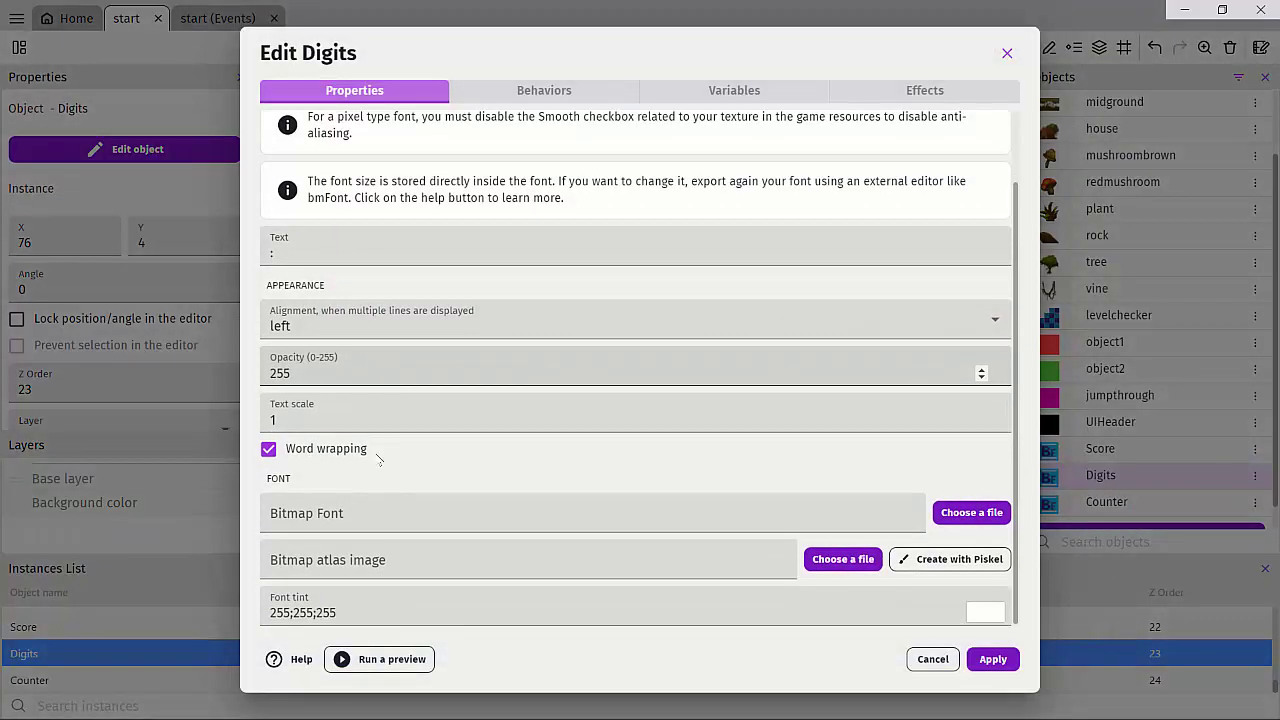
left_click(957, 518)
left_click(957, 518)
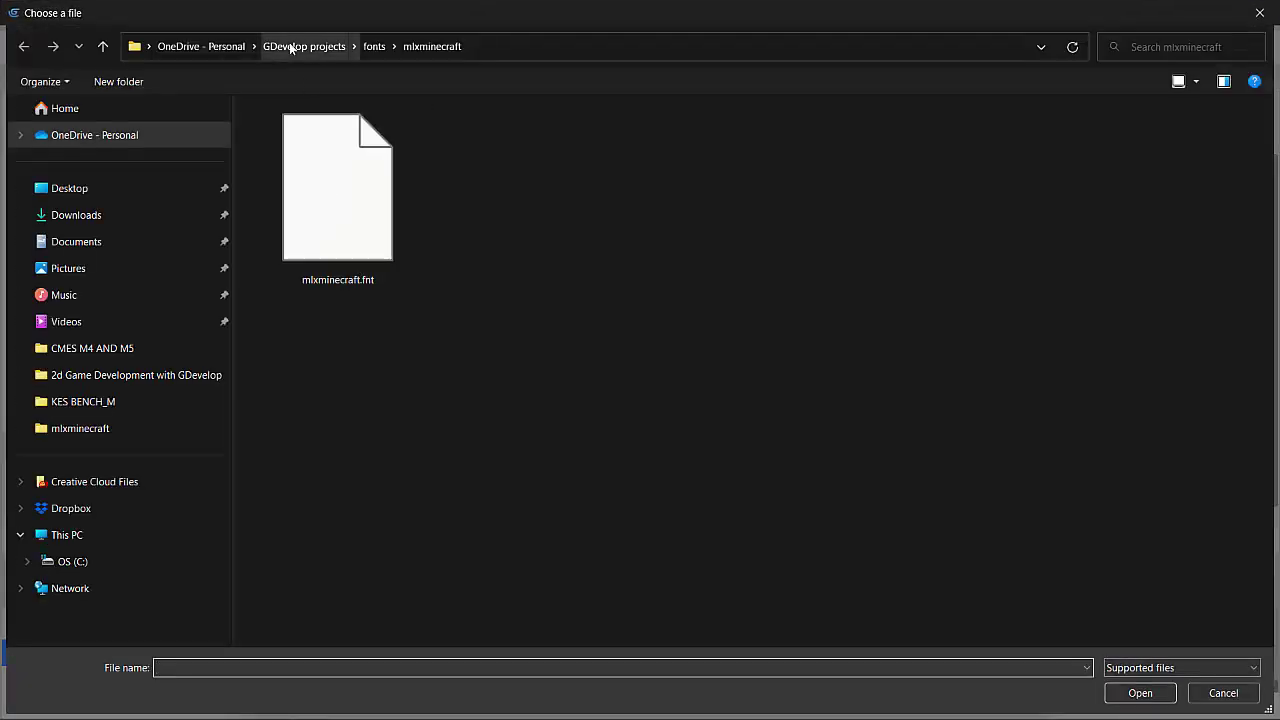
left_click(291, 46)
double_click(288, 217)
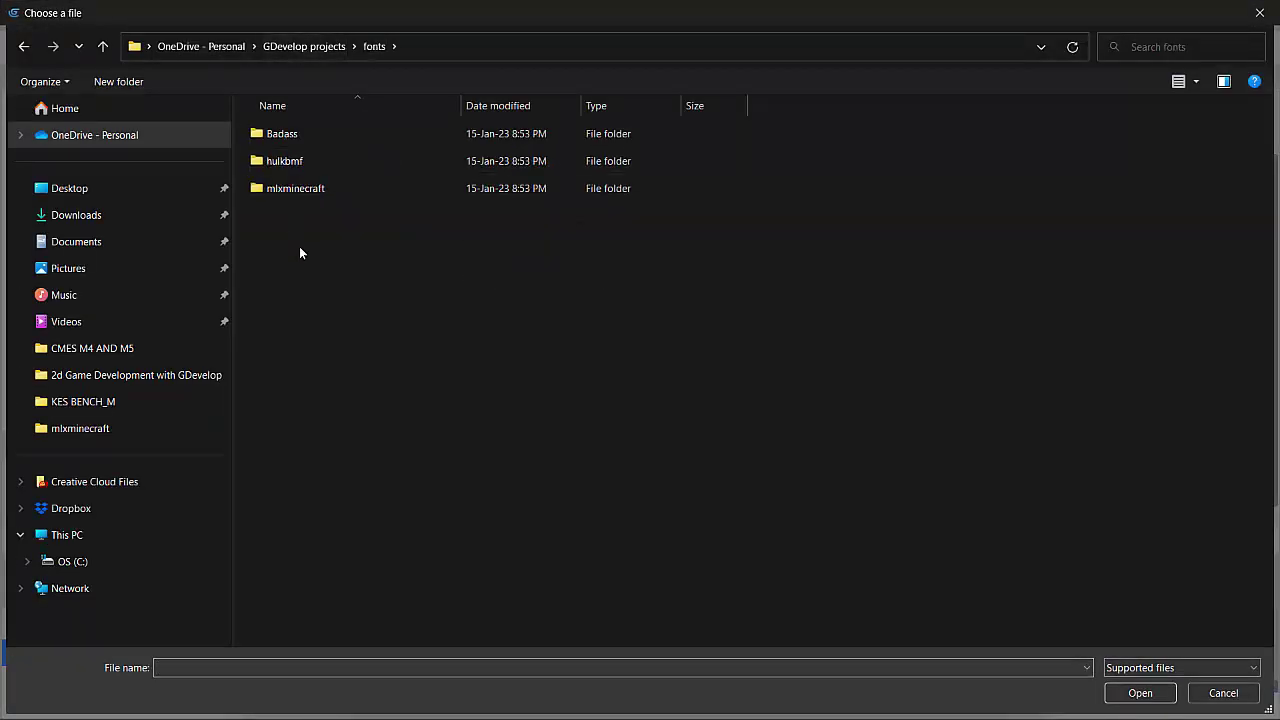
double_click(282, 192)
left_click(293, 224)
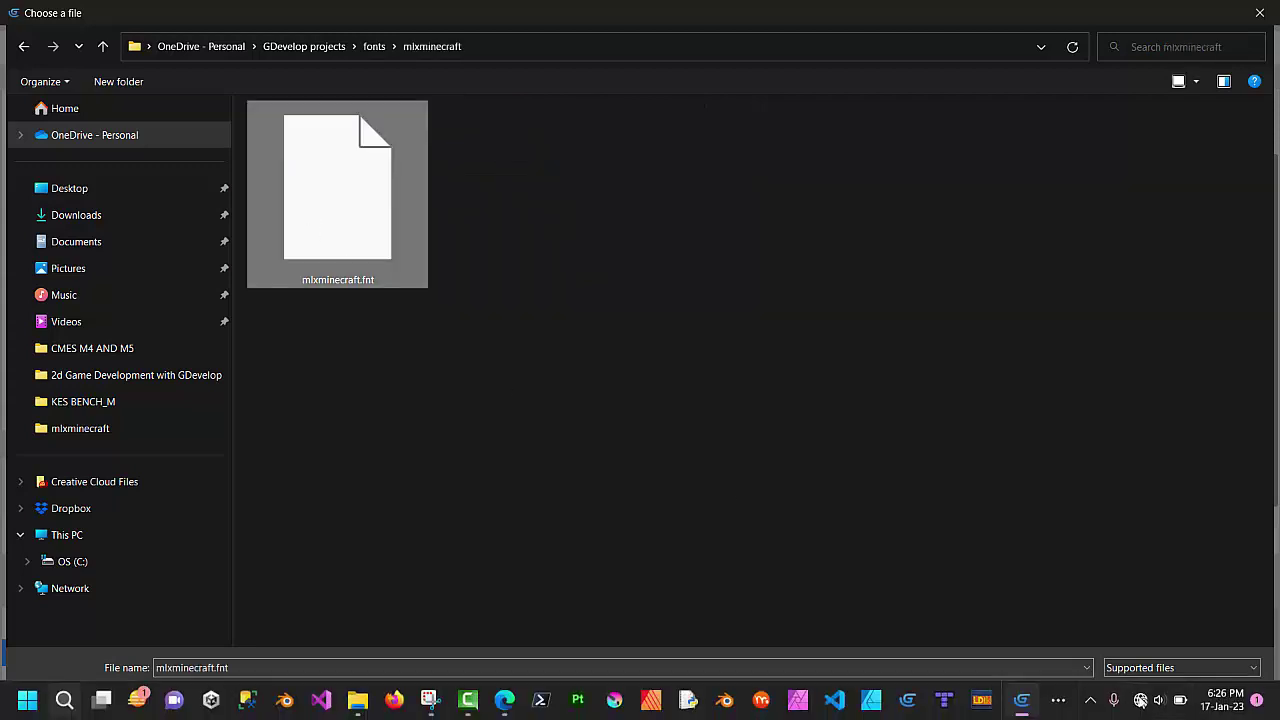
left_click(1136, 692)
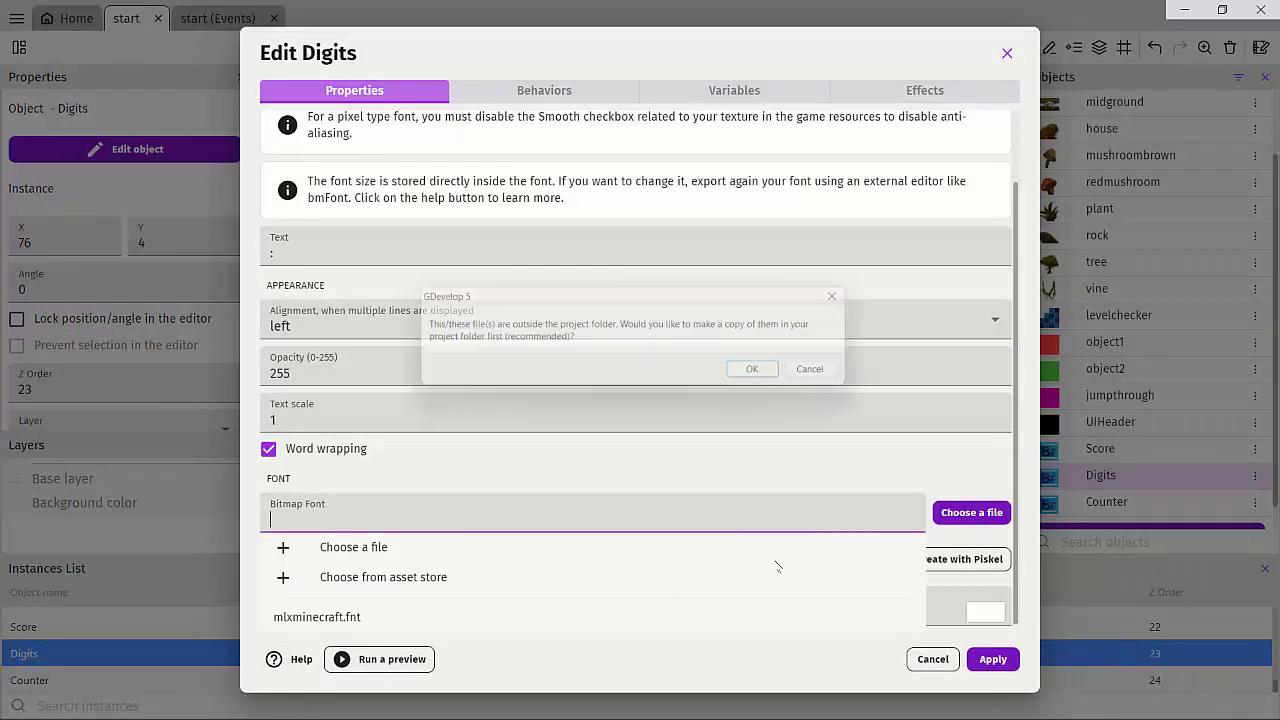
left_click(768, 375)
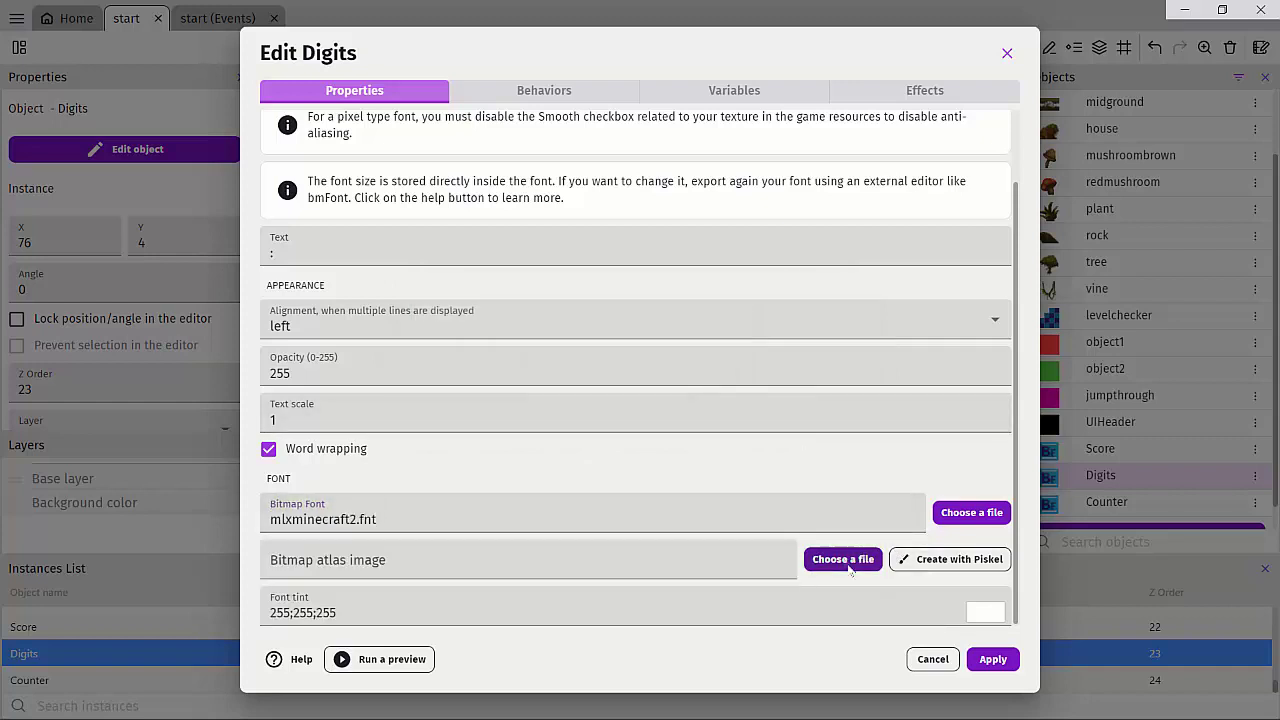
Give Digits the mlxminecraft atlas image copied into the project, apply it, and move the colon closer to and level with the Carrots text
left_click(850, 566)
left_click(390, 263)
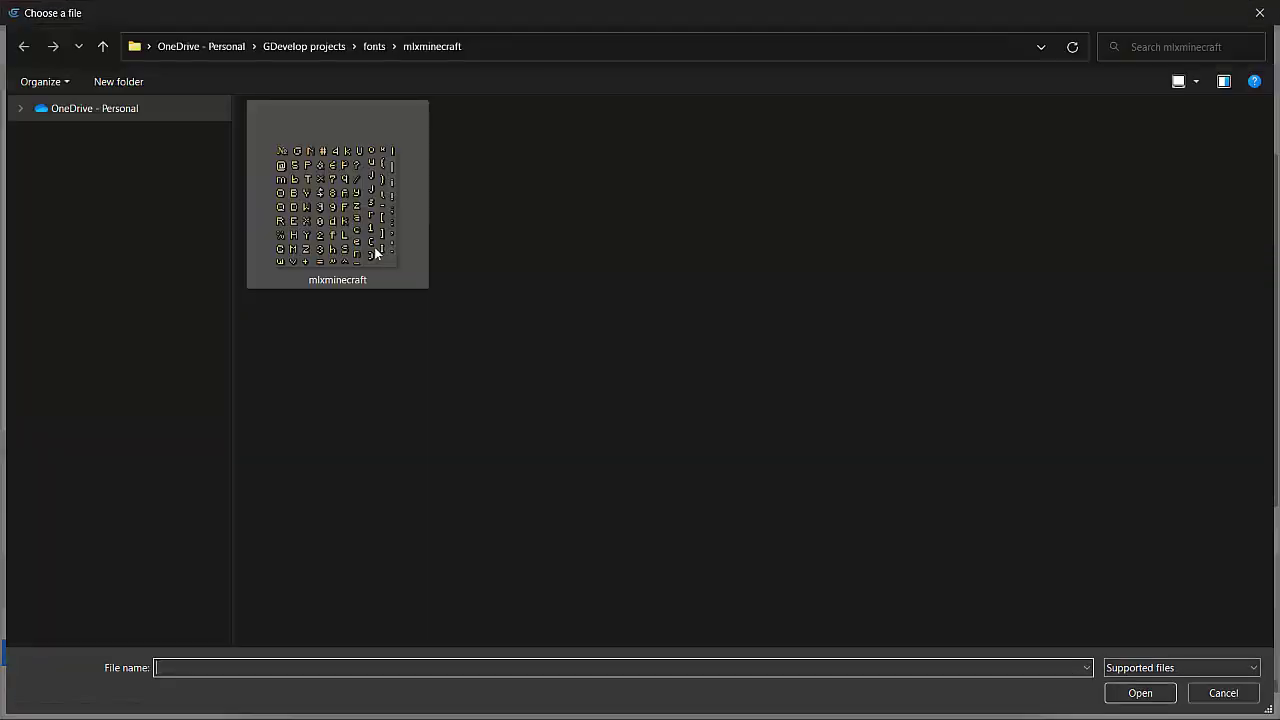
left_click(366, 243)
left_click(1137, 692)
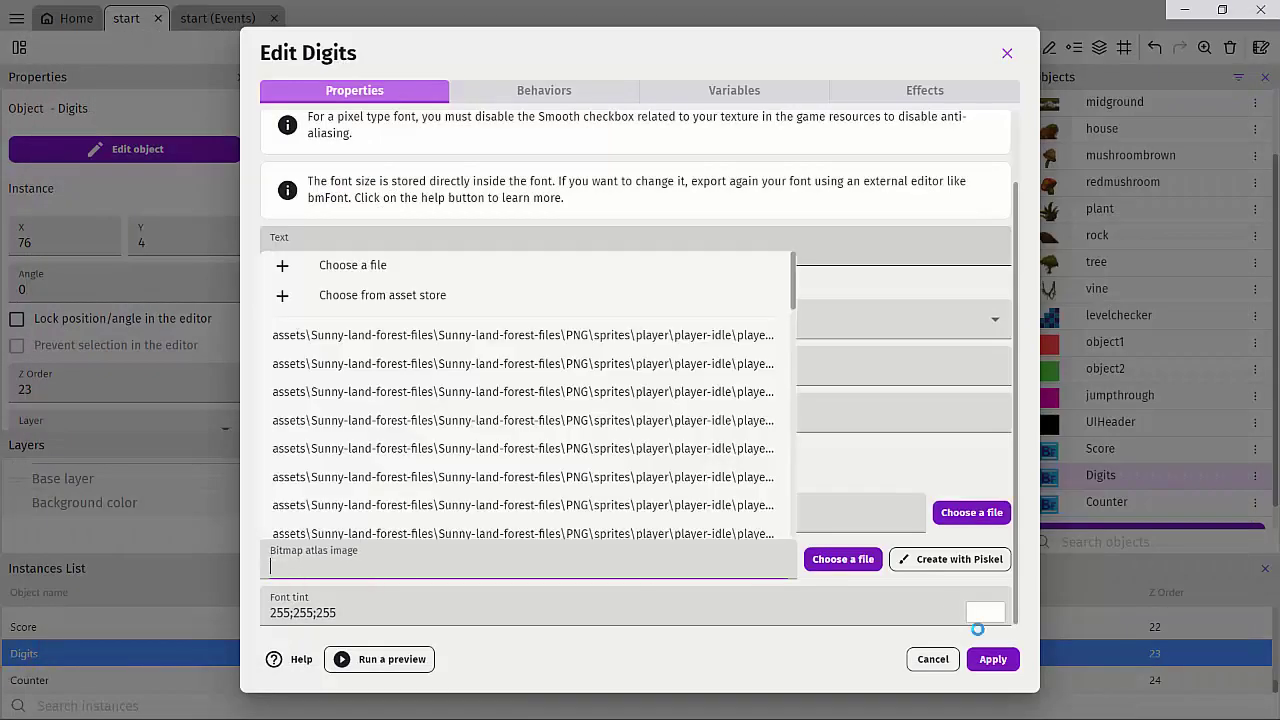
left_click(768, 374)
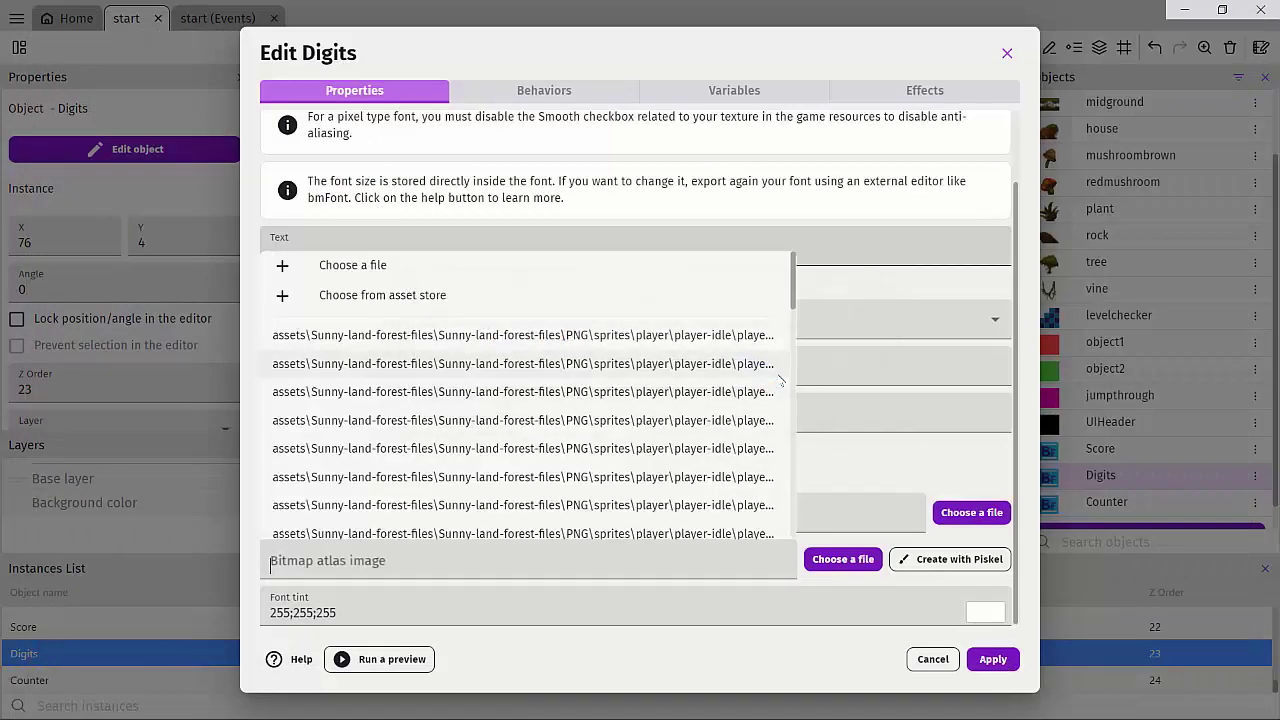
left_click(992, 659)
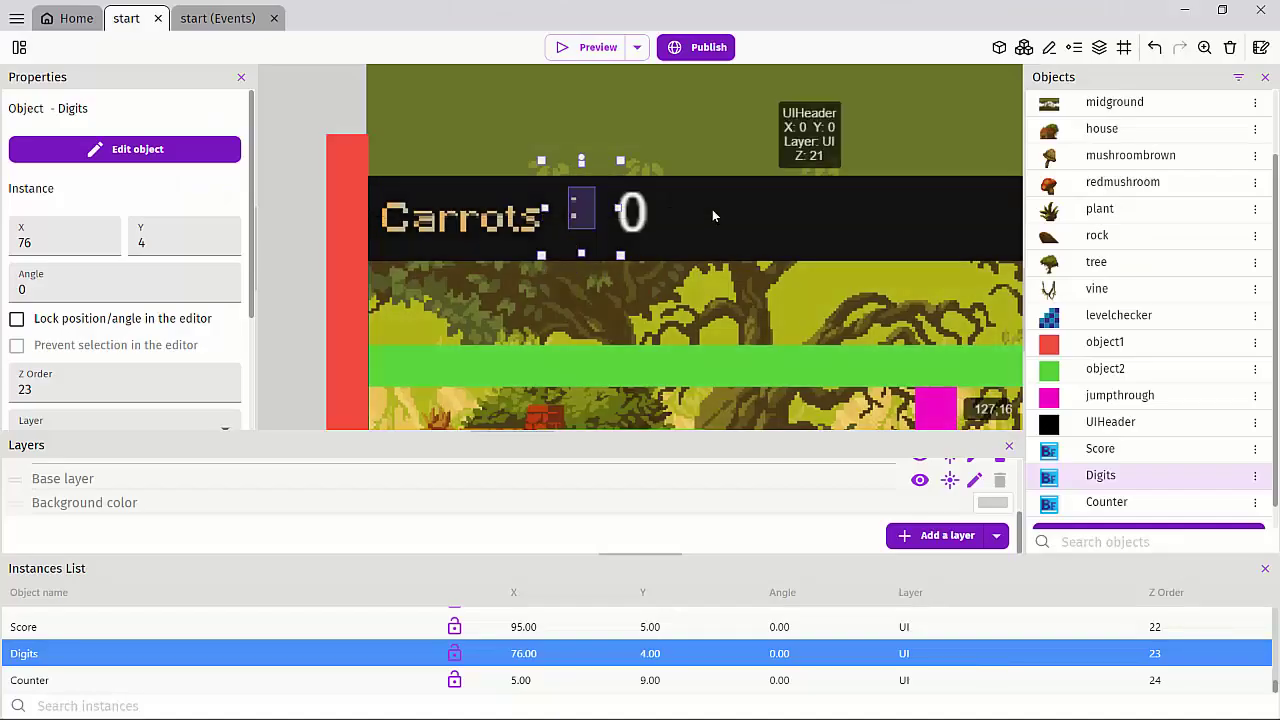
mouse_move(579, 210)
left_mouse_down()
mouse_move(582, 224)
mouse_move(561, 223)
left_mouse_up()
Set the Score object's bitmap font to mlxminecraft.fnt from the fonts/mlxminecraft folder, copying the file into the project folder
double_click(629, 214)
scroll(605, 408, "down", 2)
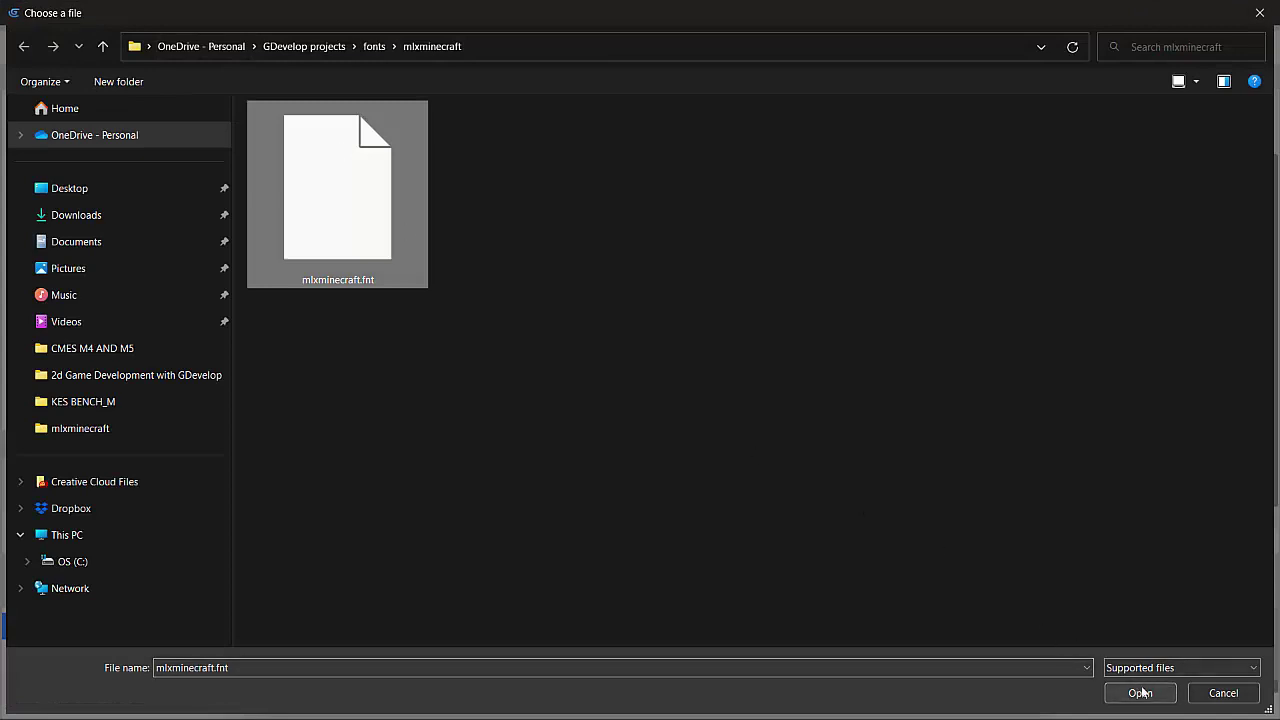
left_click(1141, 692)
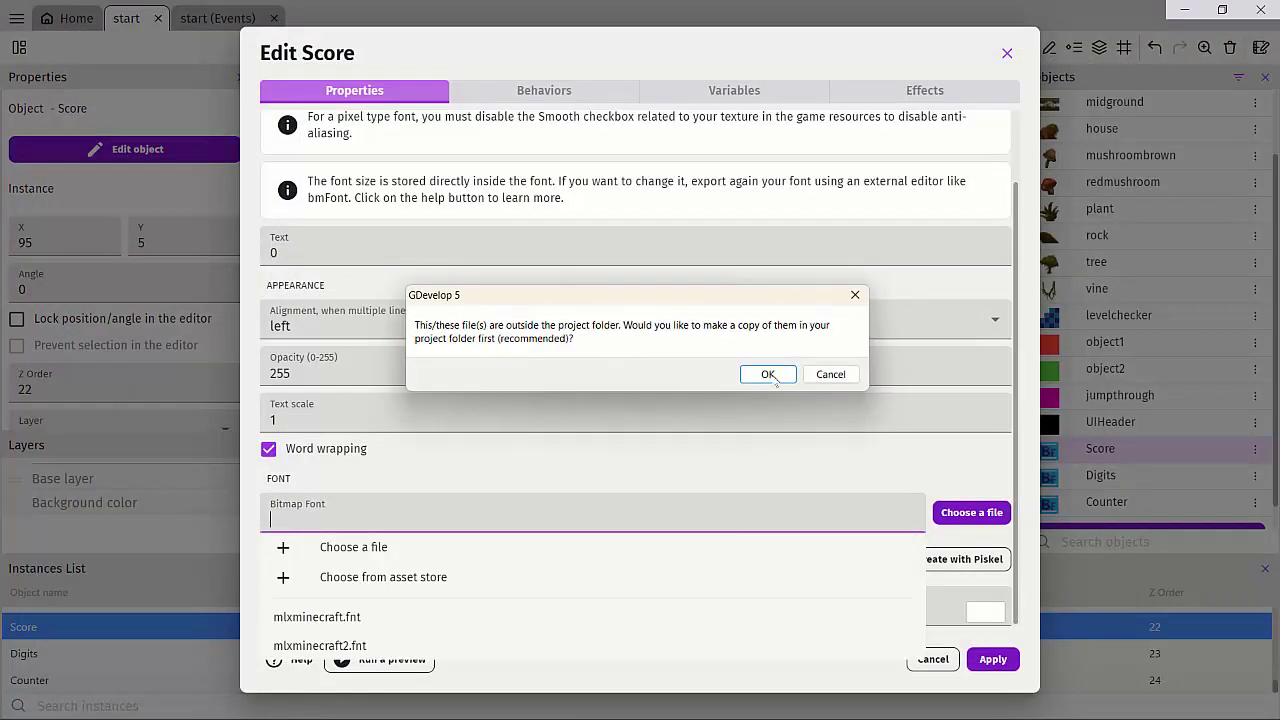
left_click(770, 377)
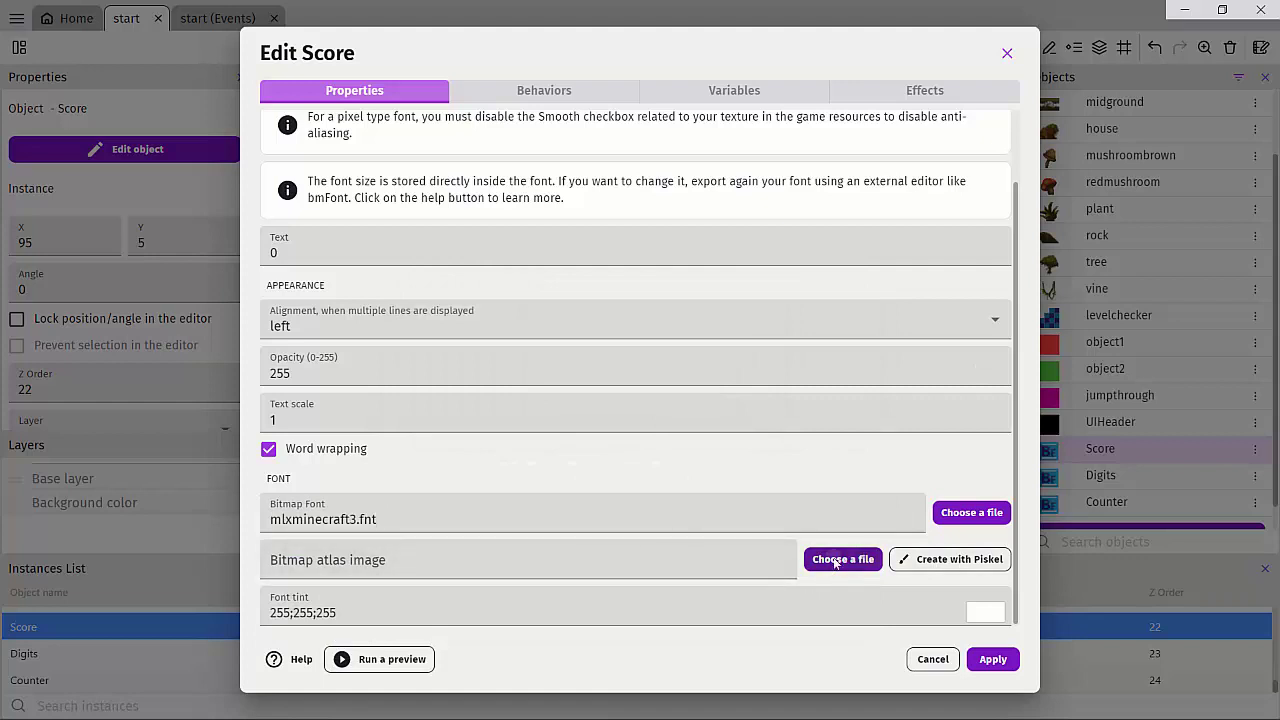
Give Score the mlxminecraft bitmap atlas image, copy it into the project folder, and apply the changes
left_click(760, 562)
left_click(346, 272)
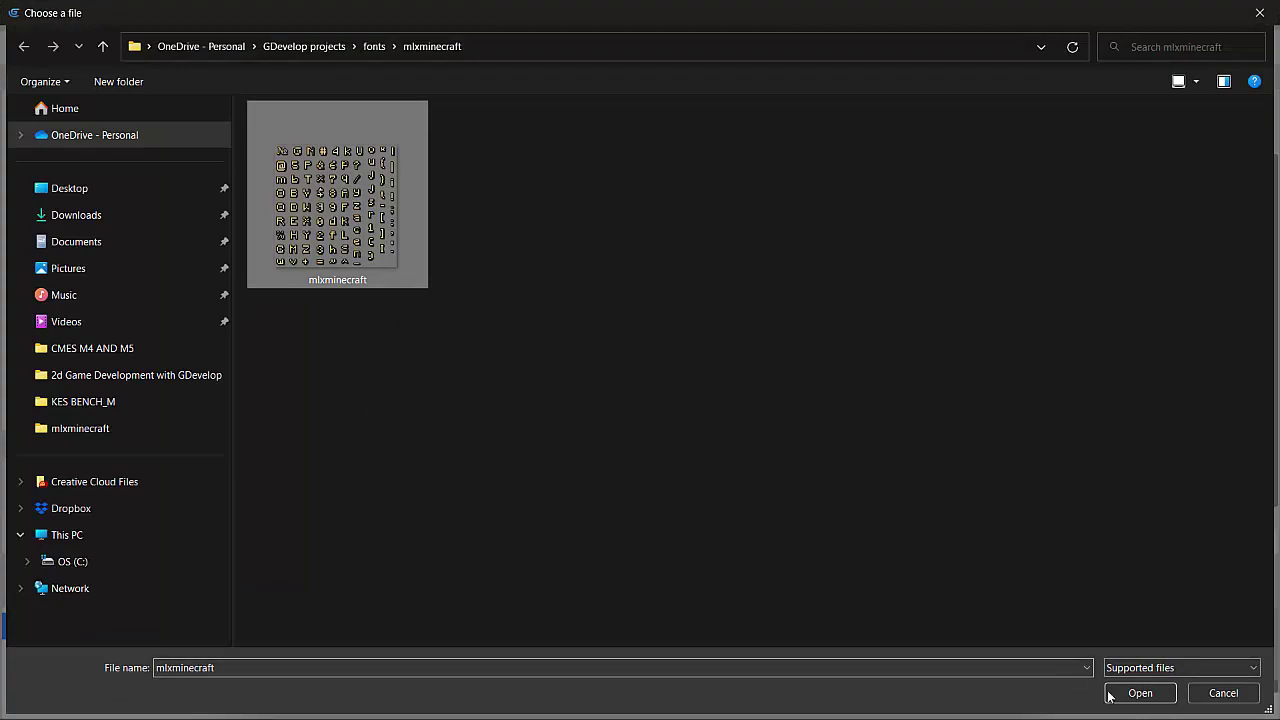
left_click(1116, 692)
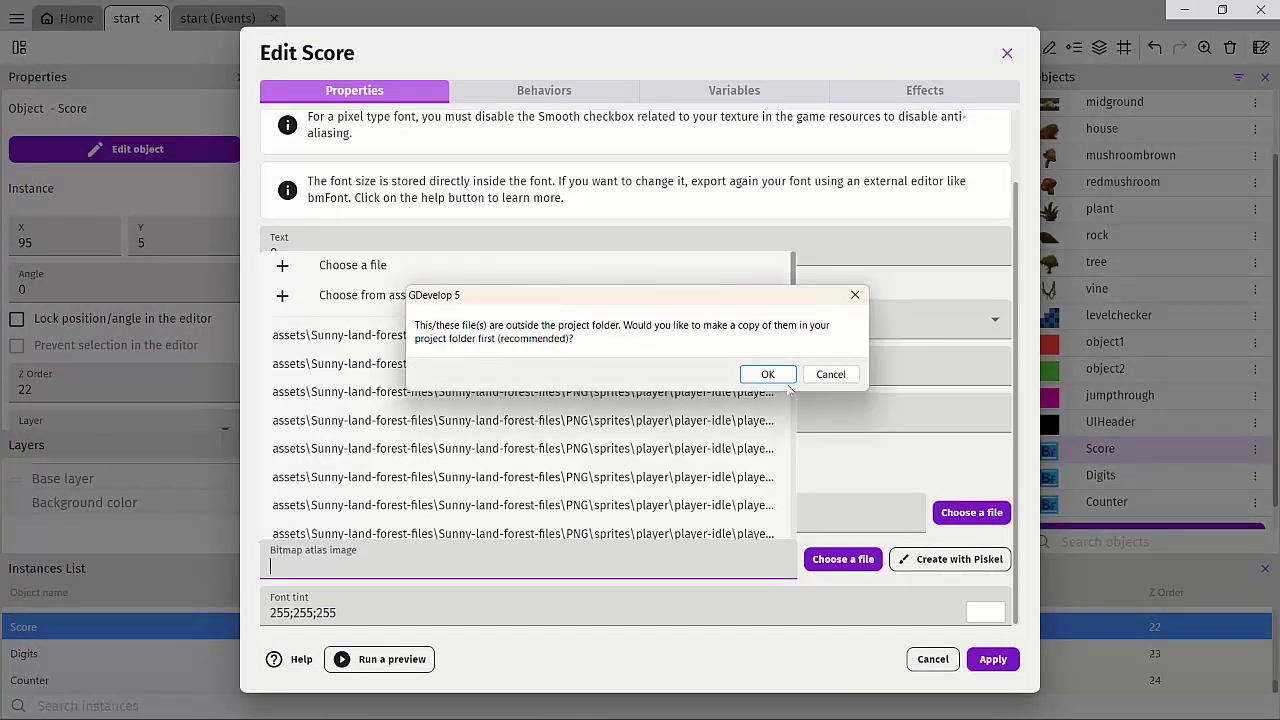
left_click(776, 378)
left_click(992, 659)
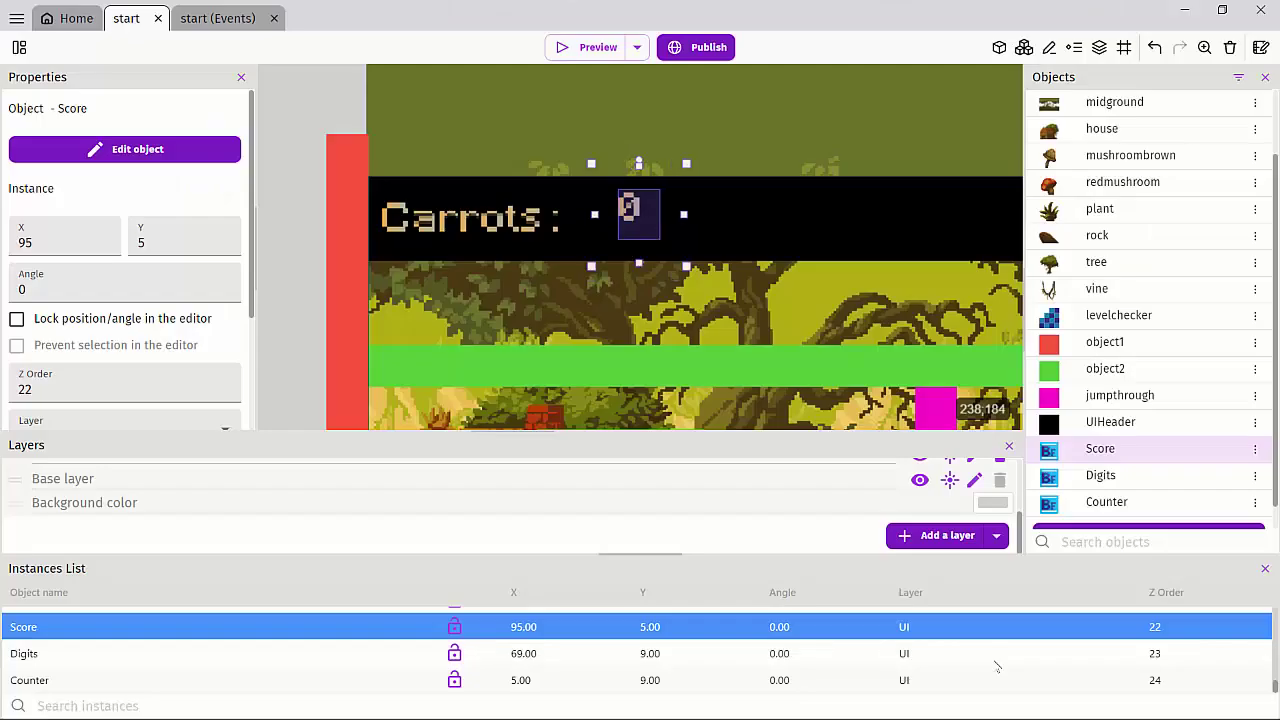
Move the Score digit to position 77, 10, beside the colon on the header bar, and clear the selection
left_click_drag(626, 216, 583, 222)
left_click(280, 129)
scroll(281, 157, "down", 1)
scroll(280, 163, "down", 3)
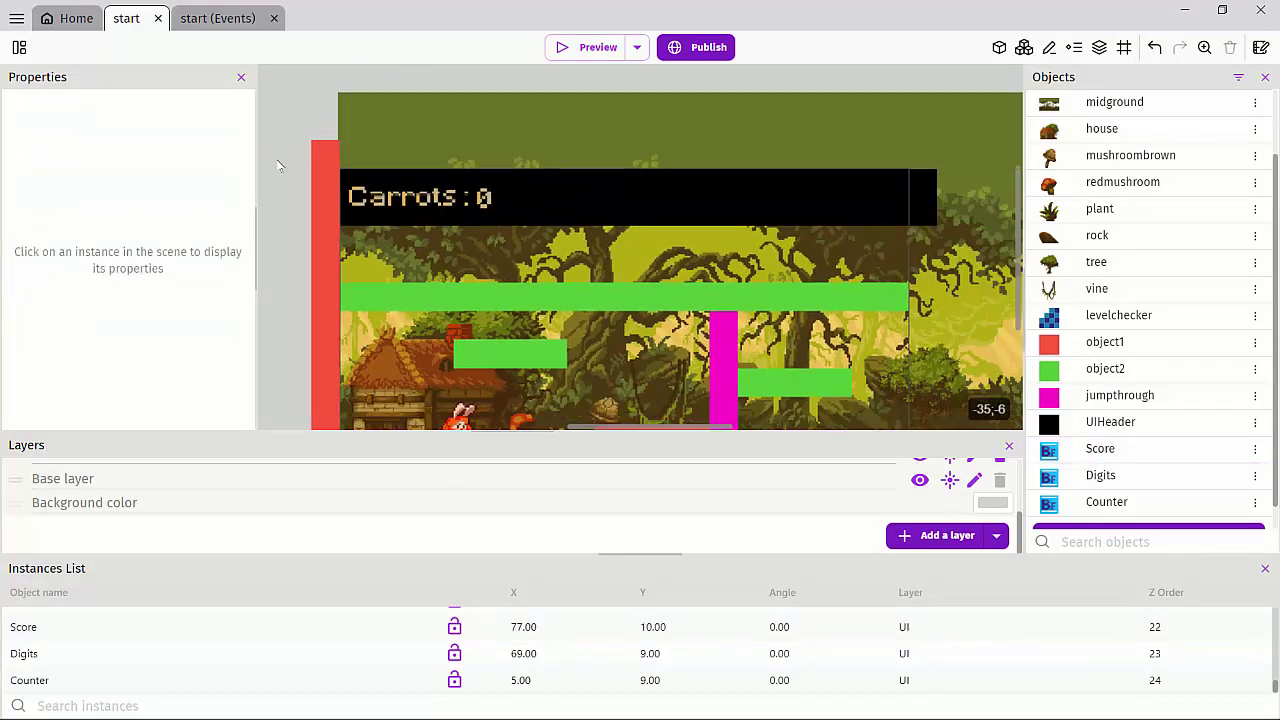
scroll(277, 170, "up", 1)
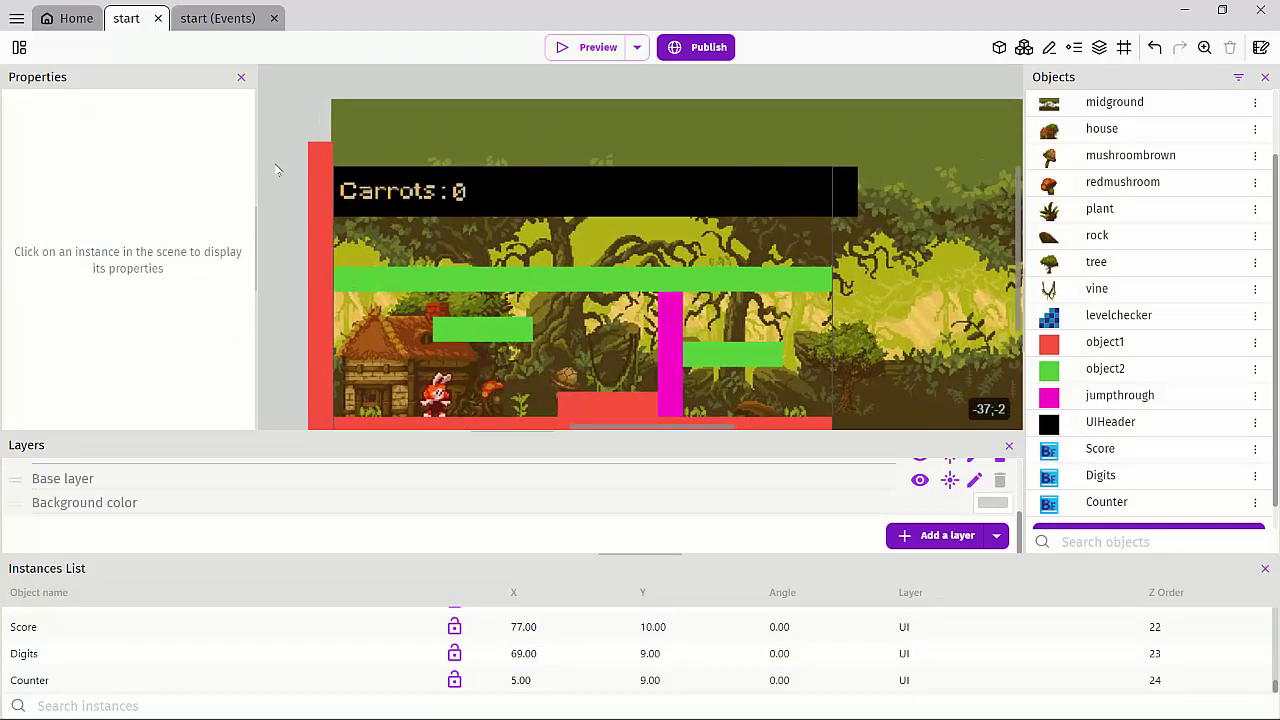
Create a new Sprite object from scratch named Carrots and apply it
scroll(1180, 510, "down", 1)
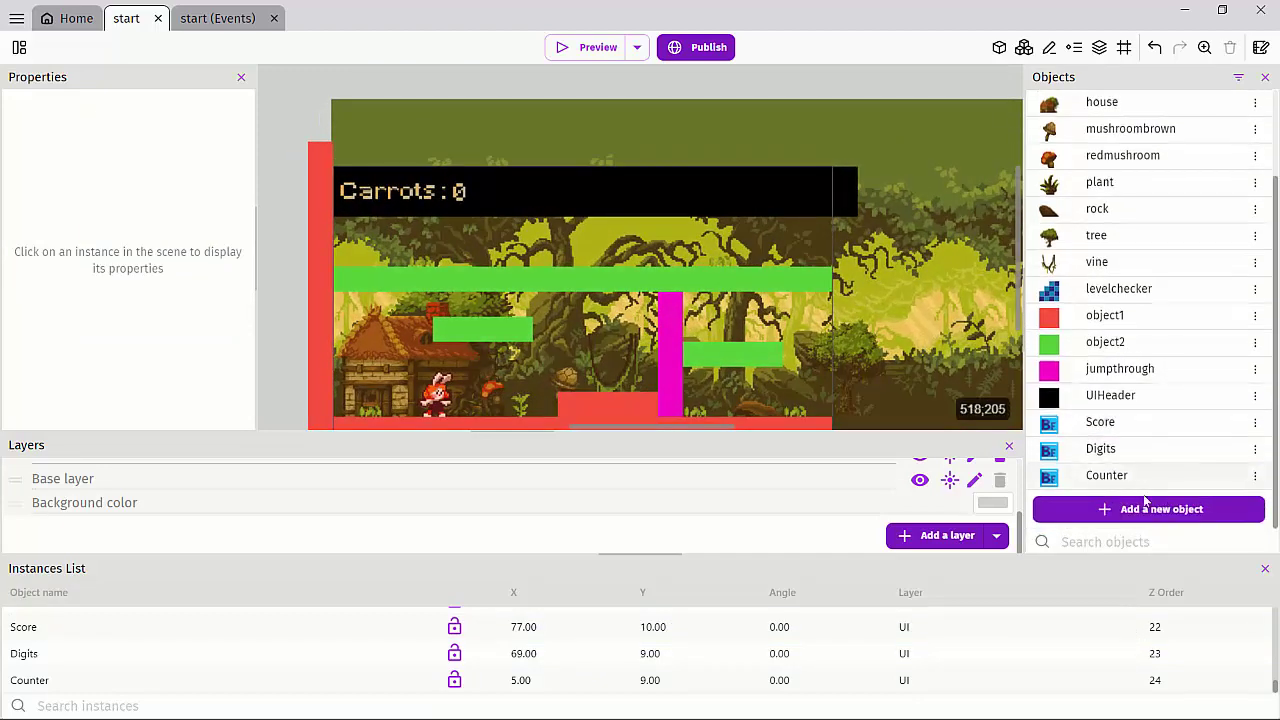
left_click(1143, 512)
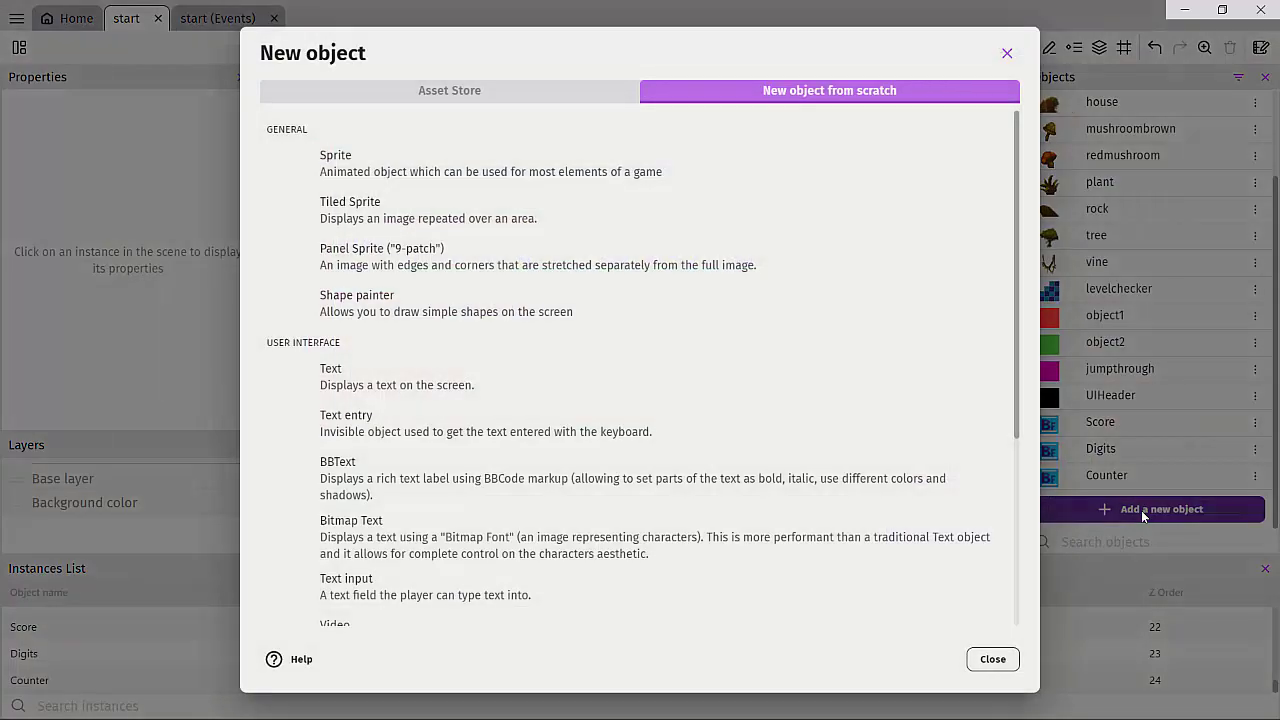
left_click(375, 173)
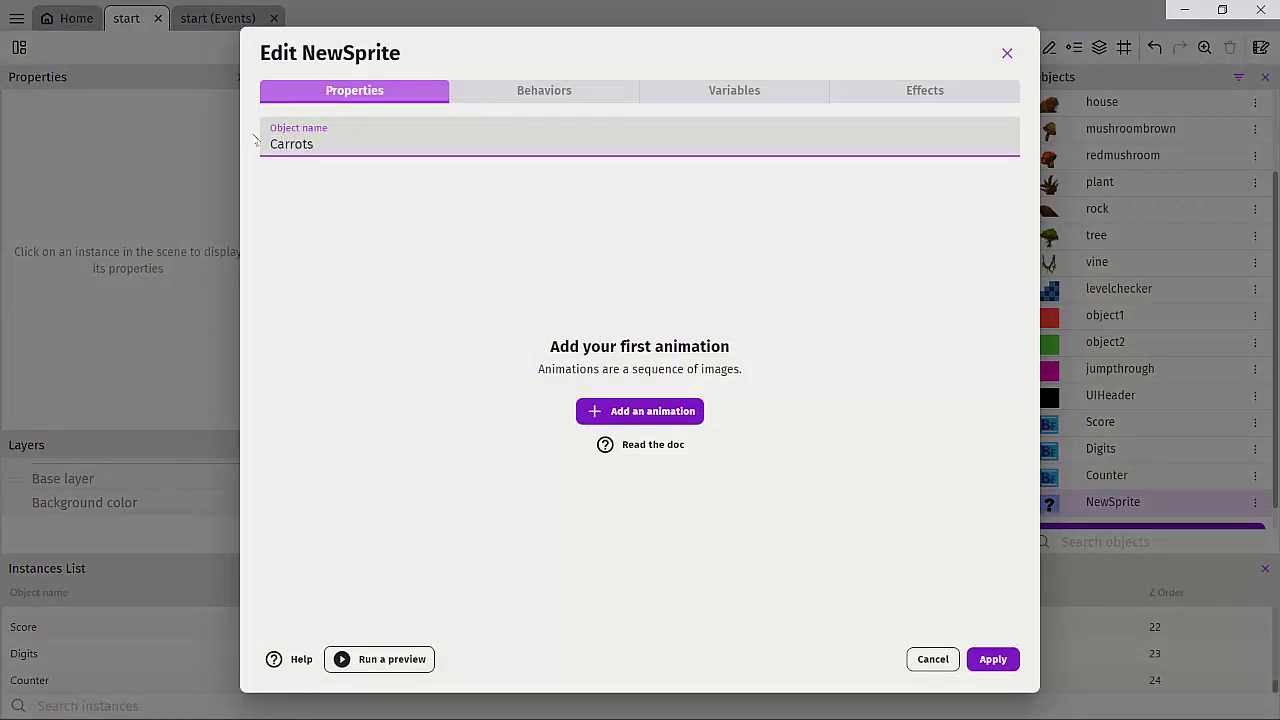
left_click(383, 228)
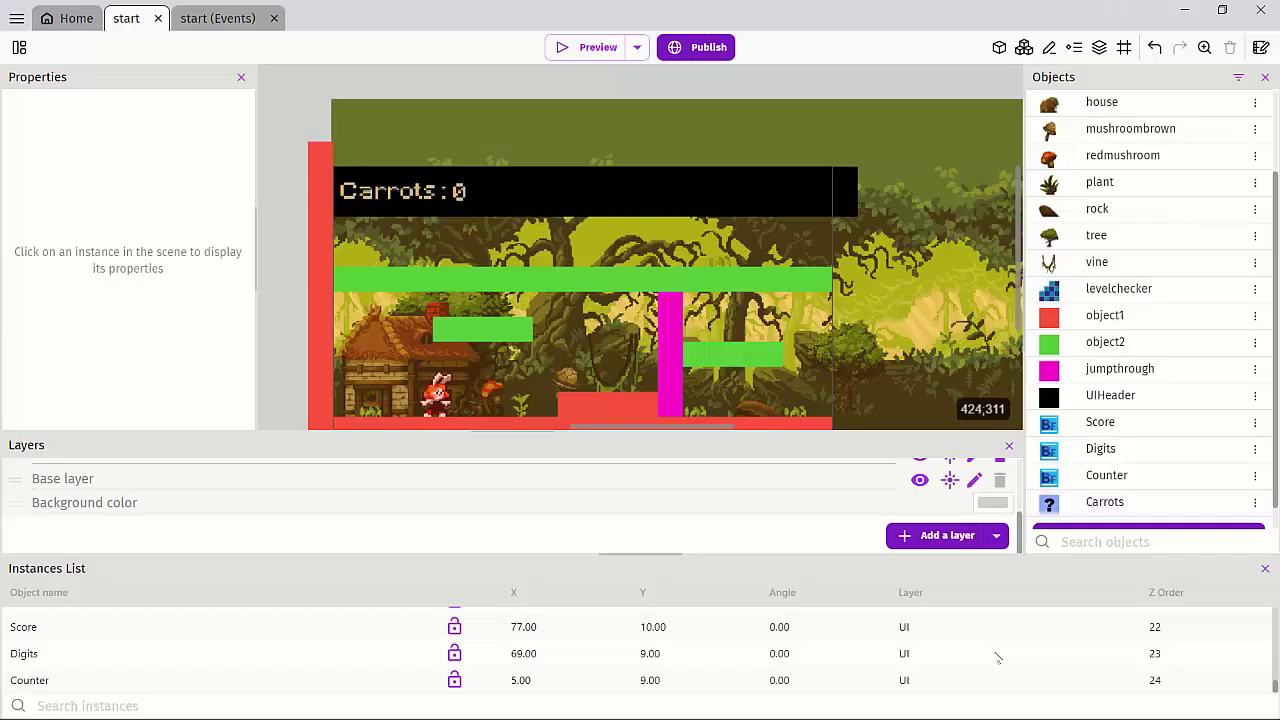
Give the Carrots object its first animation and start adding sprites to it from image files
double_click(1050, 505)
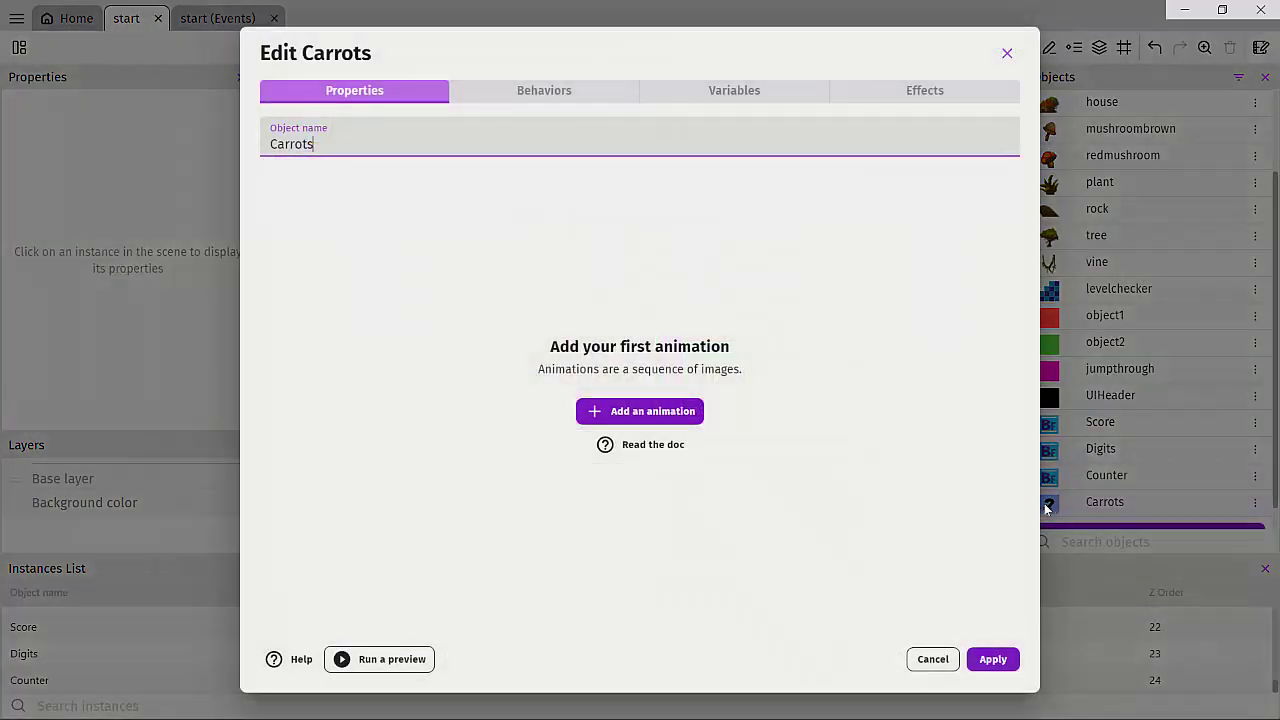
left_click(659, 408)
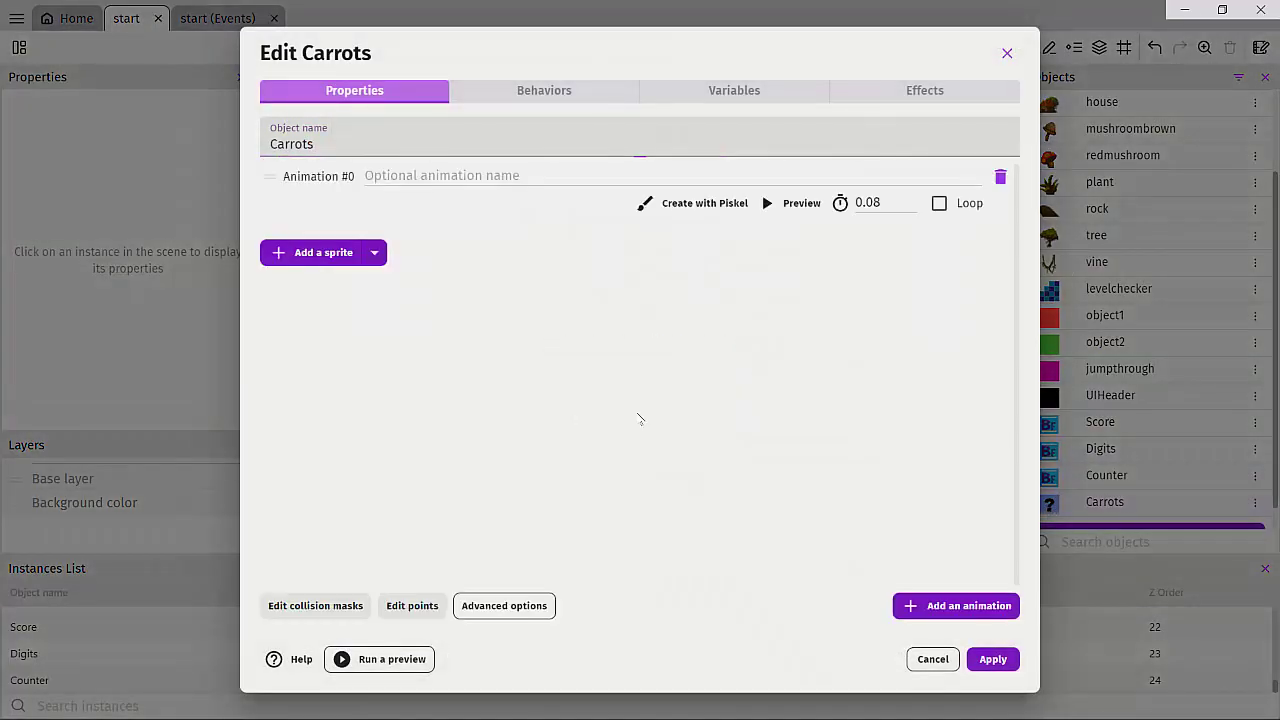
left_click(374, 252)
left_click(400, 281)
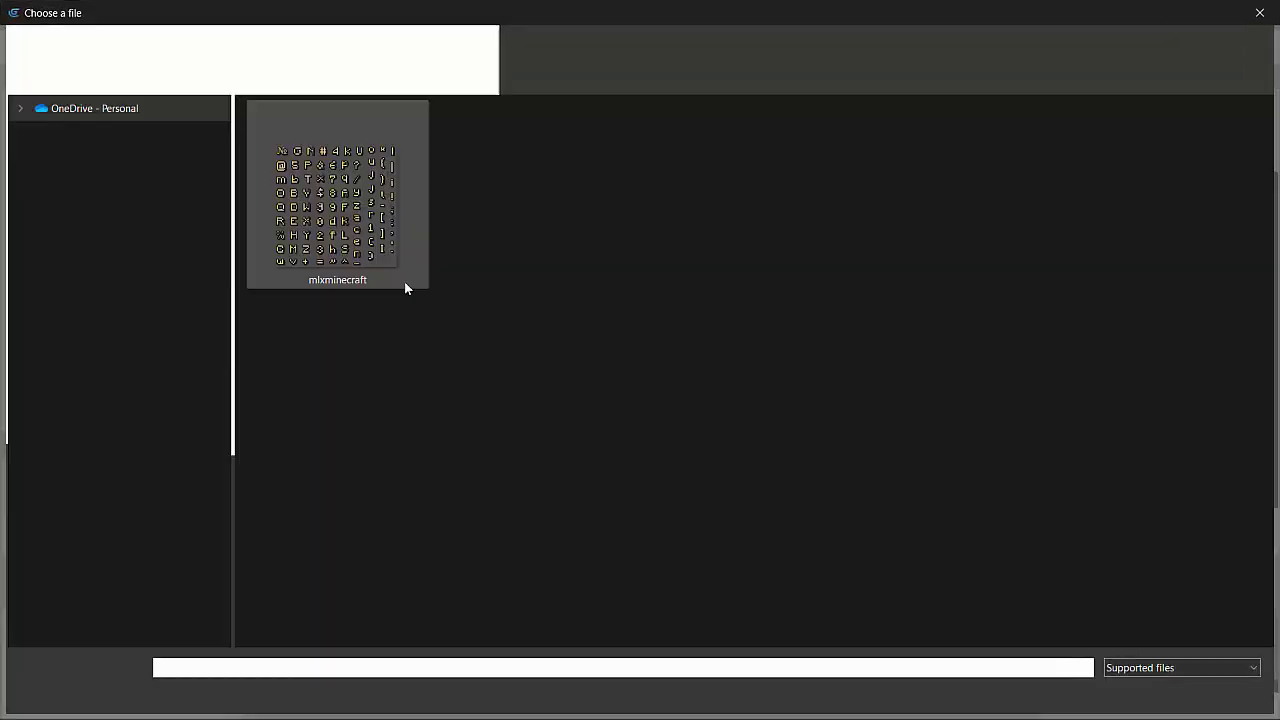
Import all four carrot images into the animation from the carrot folder under FirstProject's Sunny-land-forest-files PNG/sprites/misc assets
left_click(330, 48)
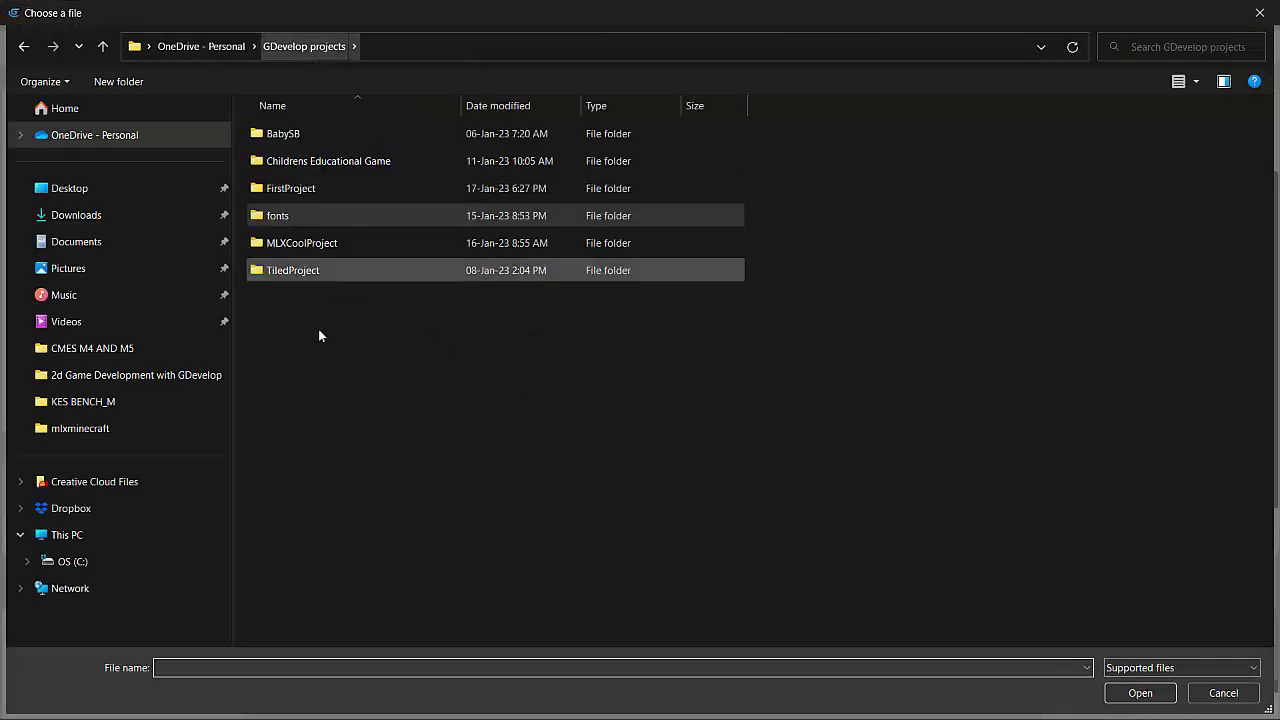
double_click(288, 188)
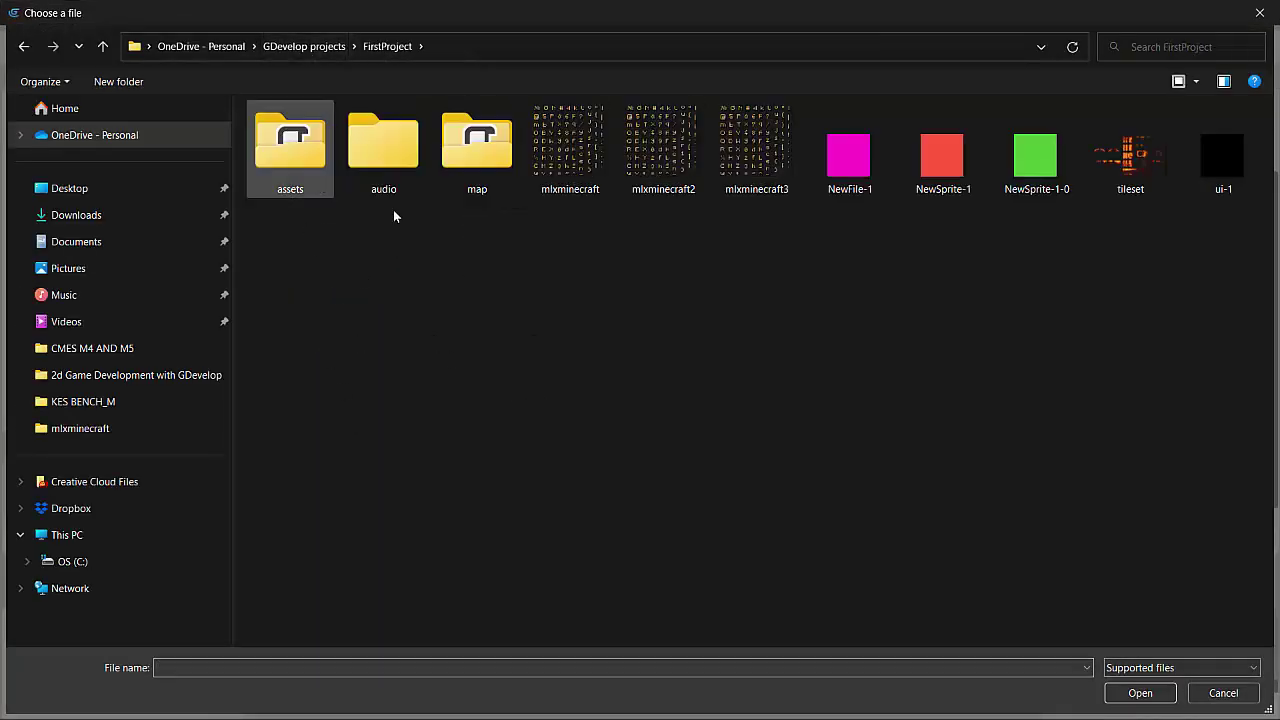
double_click(292, 171)
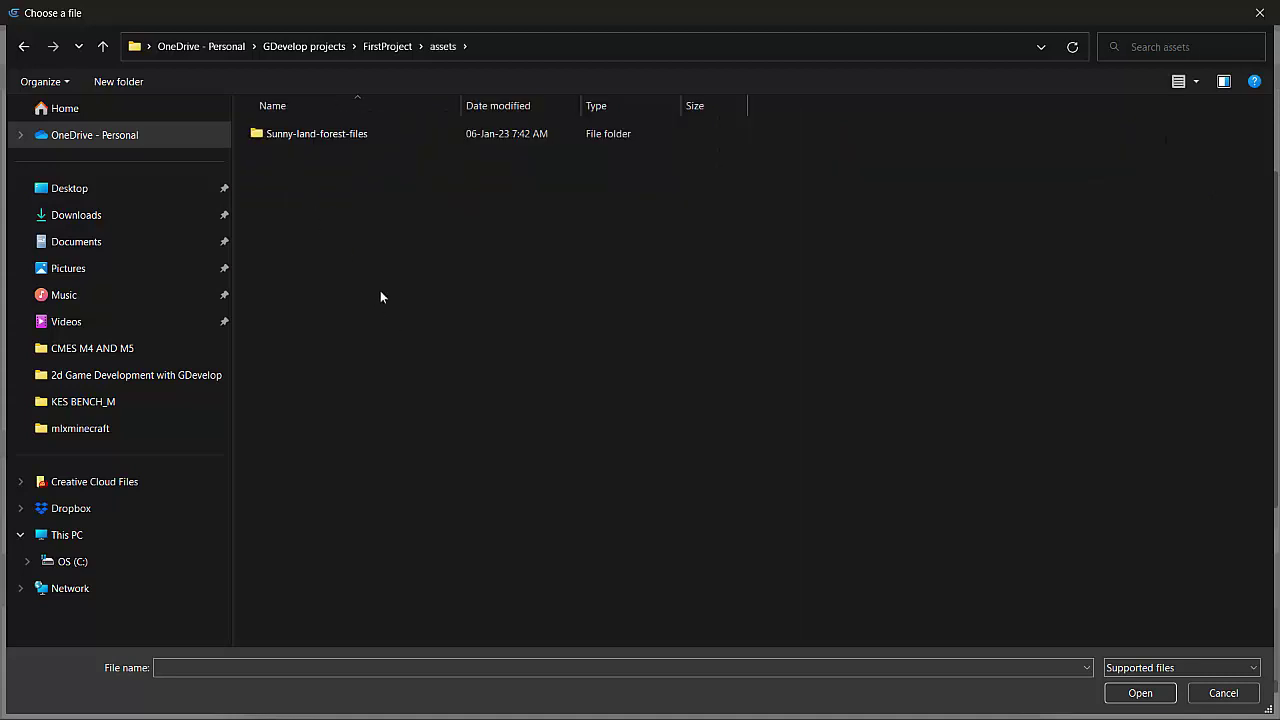
double_click(304, 134)
double_click(302, 162)
double_click(273, 163)
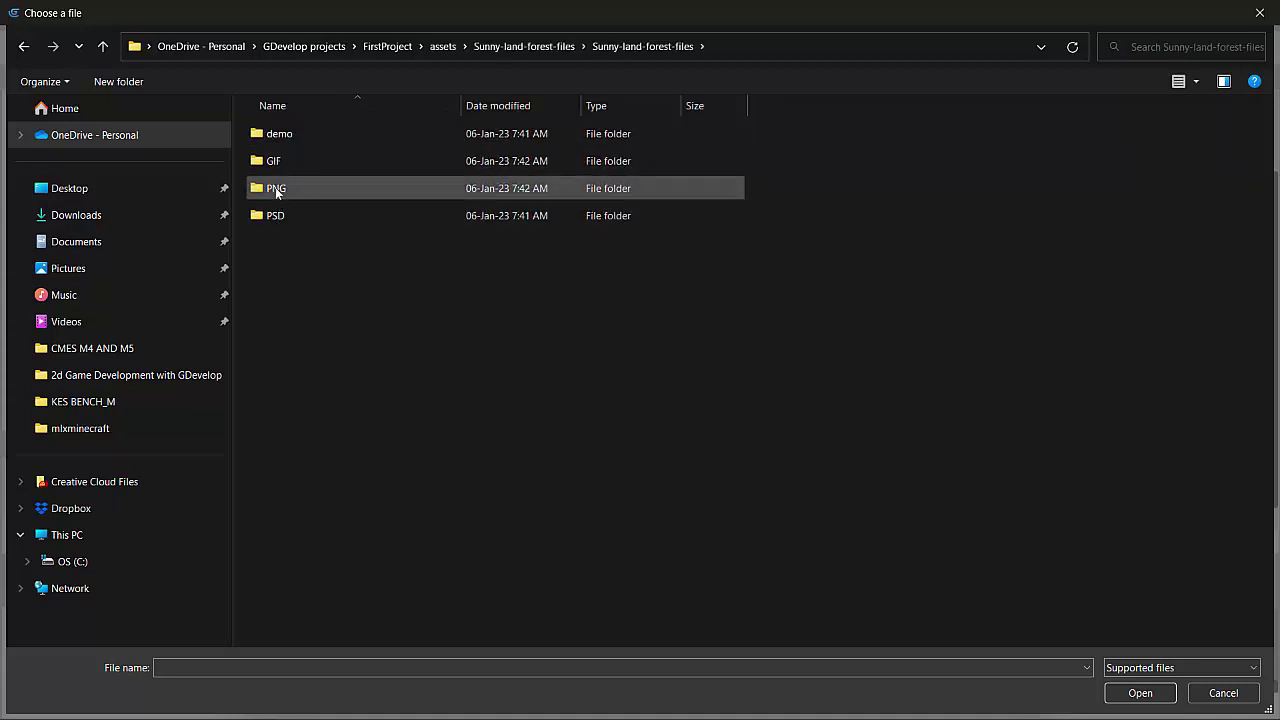
double_click(283, 189)
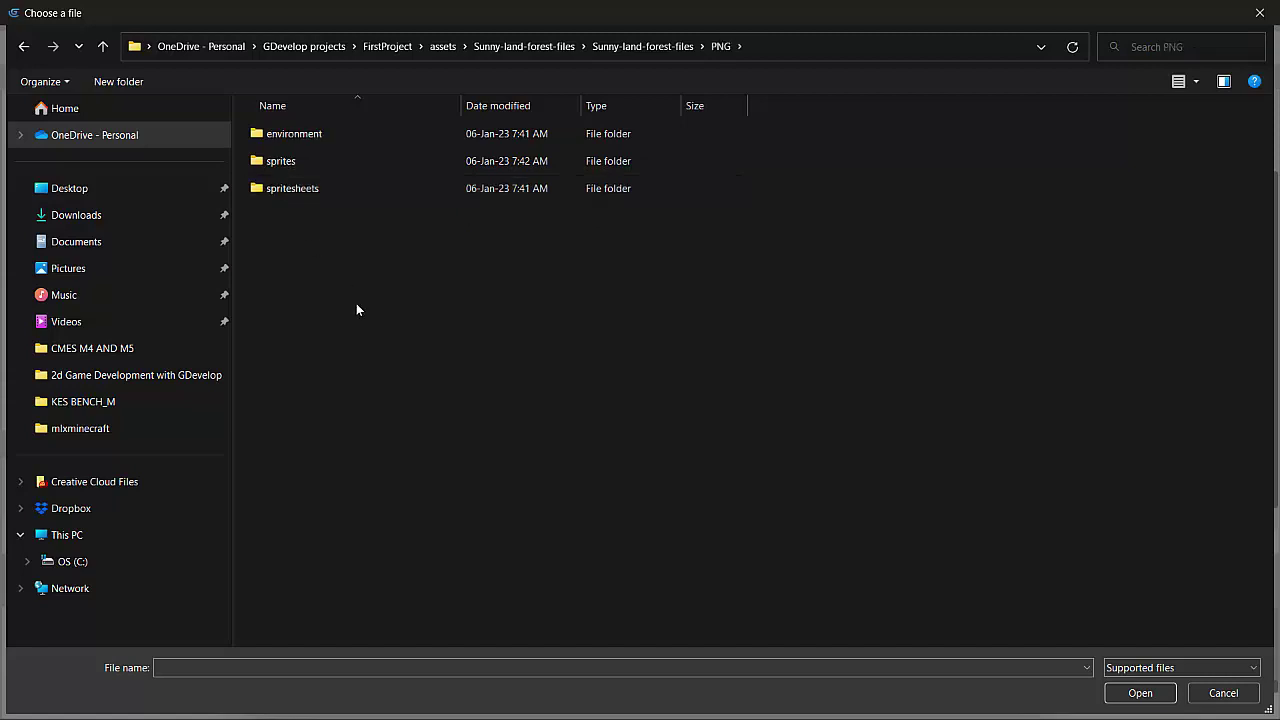
double_click(275, 163)
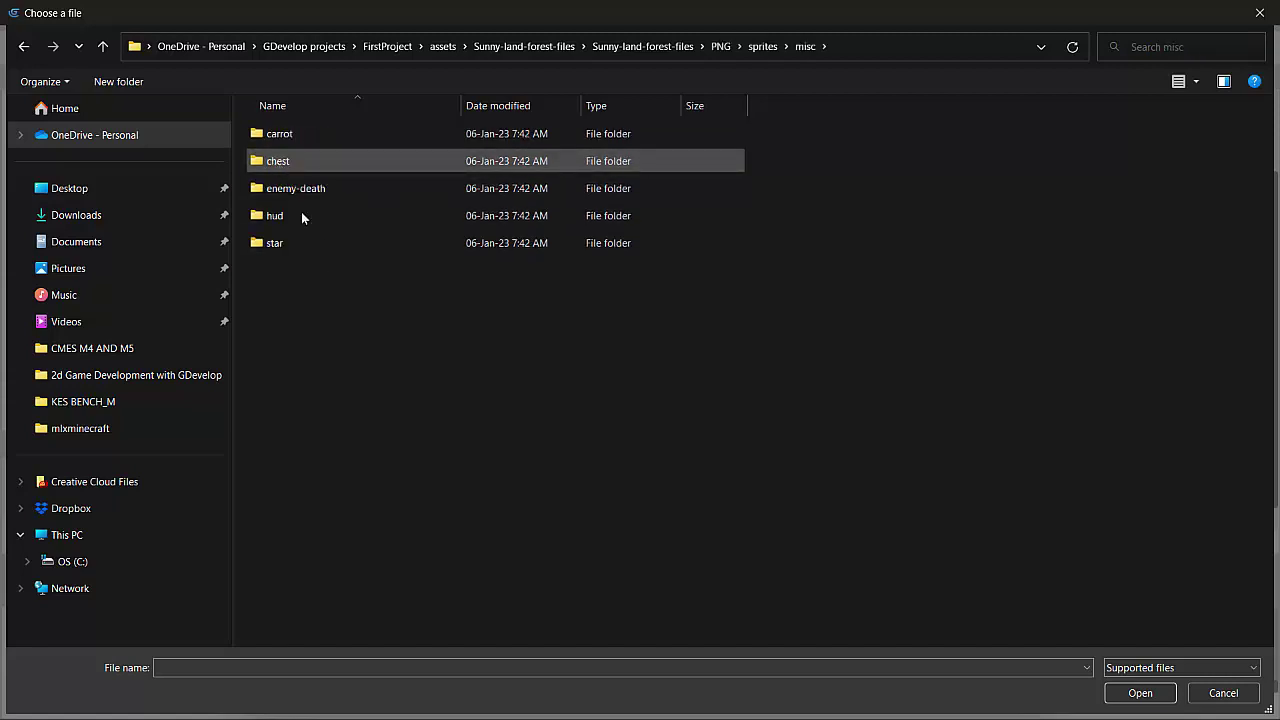
double_click(280, 140)
left_click_drag(628, 240, 314, 125)
left_click(1139, 697)
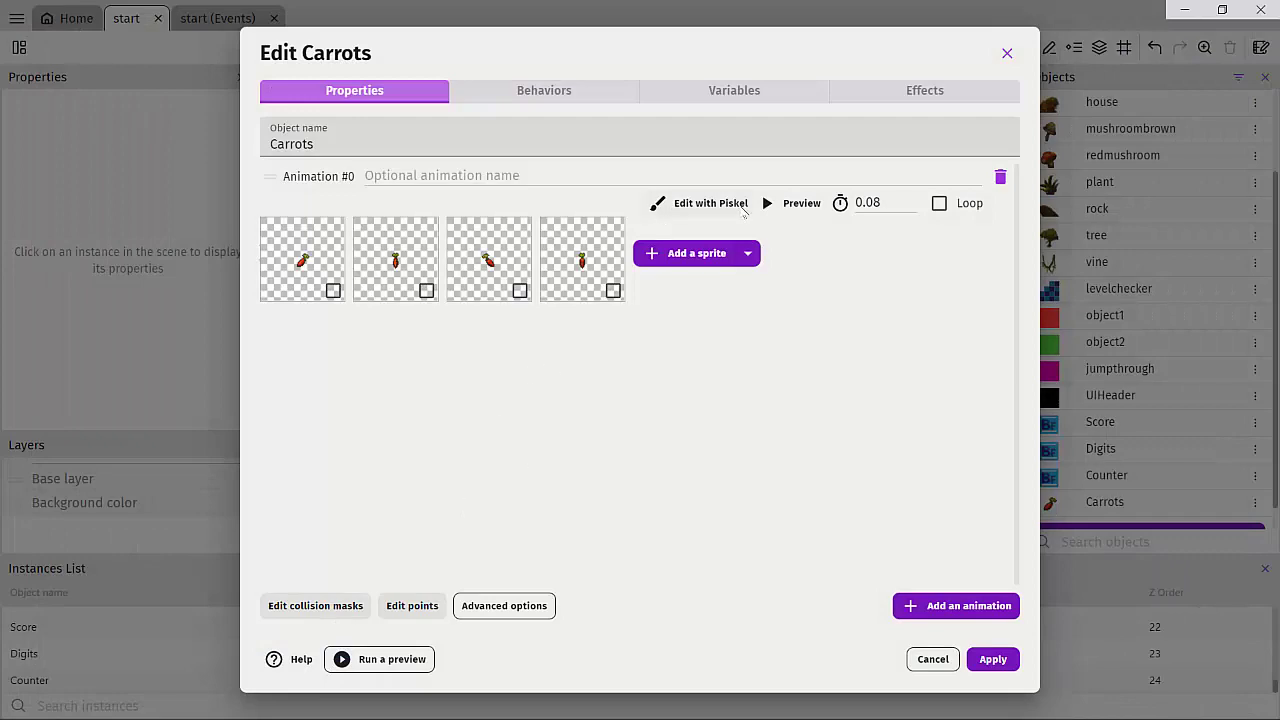
Turn on looping for the carrot animation and preview it with and without the loop
left_click(767, 204)
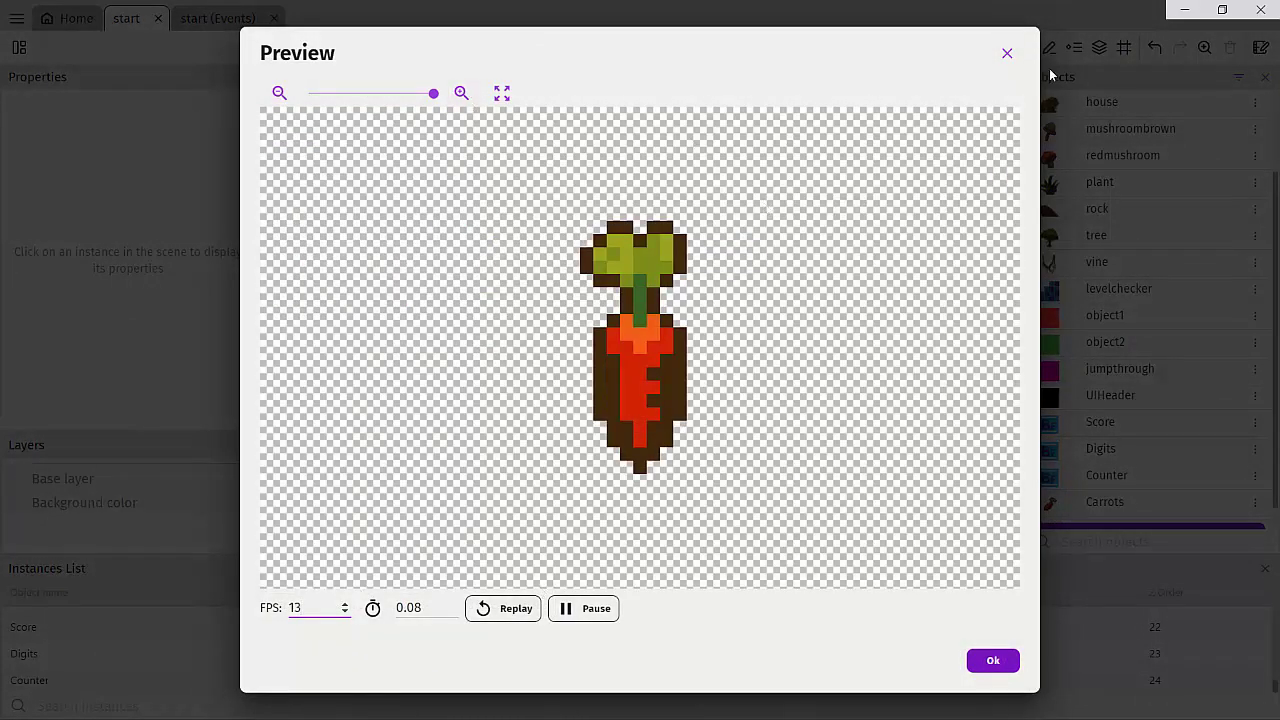
left_click(1008, 52)
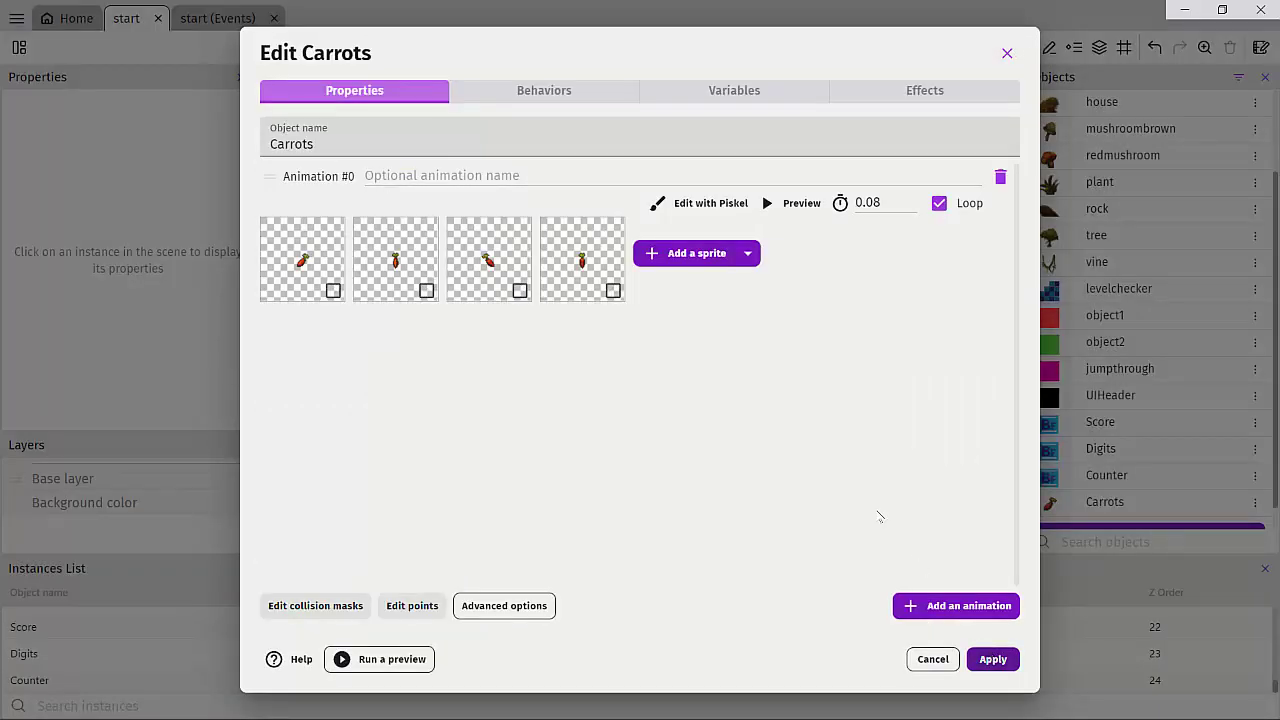
left_click(778, 212)
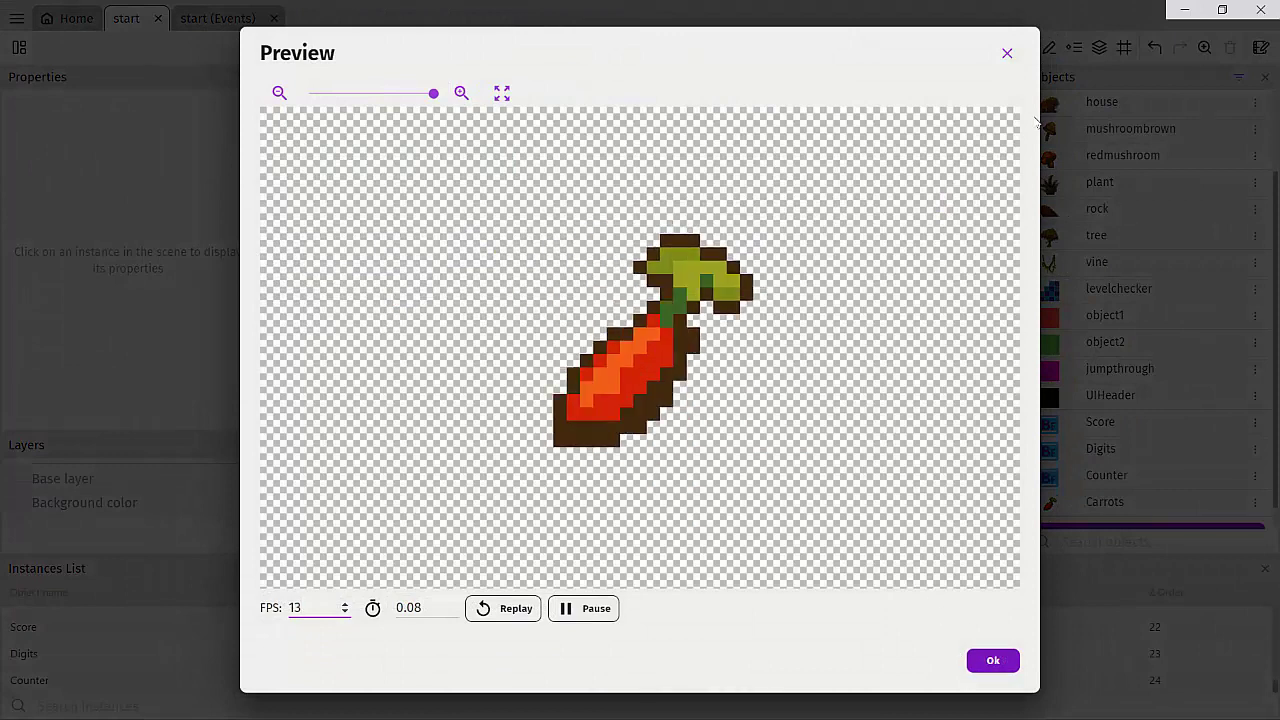
left_click(1008, 54)
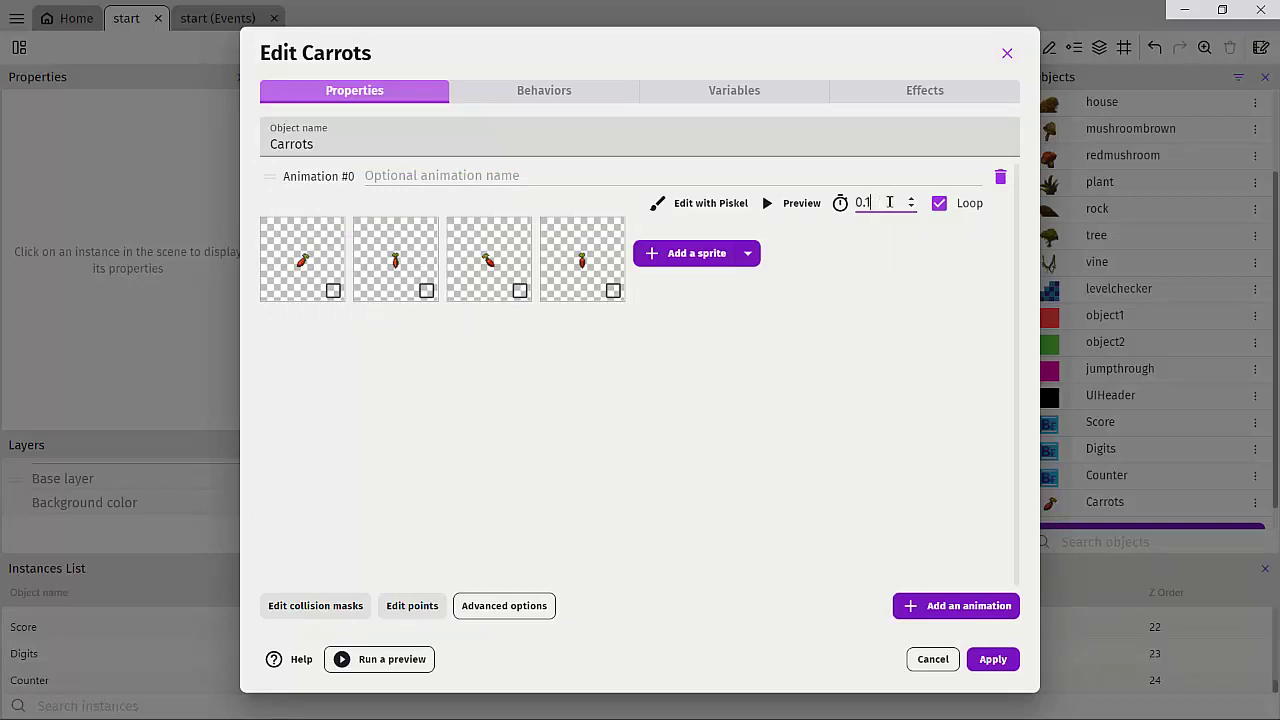
Try times between frames of 0.1 and 0.4 seconds for the carrot animation, previewing each one
left_click(790, 203)
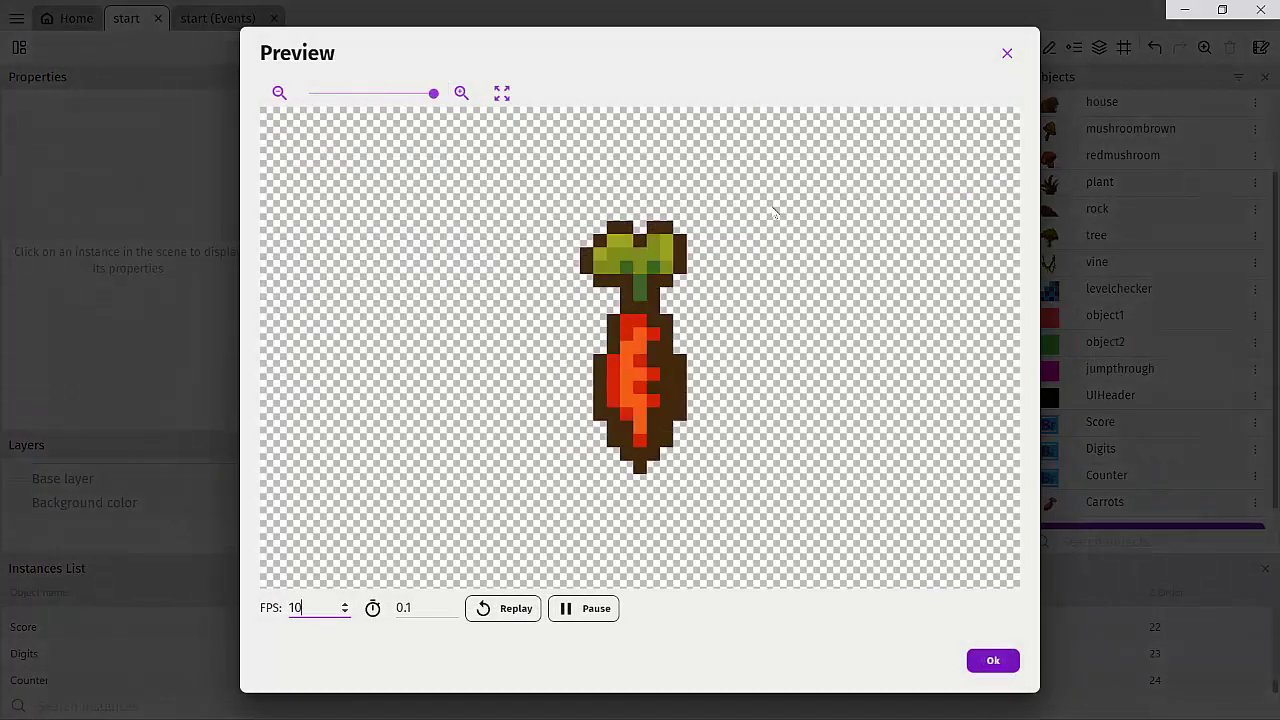
left_click(1006, 54)
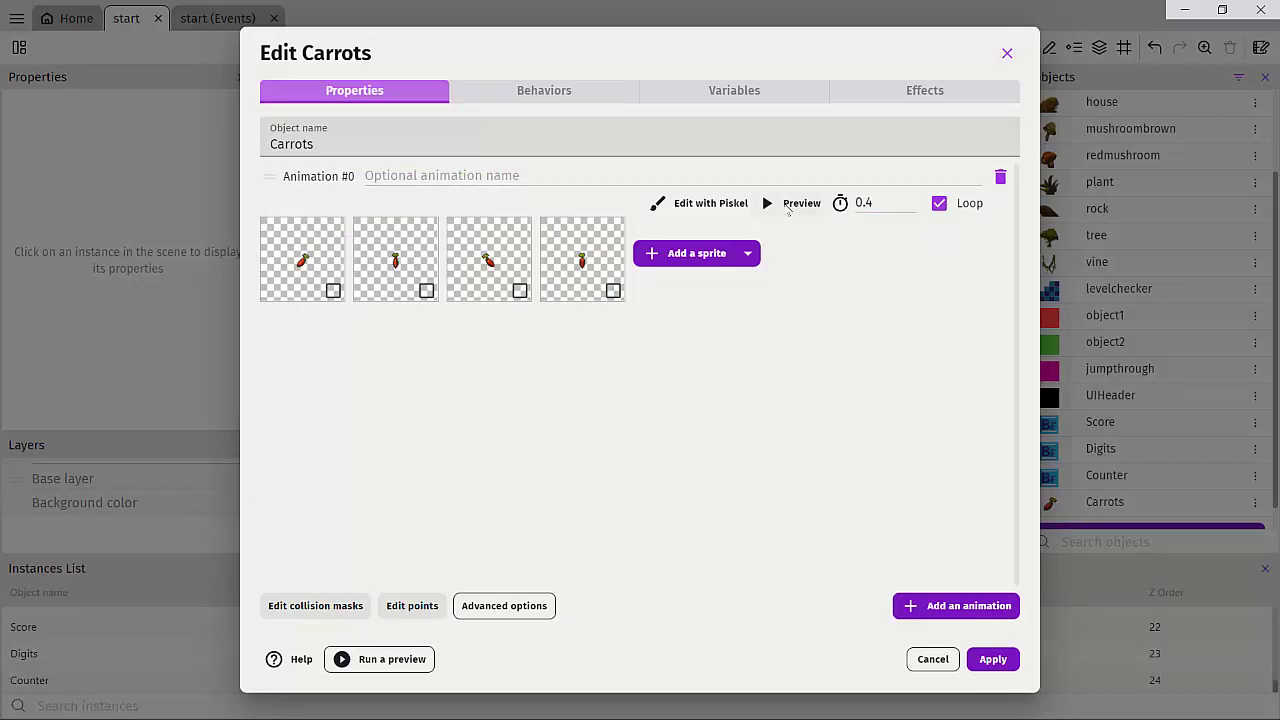
left_click(789, 208)
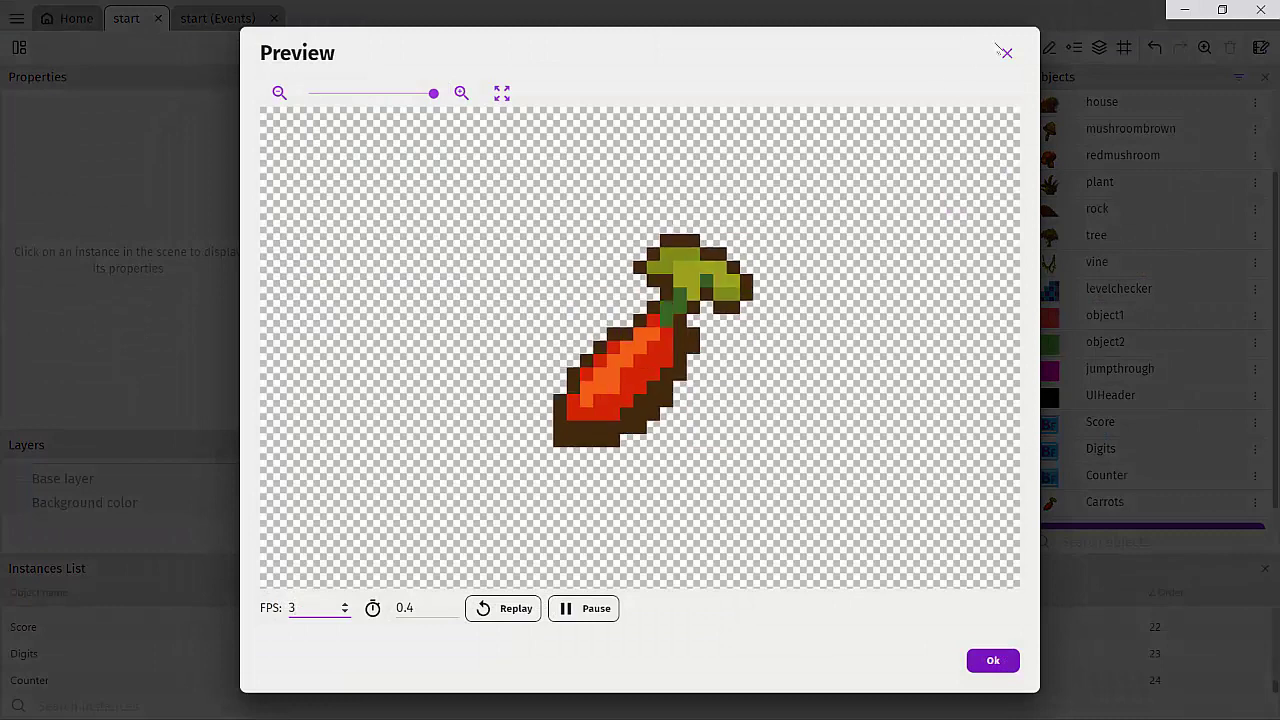
left_click(1005, 52)
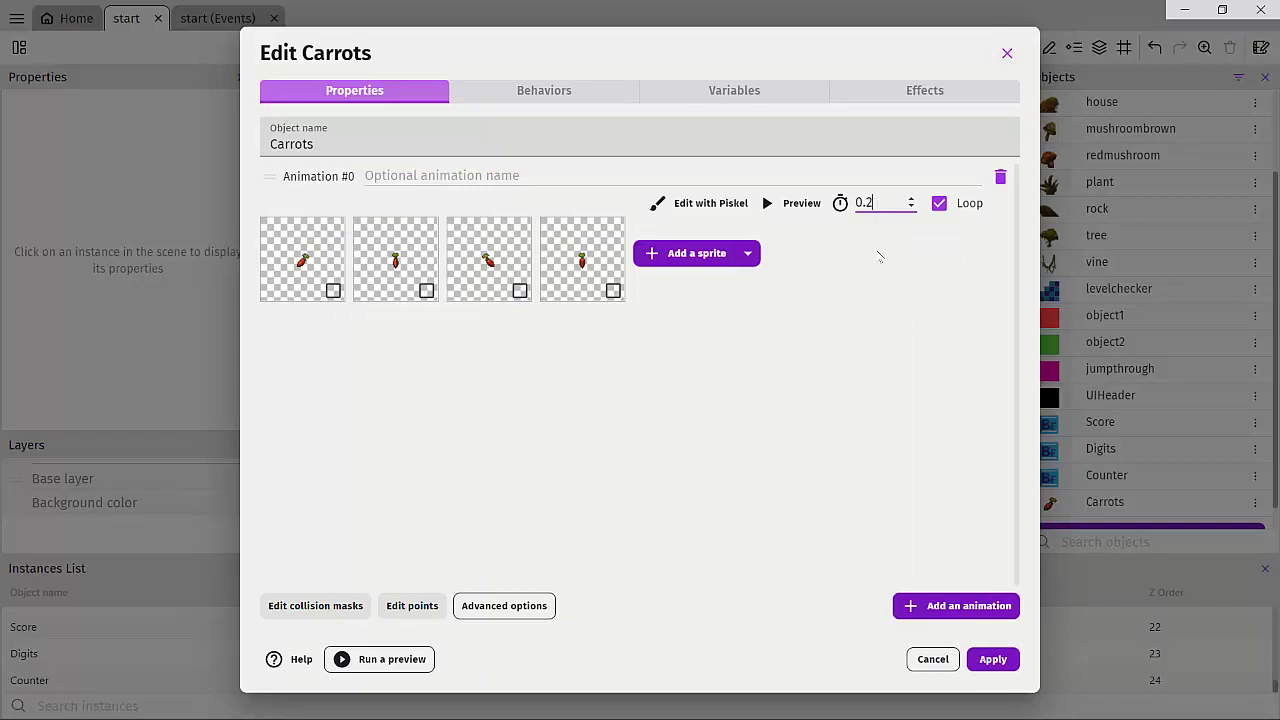
Set the carrot animation's time between frames to 0.2 seconds, preview it, and apply the object's changes
left_click(772, 208)
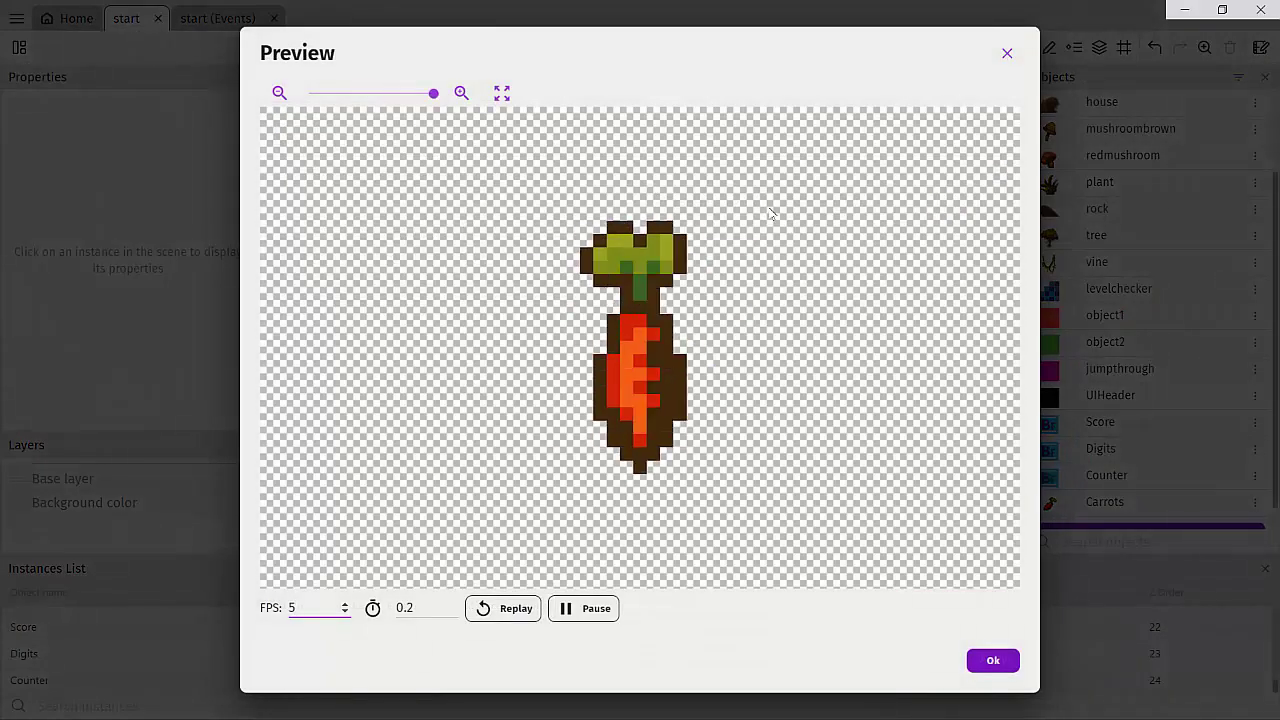
left_click(1006, 52)
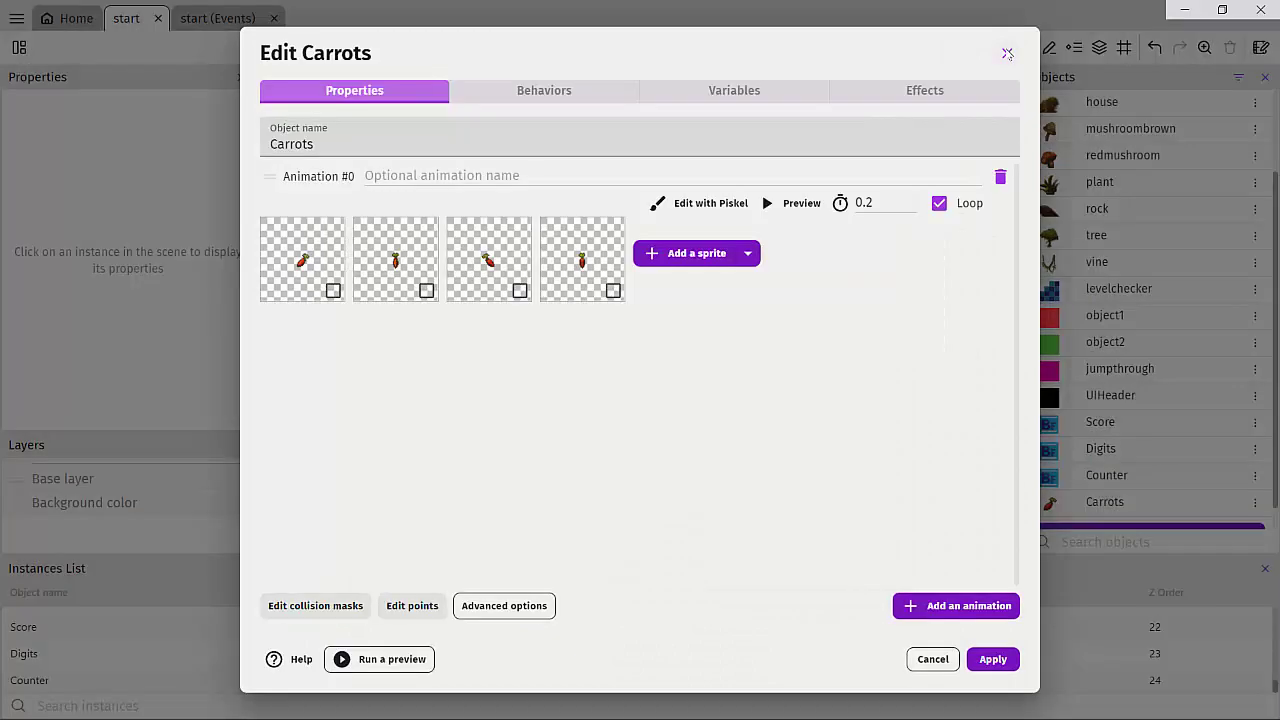
left_click(1000, 659)
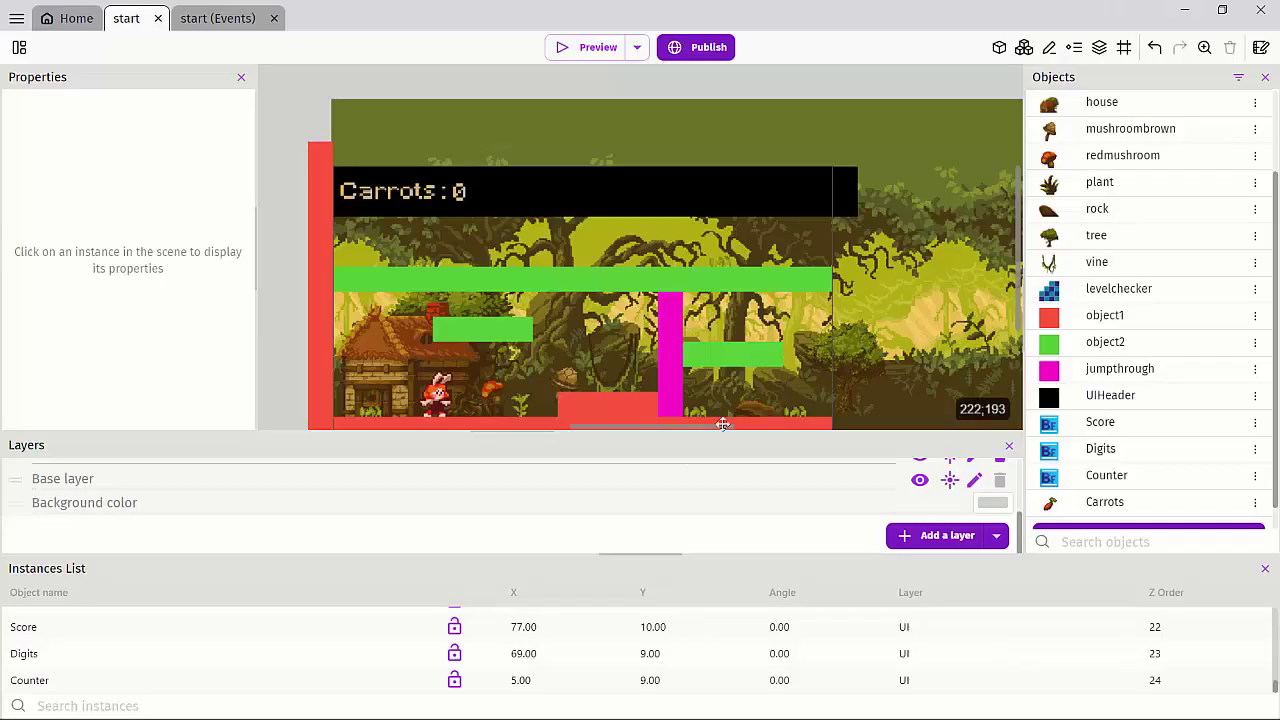
scroll(746, 397, "down", 5, "ctrl")
scroll(587, 301, "down", 2)
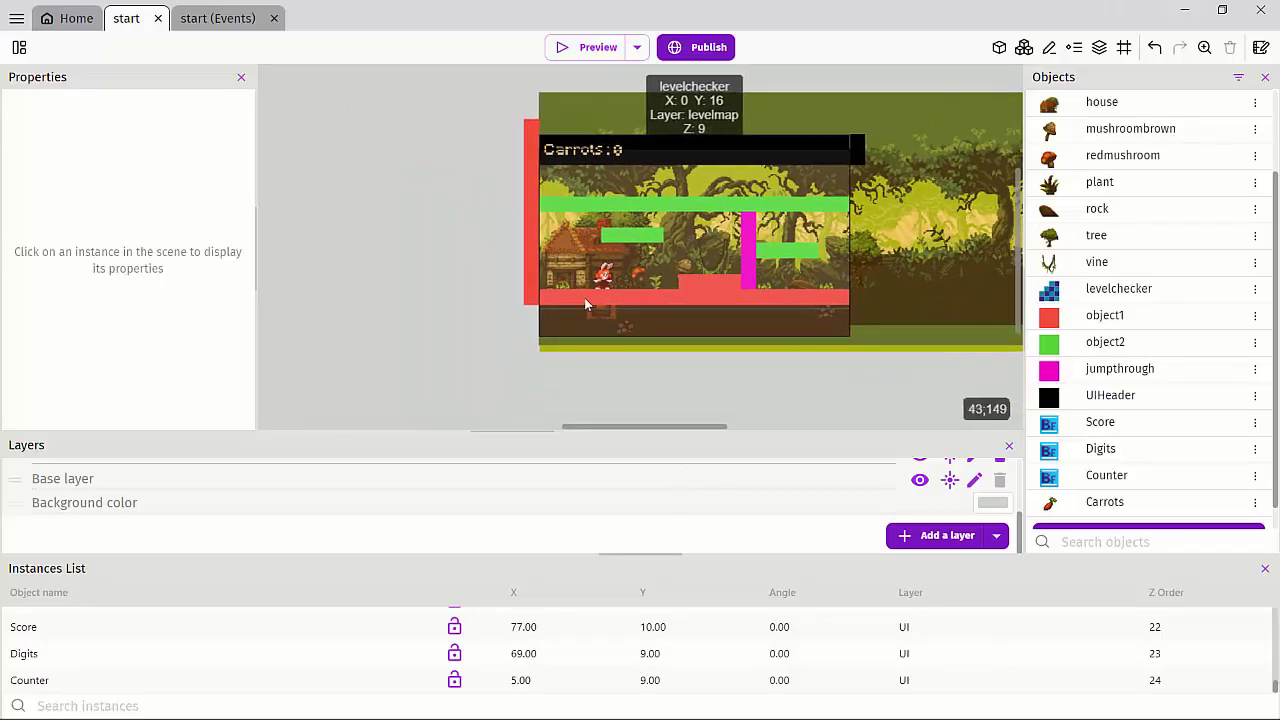
scroll(590, 290, "up", 5, "ctrl")
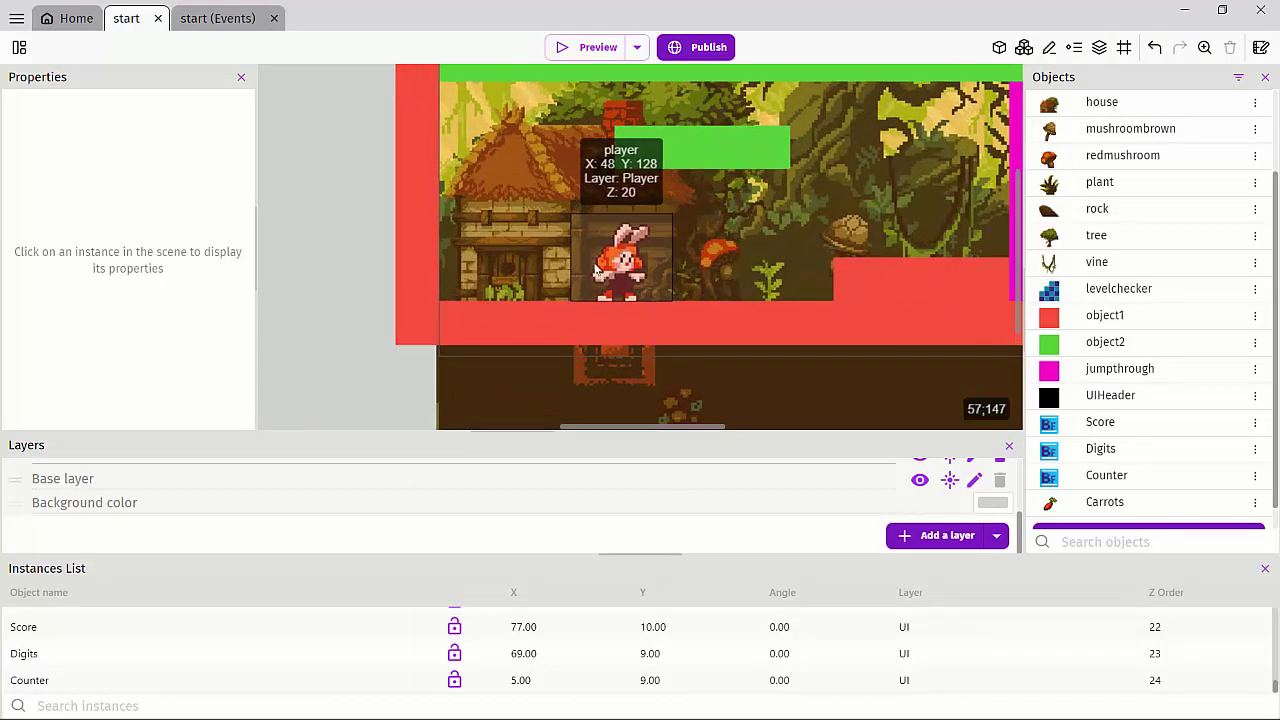
Place a Carrots instance just right of the player at about X 93, Y 143, and assign it to the Player layer
scroll(501, 229, "up", 2, "ctrl")
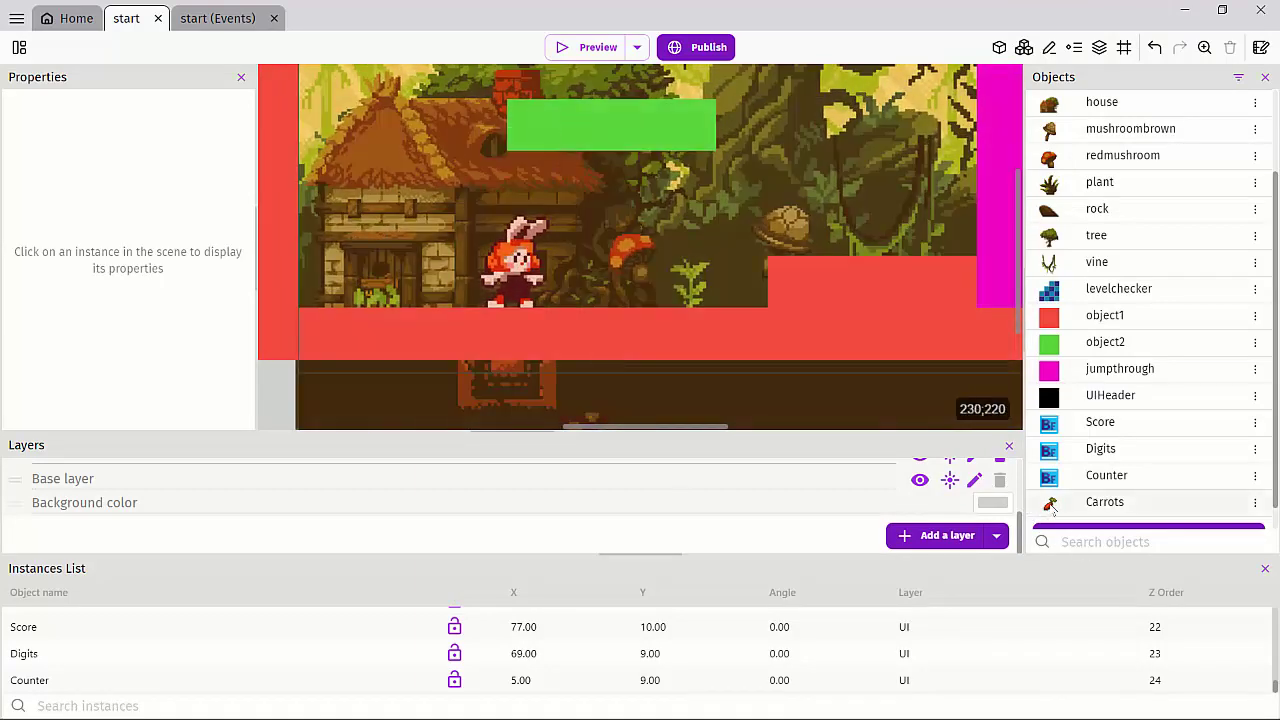
left_click(1052, 503)
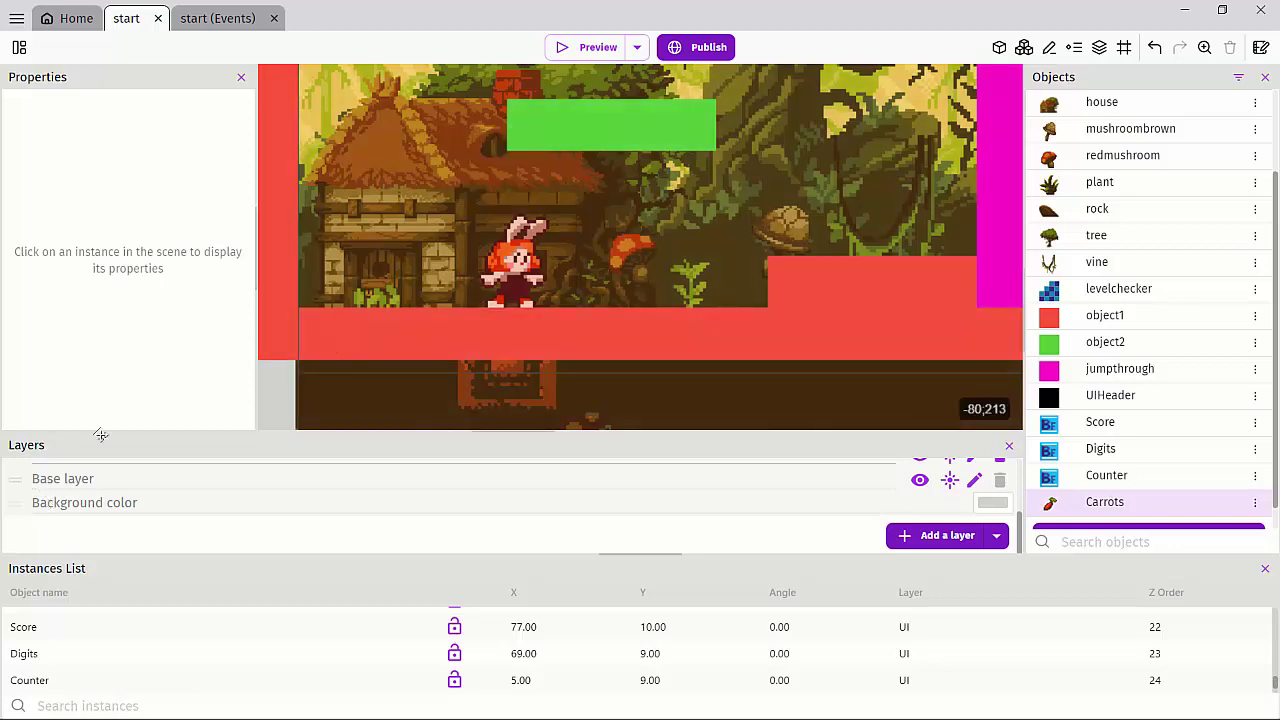
scroll(177, 612, "down", 1)
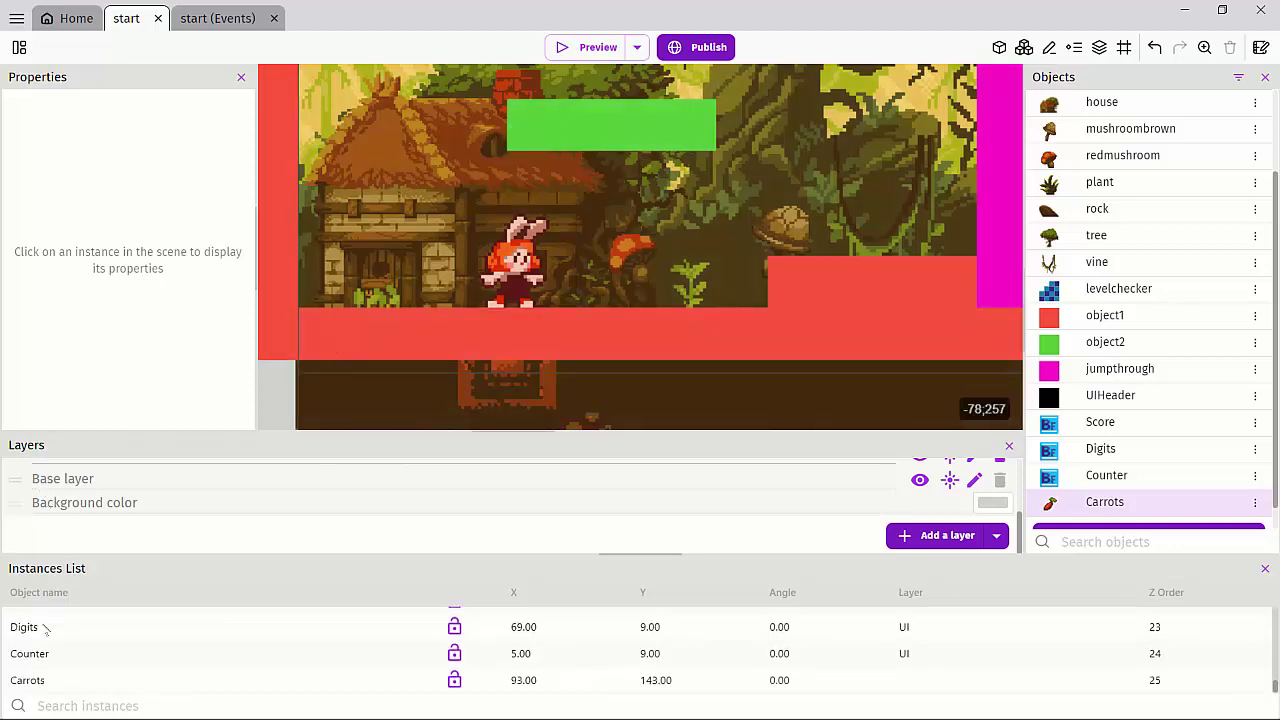
left_click(27, 681)
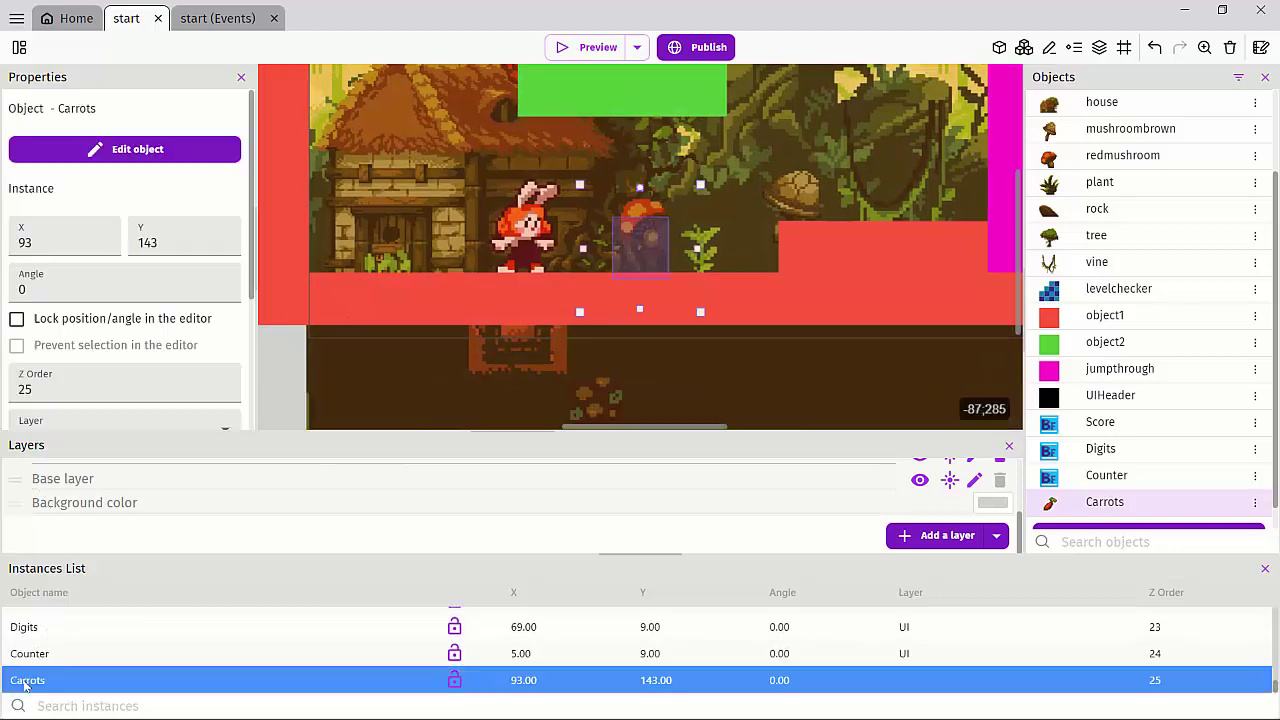
scroll(65, 244, "down", 2)
left_click(65, 219)
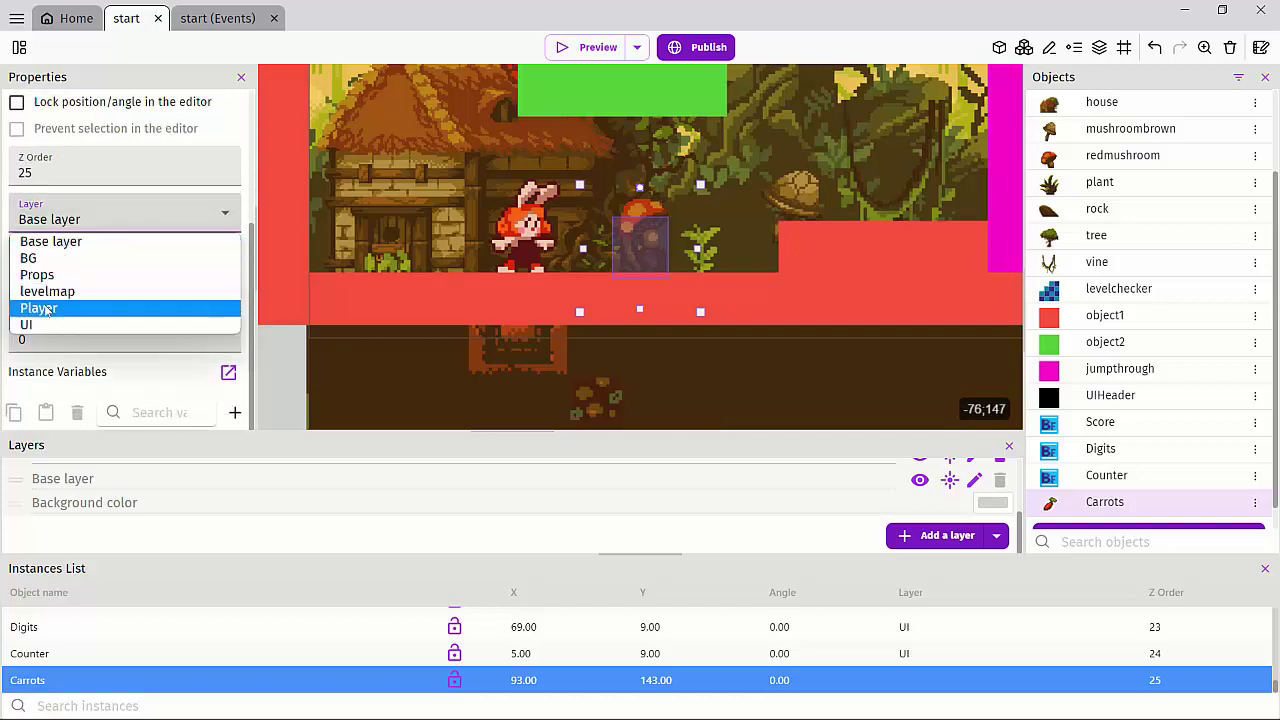
left_click(40, 308)
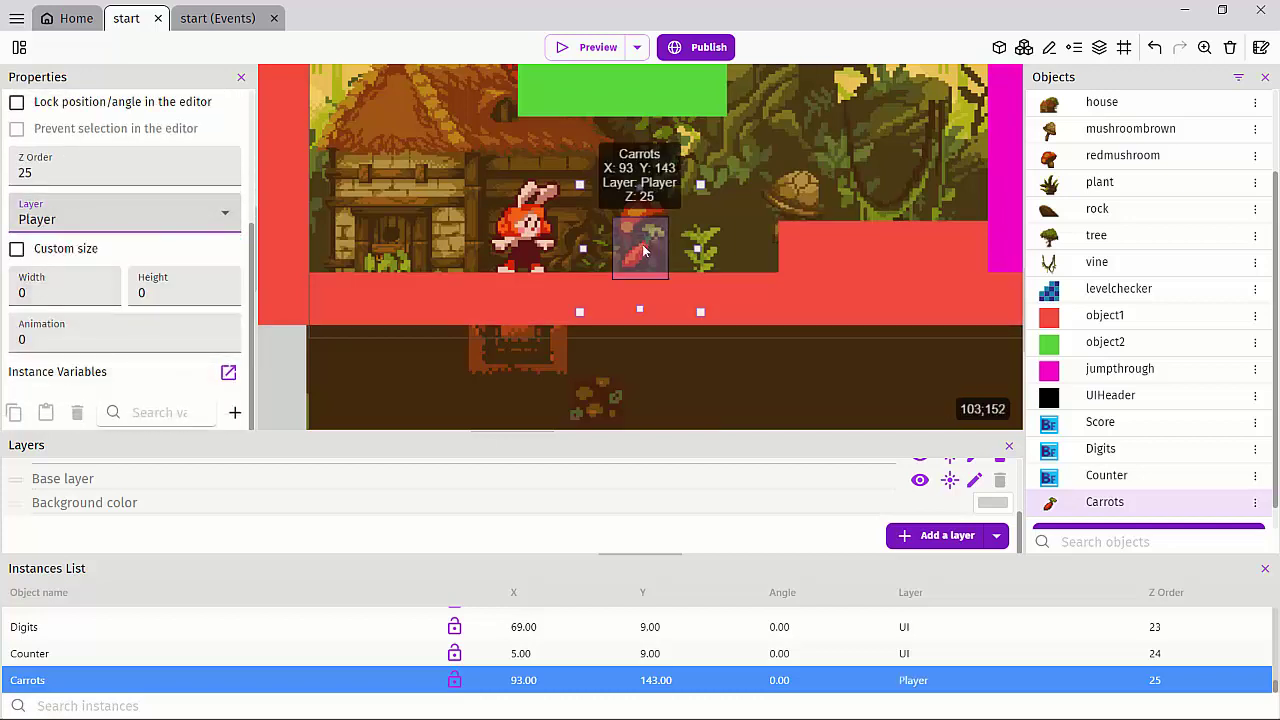
Duplicate the carrot and place the copy in front of the house door at about X 20, Y 142
right_click(643, 252)
left_click(665, 323)
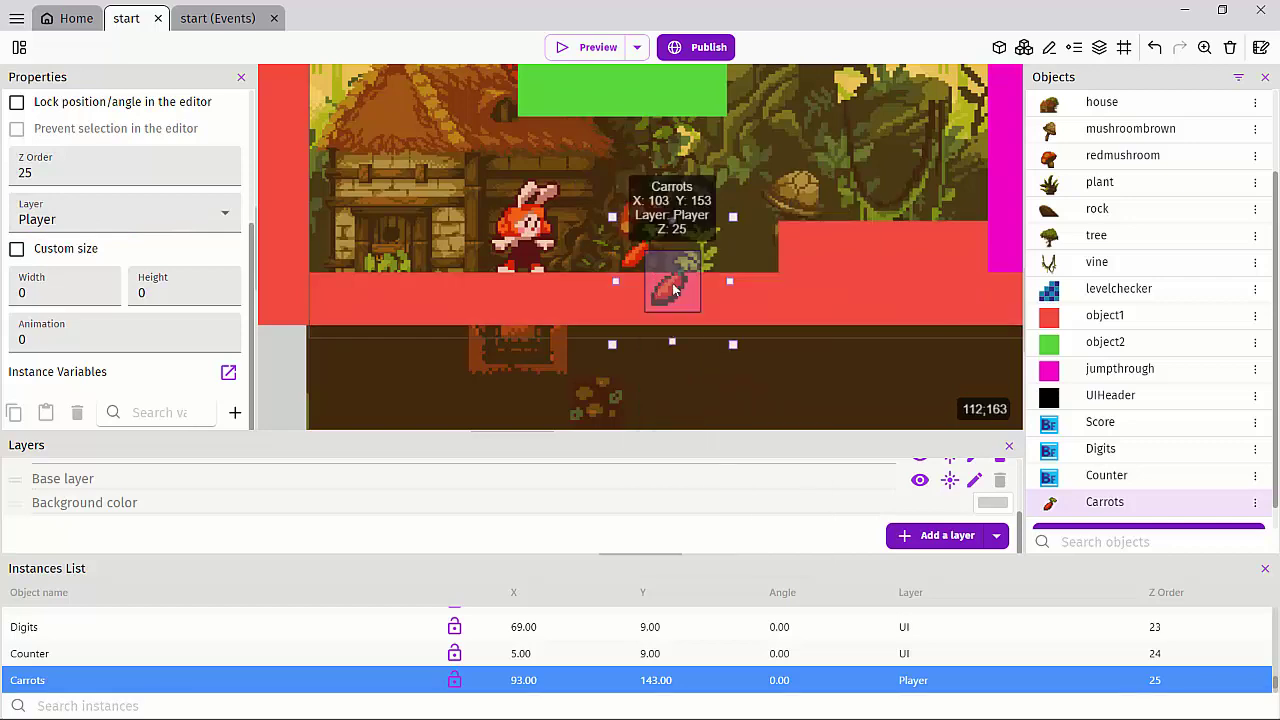
left_click_drag(673, 290, 402, 252)
Duplicate the carrot beside the player and place the copy near the plant at about X 122, Y 142
left_click(636, 250)
right_click(636, 256)
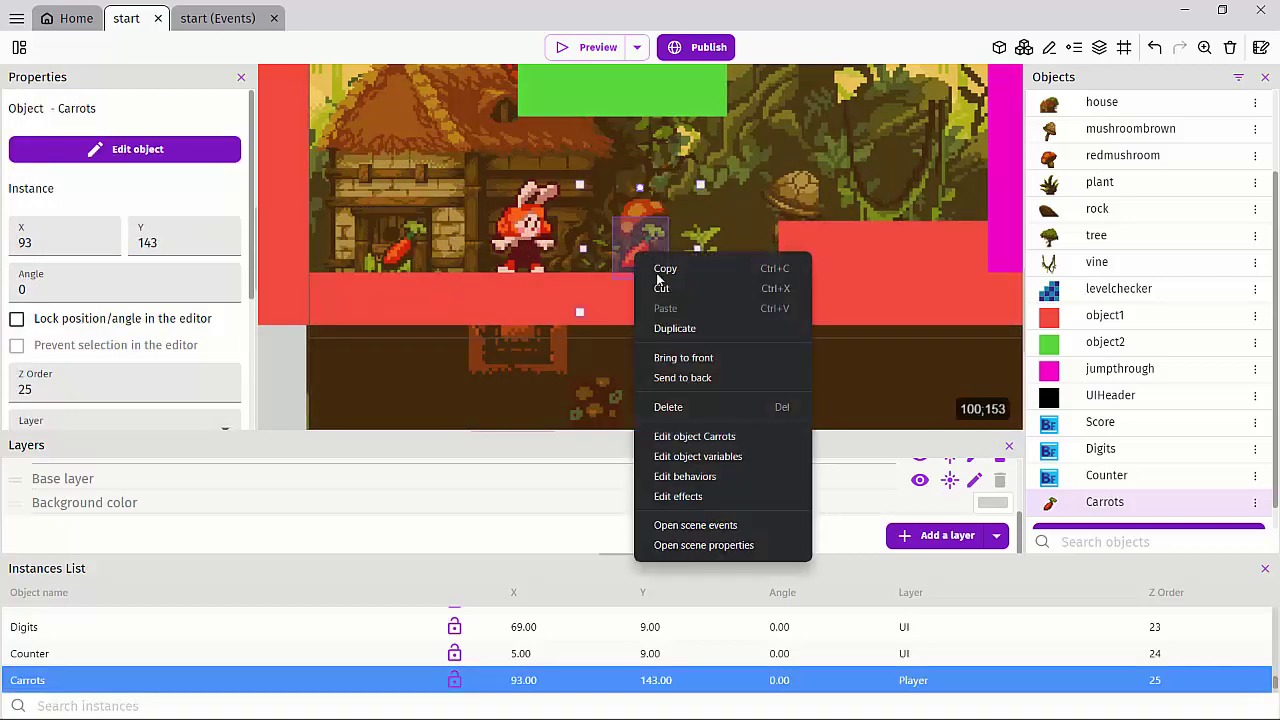
left_click(676, 328)
left_click_drag(676, 300, 748, 211)
scroll(398, 146, "down", 3)
middle_click_drag(398, 146, 424, 274)
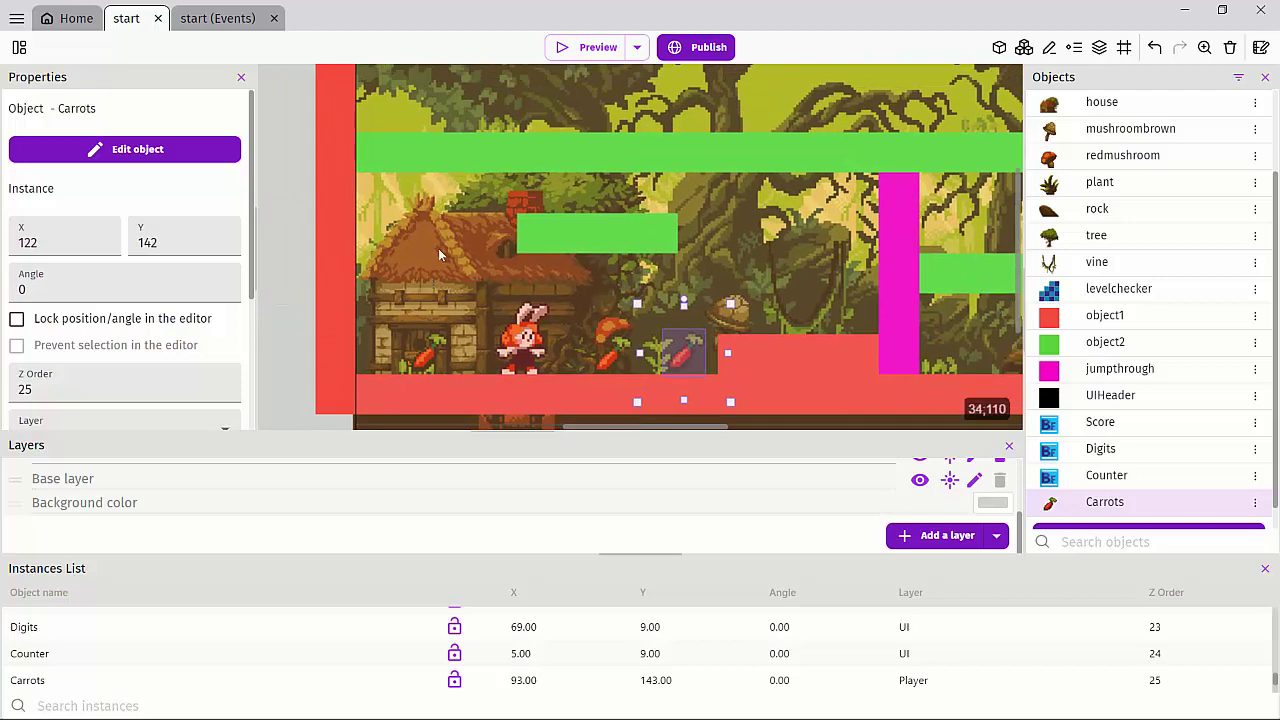
left_click(435, 246)
left_click(296, 218)
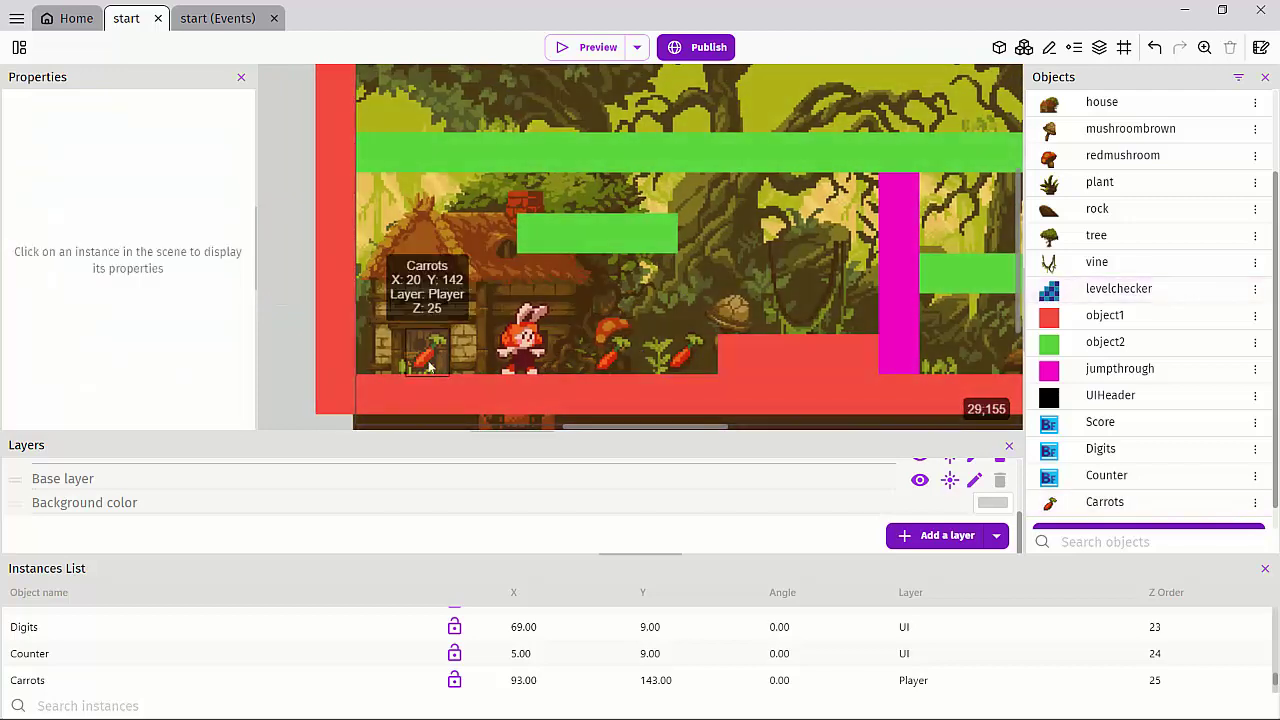
Duplicate the carrot at the house door and place the copy directly above it
left_click(430, 365)
right_click(446, 403)
left_click(450, 438)
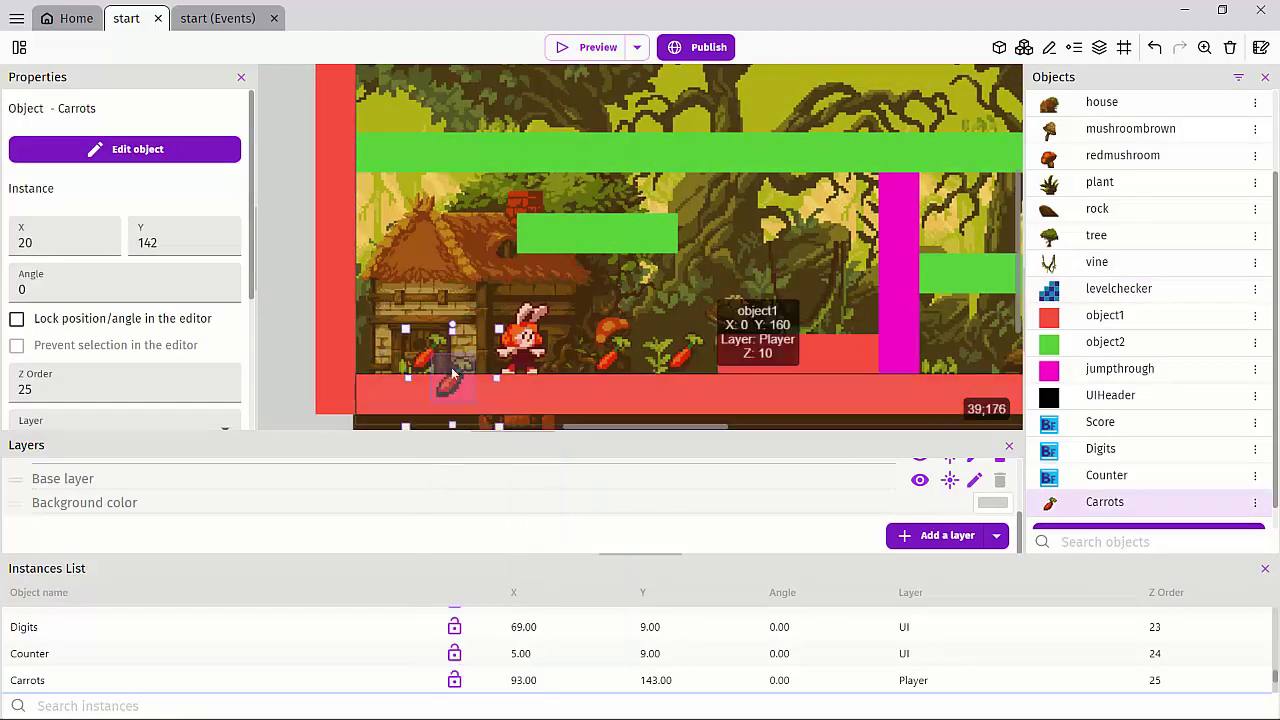
left_click_drag(456, 380, 432, 290)
left_click(270, 225)
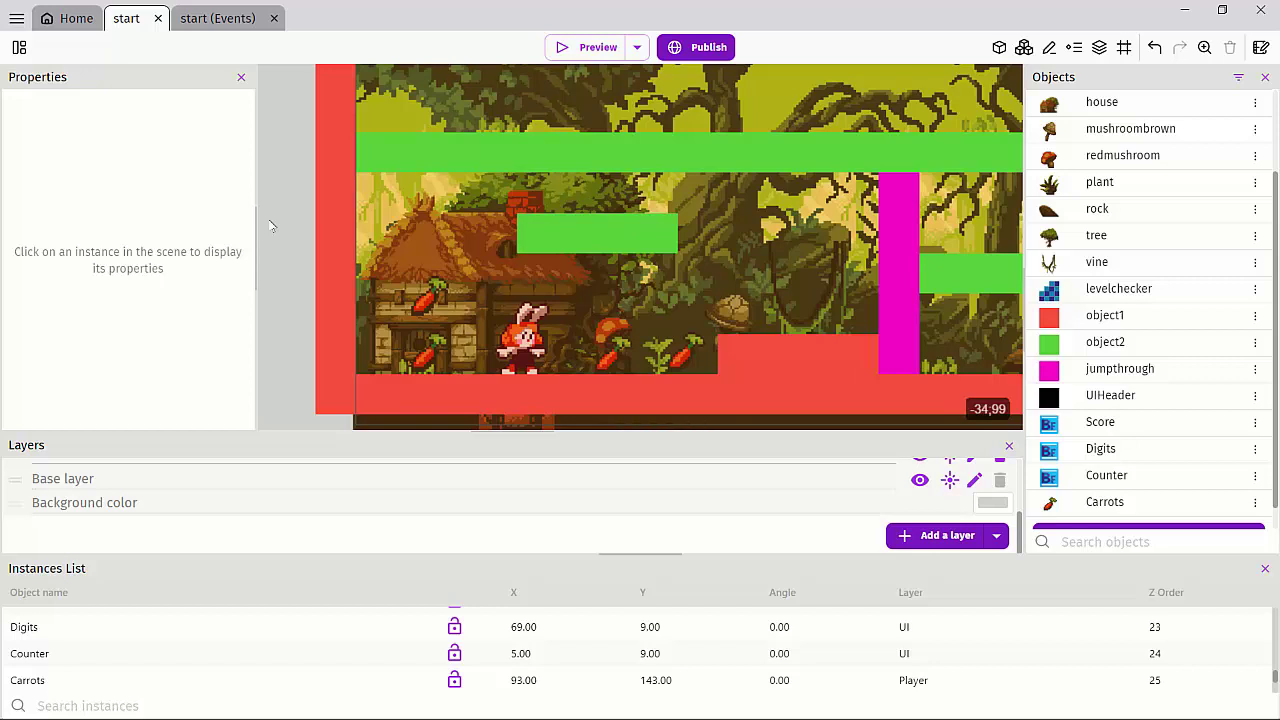
Launch a preview of the game and maximize its window to check the placed carrots
scroll(270, 225, "down", 3, "ctrl")
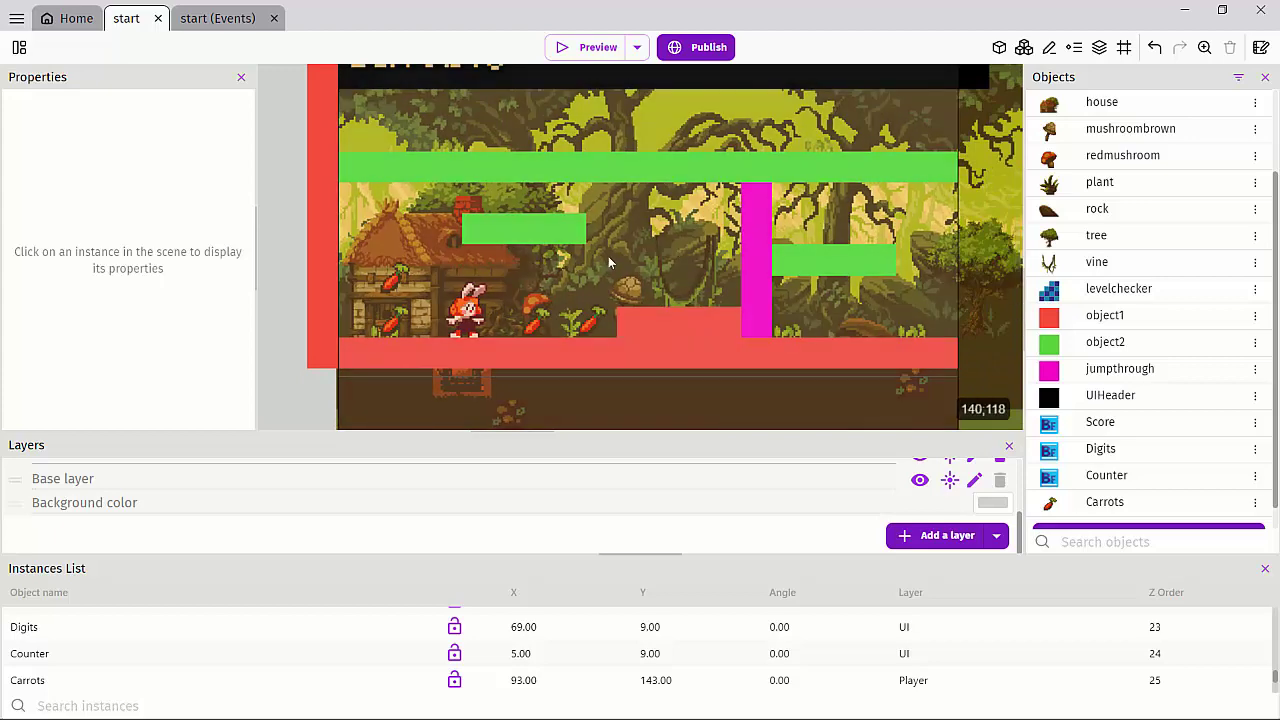
left_click(567, 48)
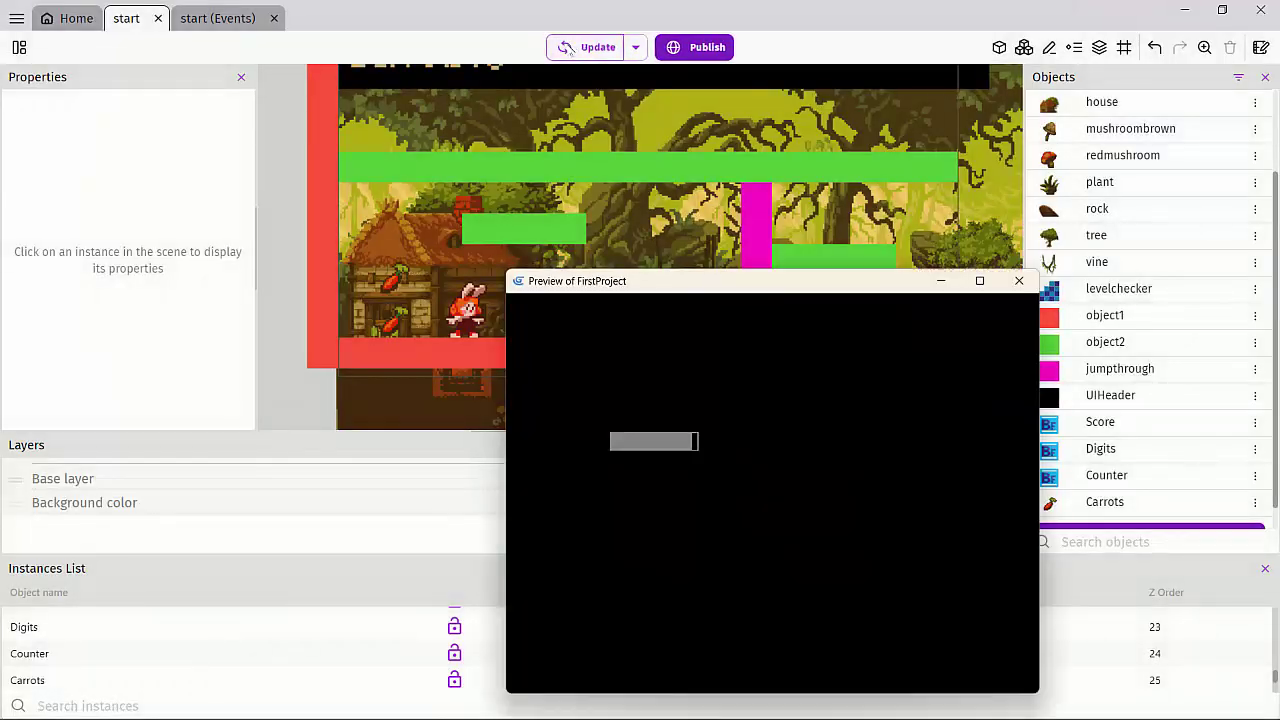
left_click(977, 281)
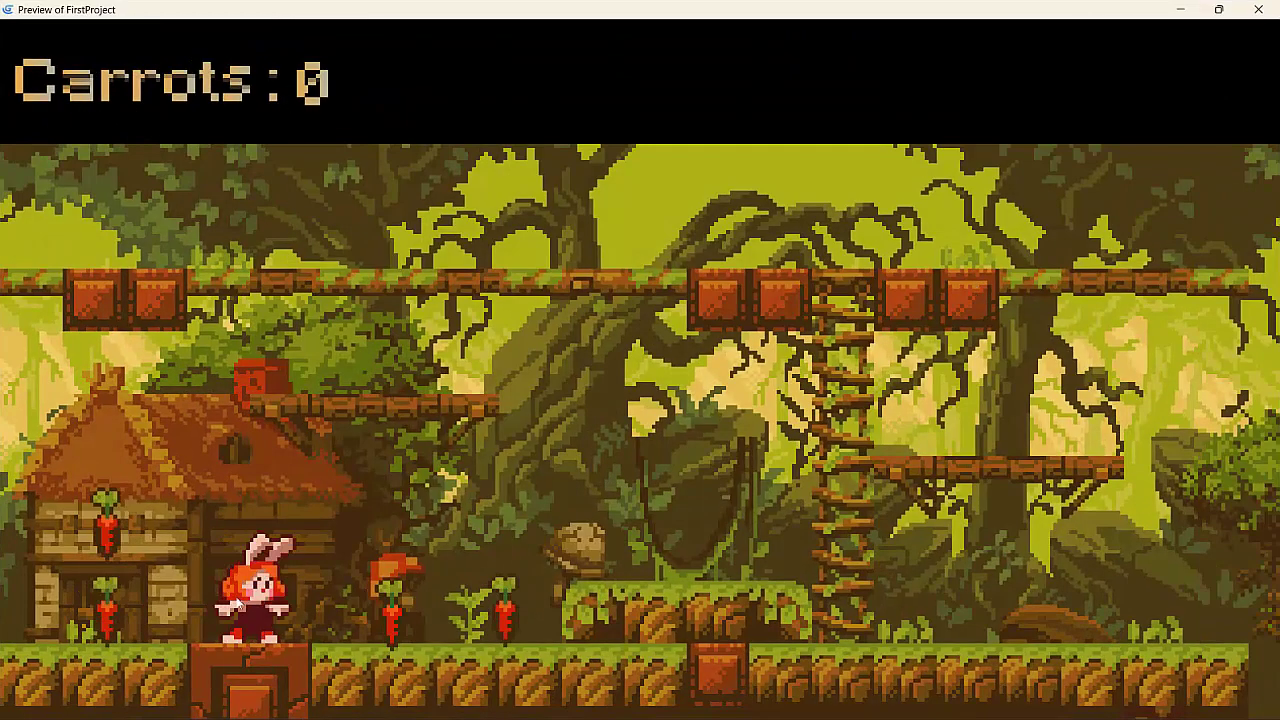
Walk the player left and right past the carrots in the preview to compare their layering and check the Carrots counter
key("Right")
key("Left")
key("Right")
key("Left")
key("Right")
key("Left")
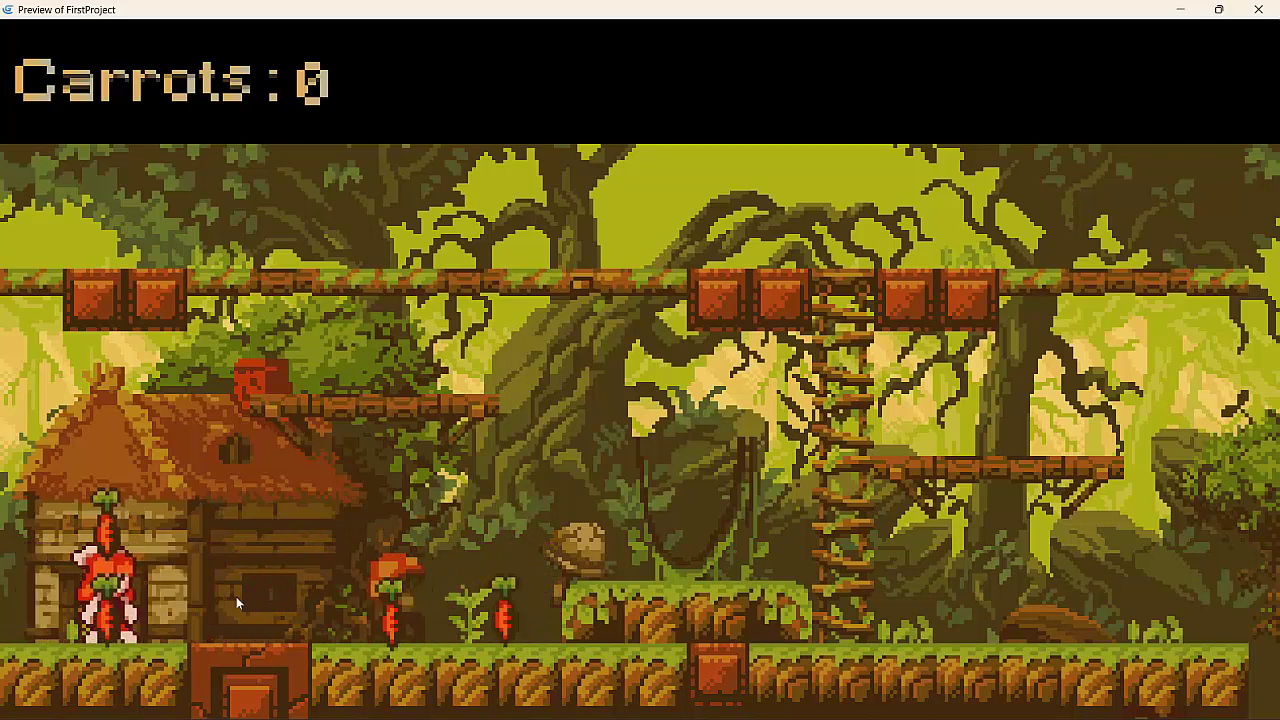
key("Right")
key("Left")
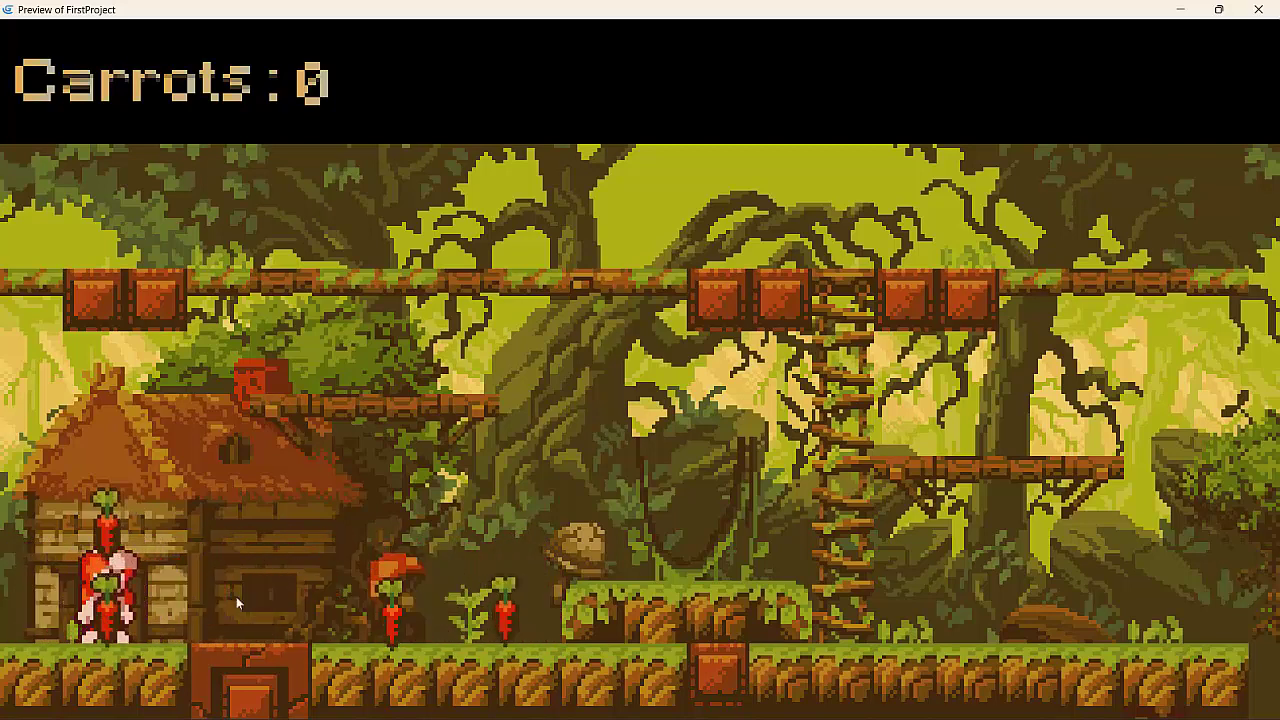
key("Right")
key("Left")
key("Left")
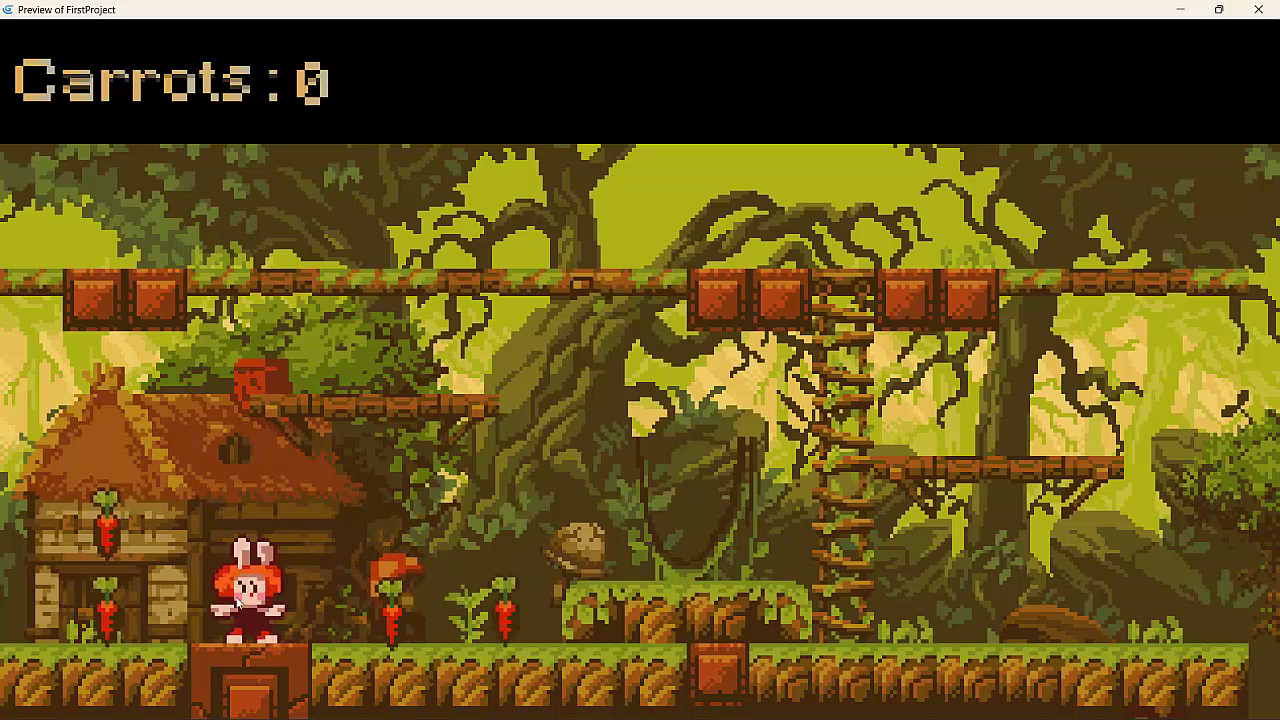